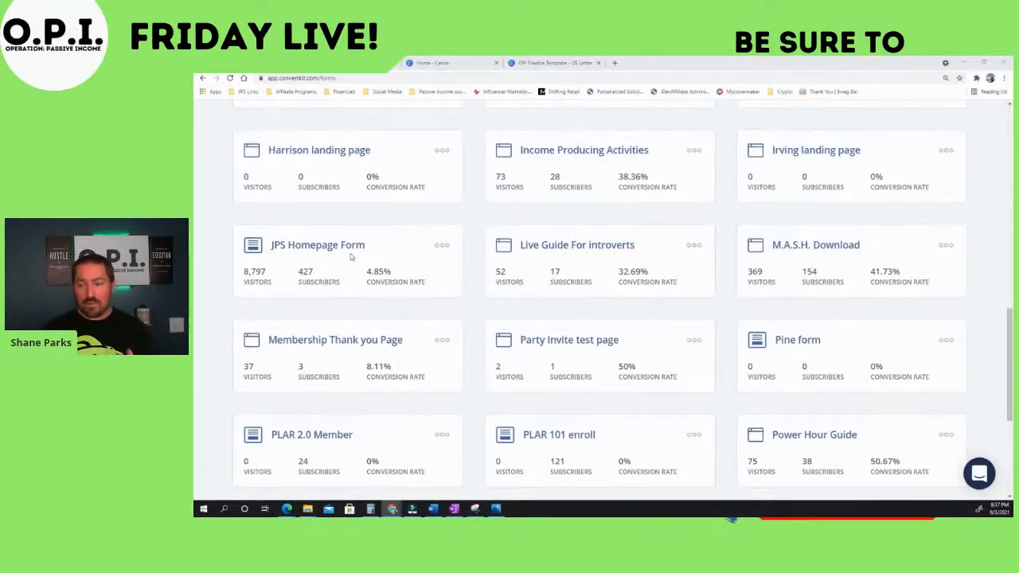
- Log out of the current ConvertKit account
scroll(672, 370, "up", 10)
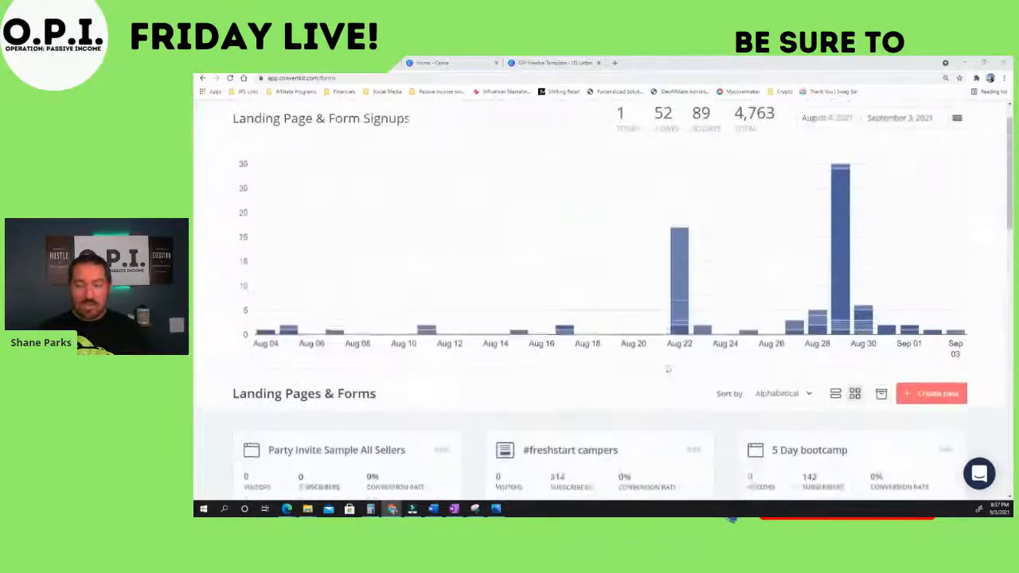
scroll(673, 366, "down", 15)
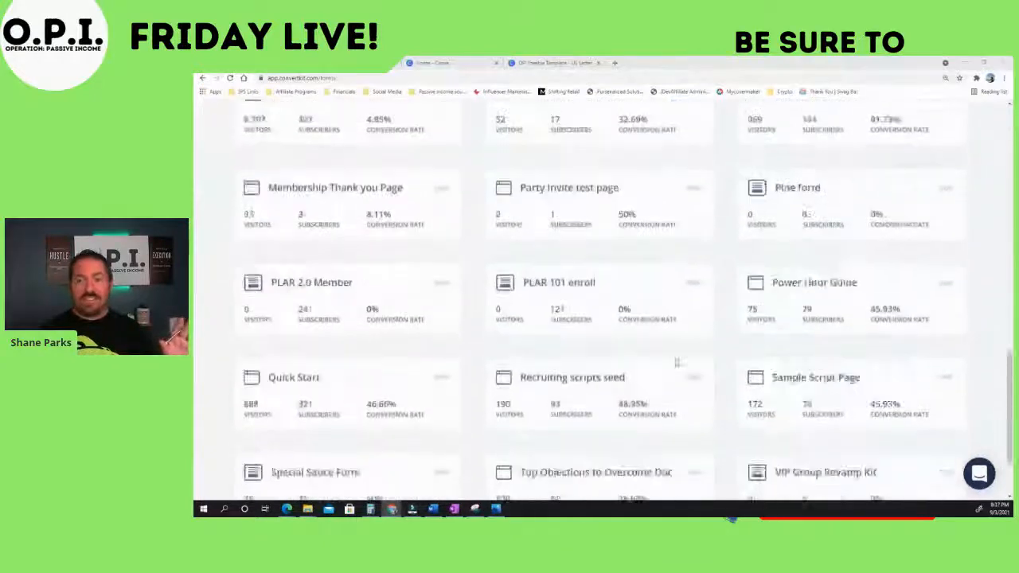
scroll(675, 363, "down", 2)
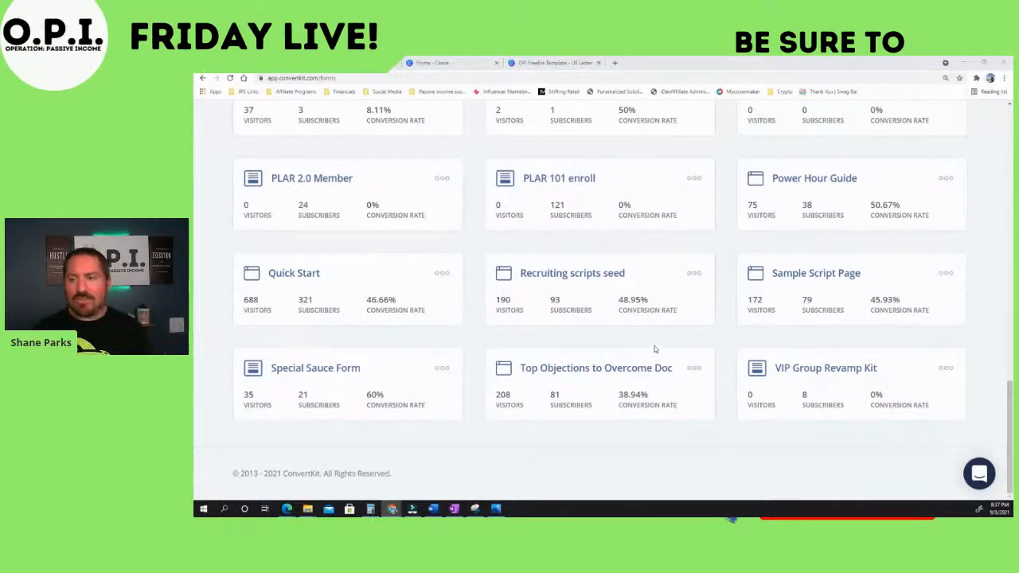
scroll(673, 258, "up", 15)
scroll(666, 257, "up", 5)
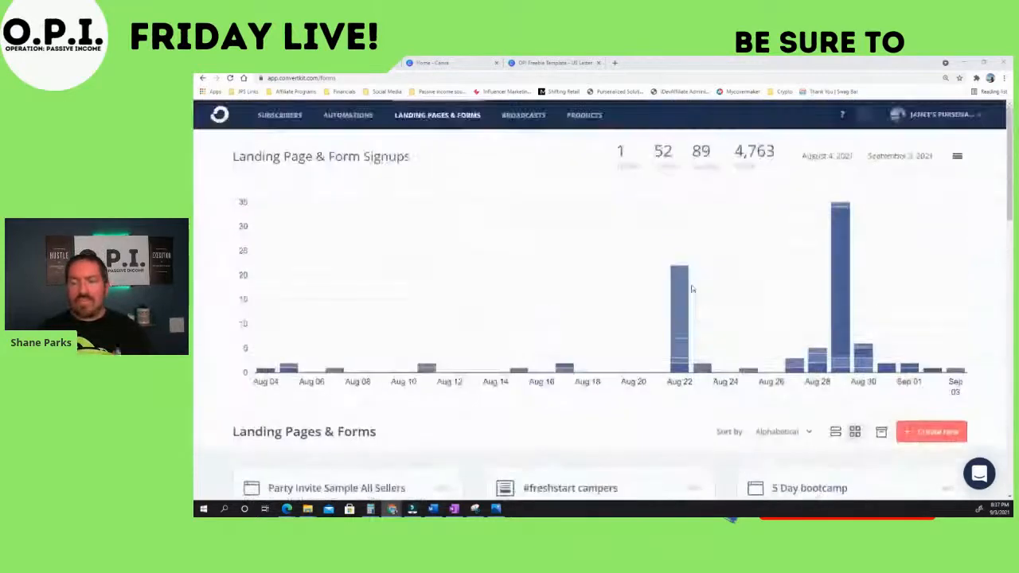
left_click(939, 119)
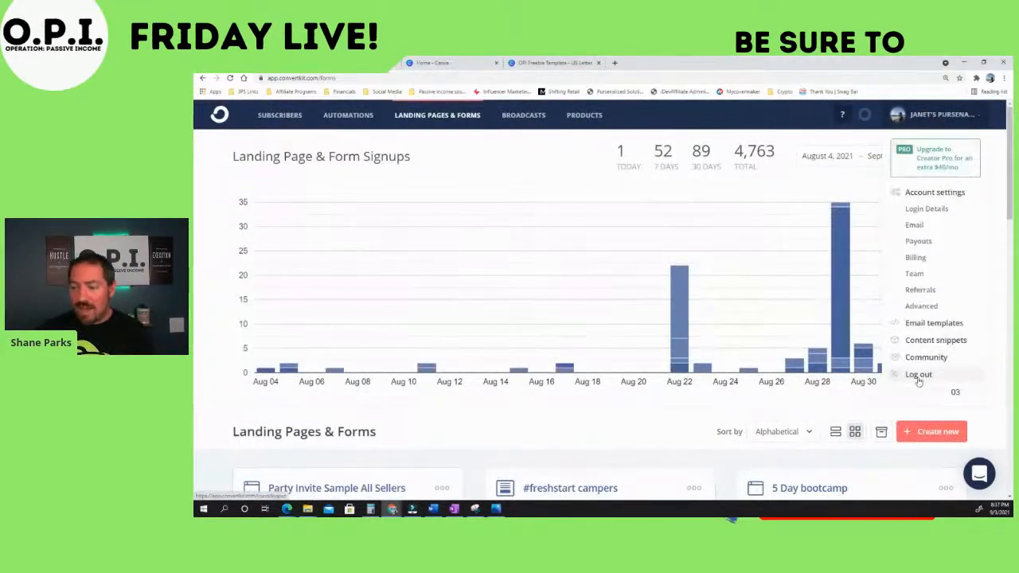
left_click(917, 377)
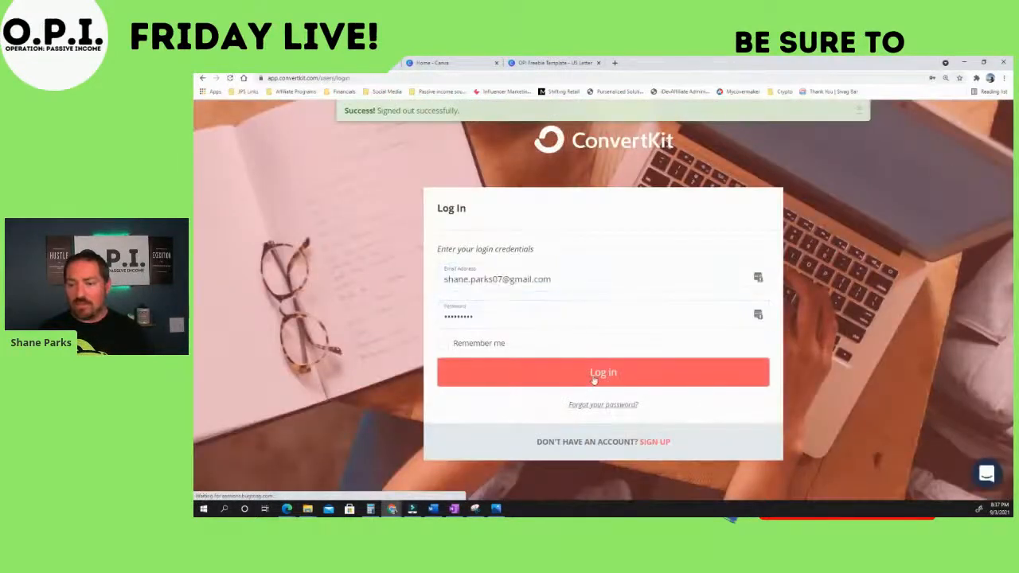
- Replace the prefilled login with the other saved account's e-mail address and password, and log in
left_click_drag(578, 285, 294, 277)
key("BackSpace")
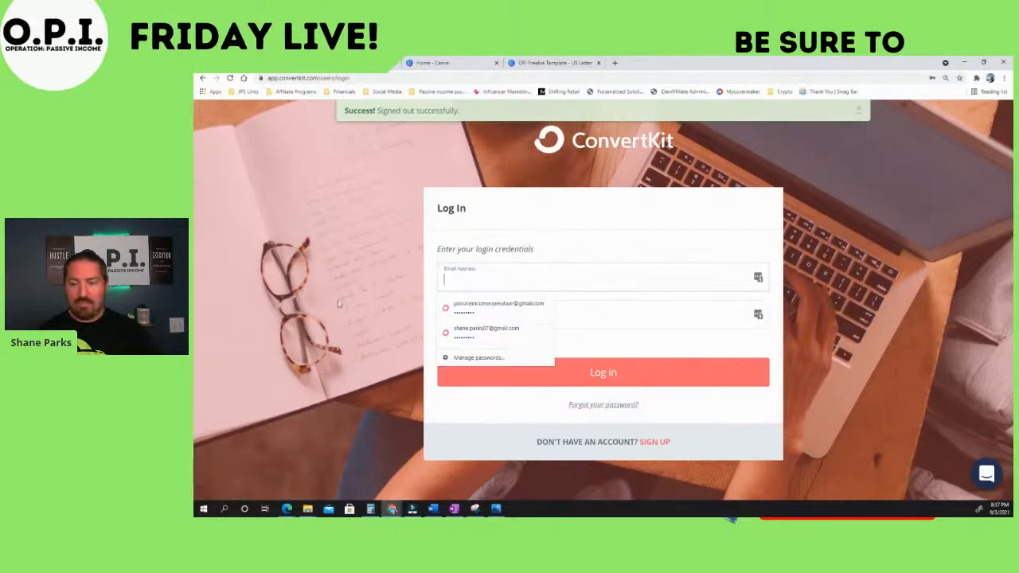
left_click(469, 313)
left_click(572, 371)
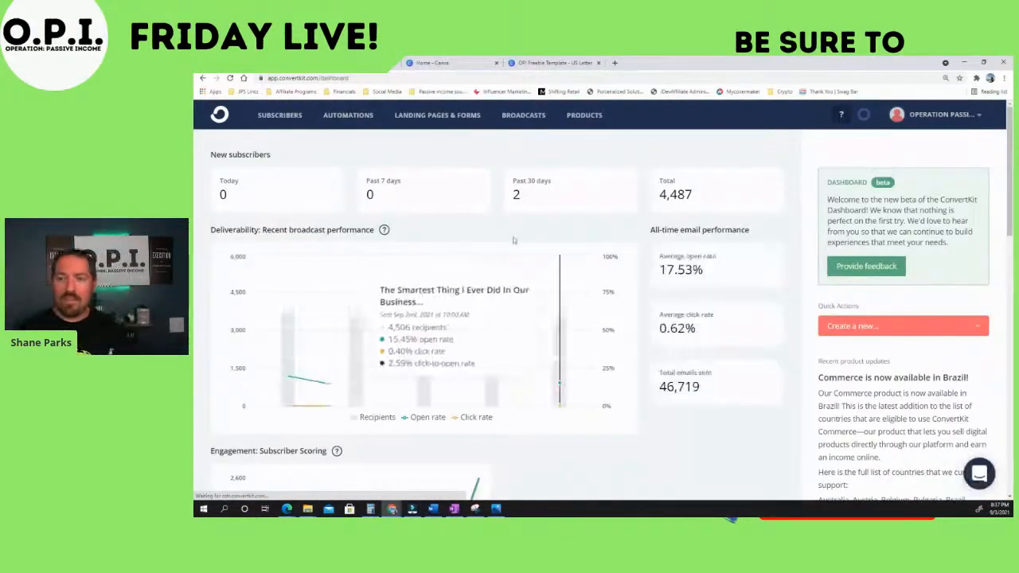
- Open the Email Marketing Launch Checklist landing page for editing and decline saving the login to LastPass
left_click(422, 114)
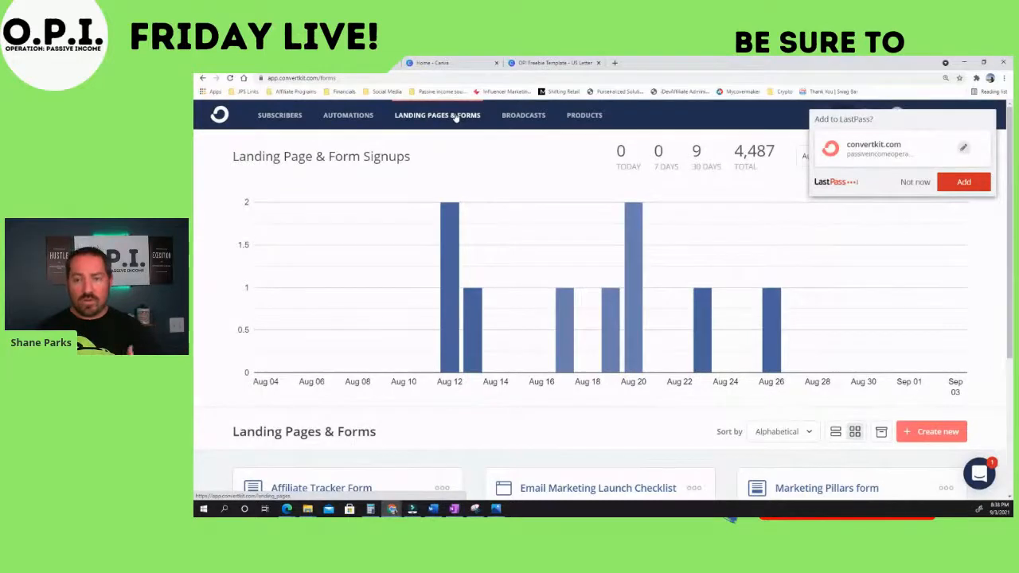
scroll(611, 244, "down", 1)
scroll(611, 243, "down", 2)
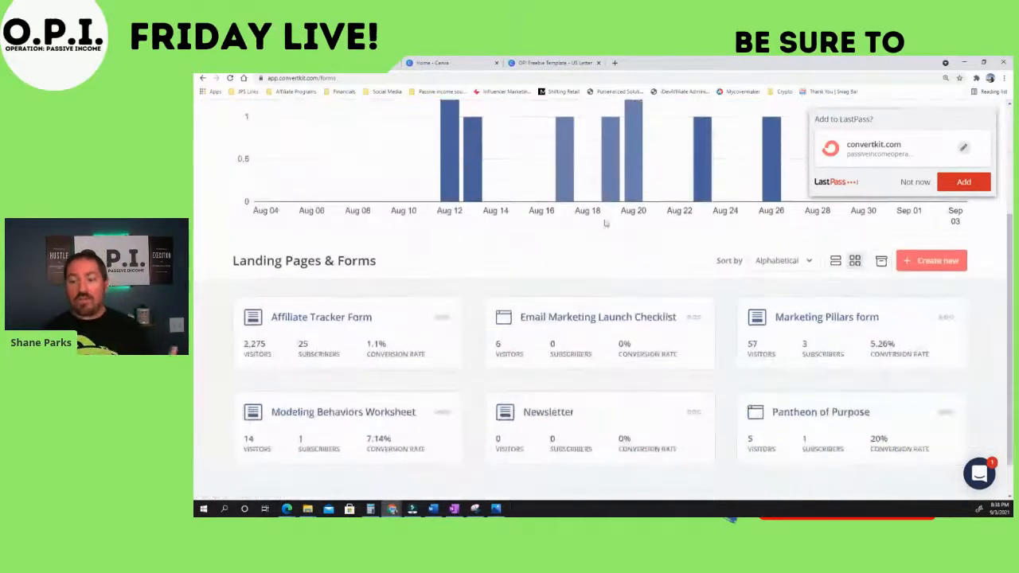
left_click(551, 319)
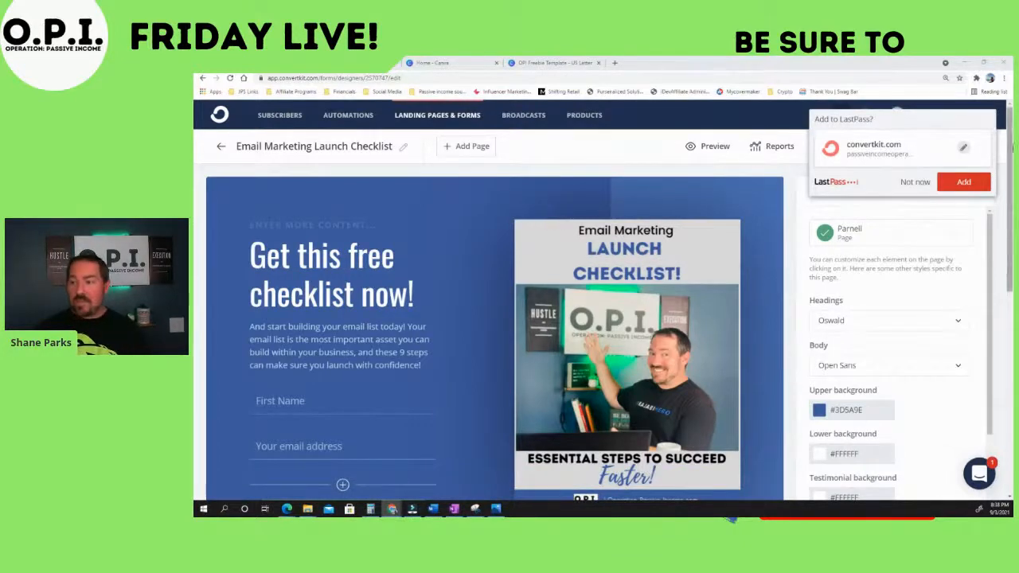
left_click(915, 182)
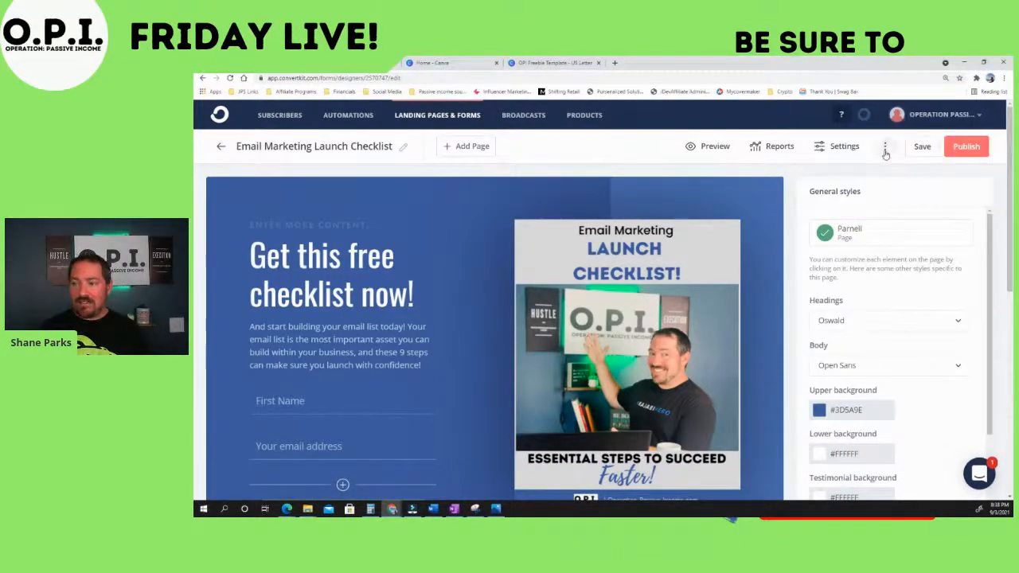
- Preview the Email Marketing Launch Checklist page, examine its signup fields, download button and descriptive text, and exit the preview
left_click(711, 151)
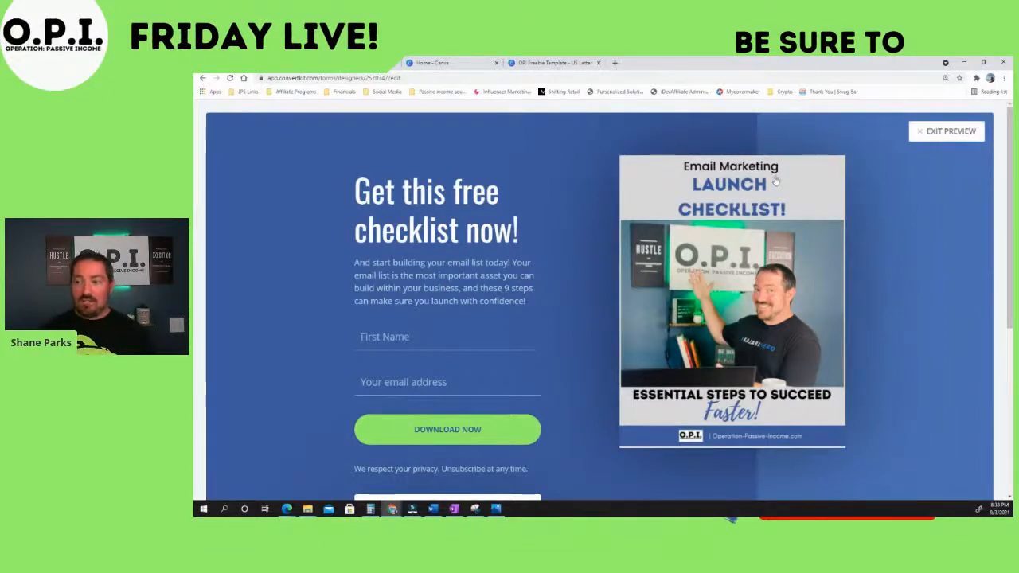
scroll(565, 305, "down", 2)
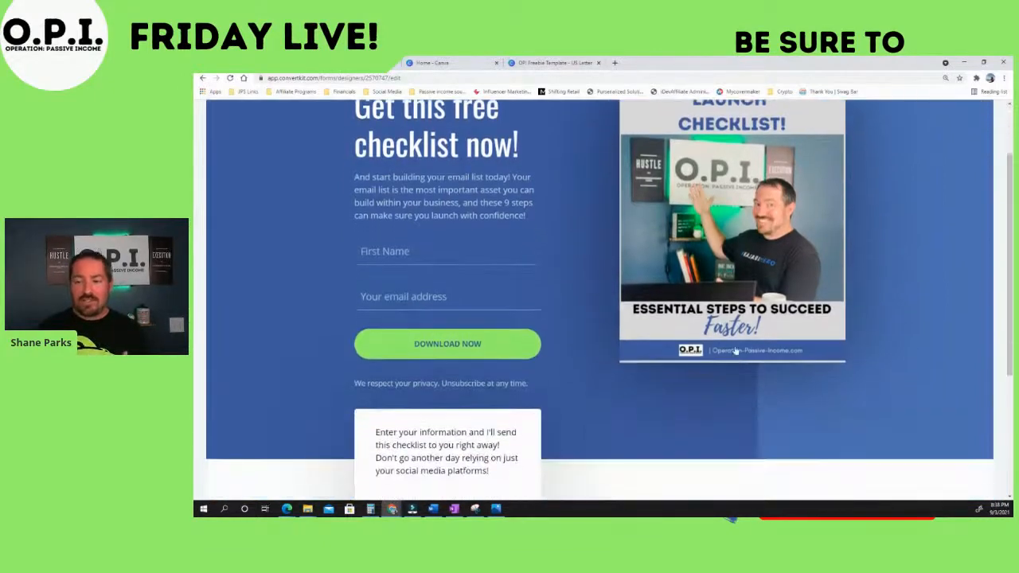
scroll(565, 306, "up", 2)
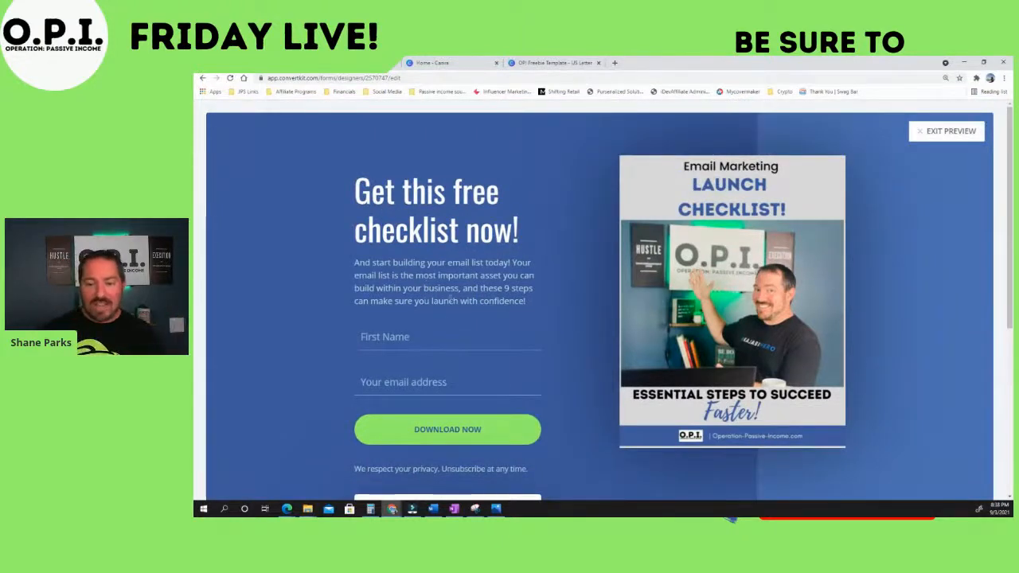
left_click(387, 336)
left_click(314, 348)
left_click(368, 382)
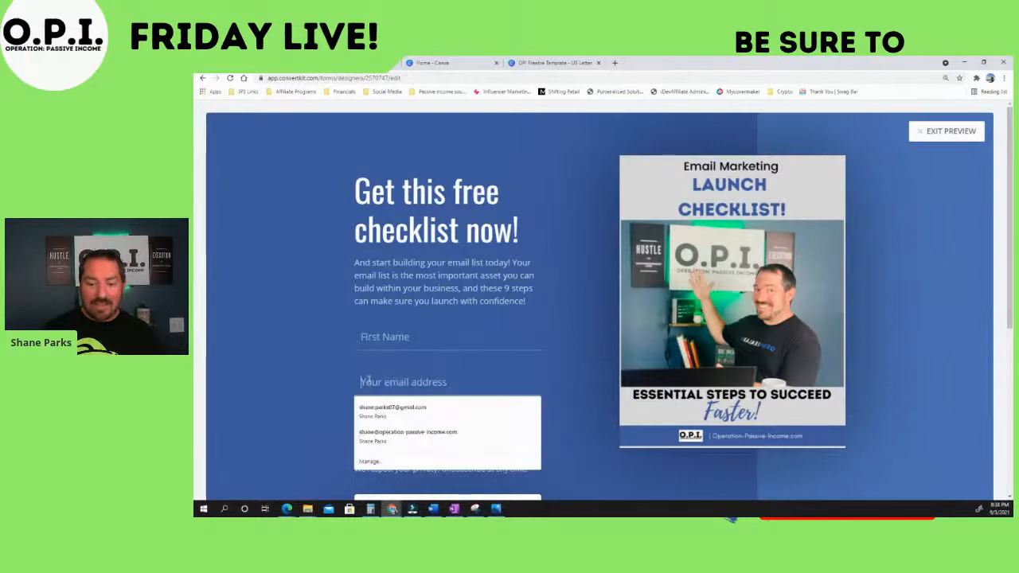
left_click(321, 387)
scroll(470, 298, "down", 3)
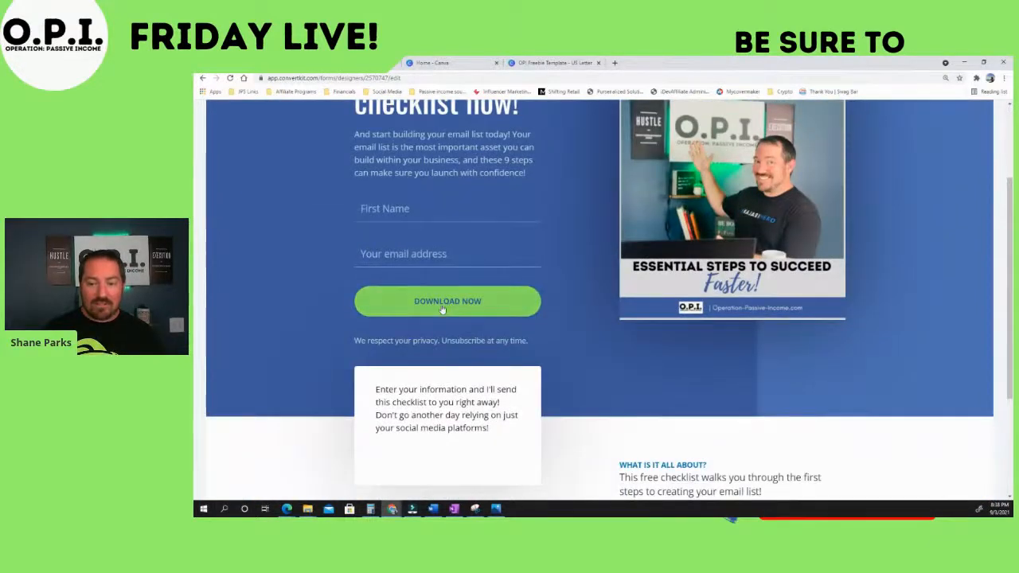
scroll(490, 315, "down", 4)
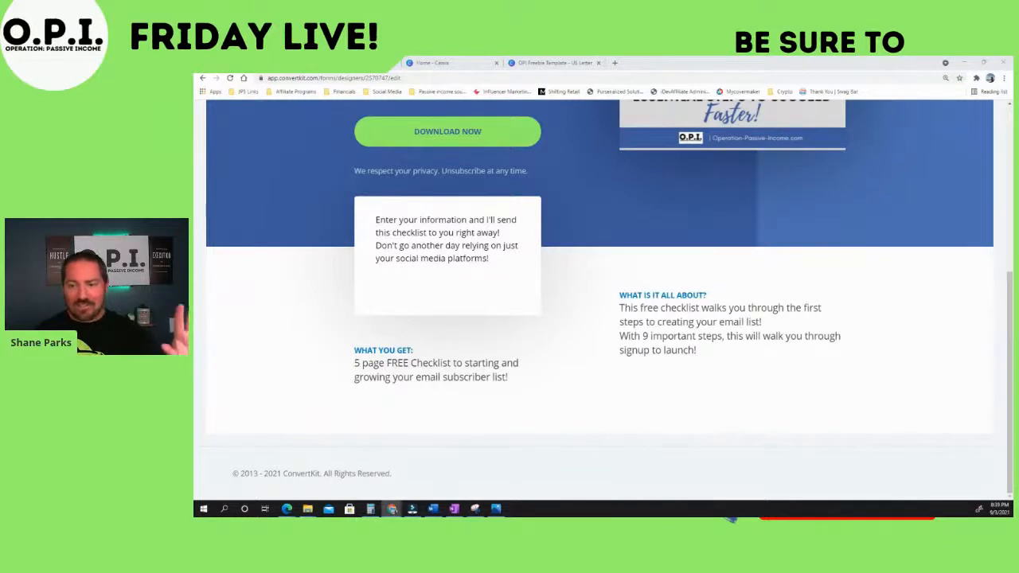
scroll(413, 298, "up", 4)
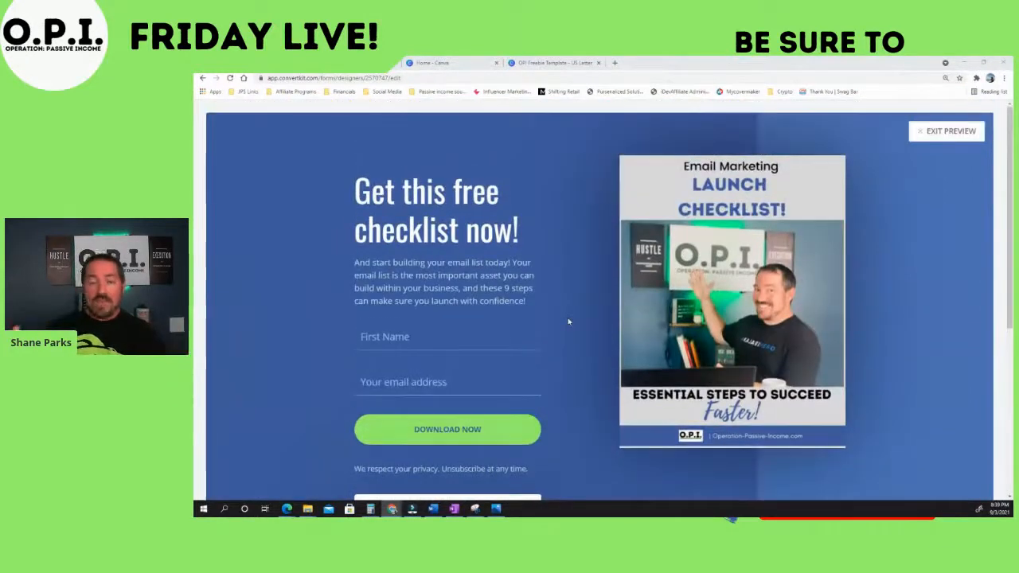
left_click(952, 134)
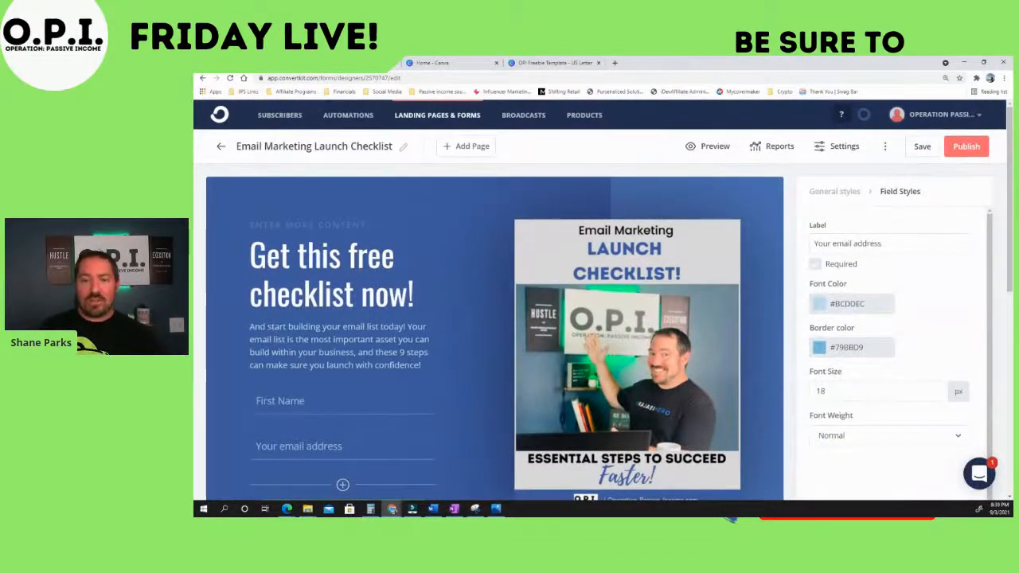
- Leave the checklist page's editor and start creating a new landing page to gather subscribers
left_click(221, 146)
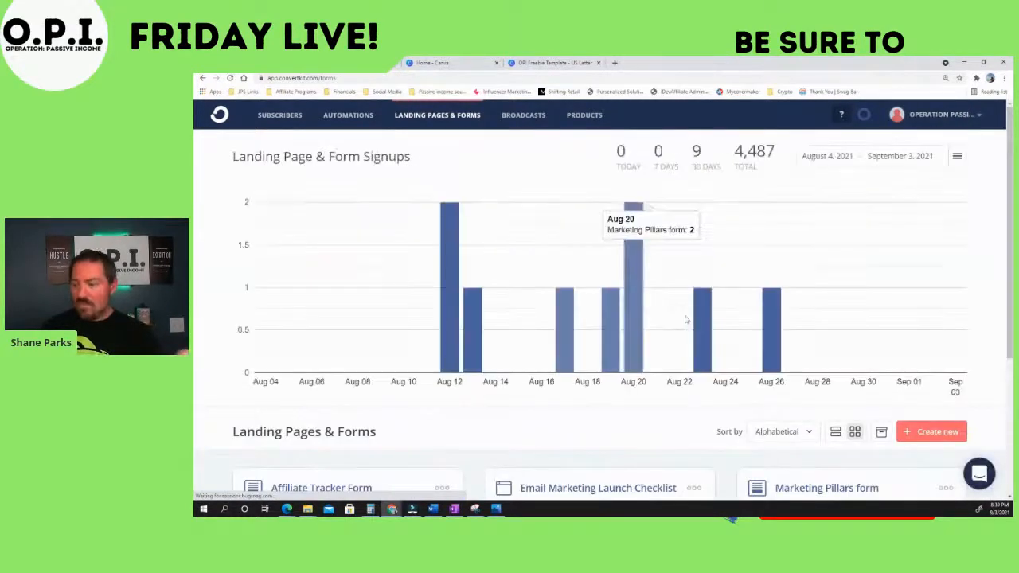
scroll(764, 335, "down", 3)
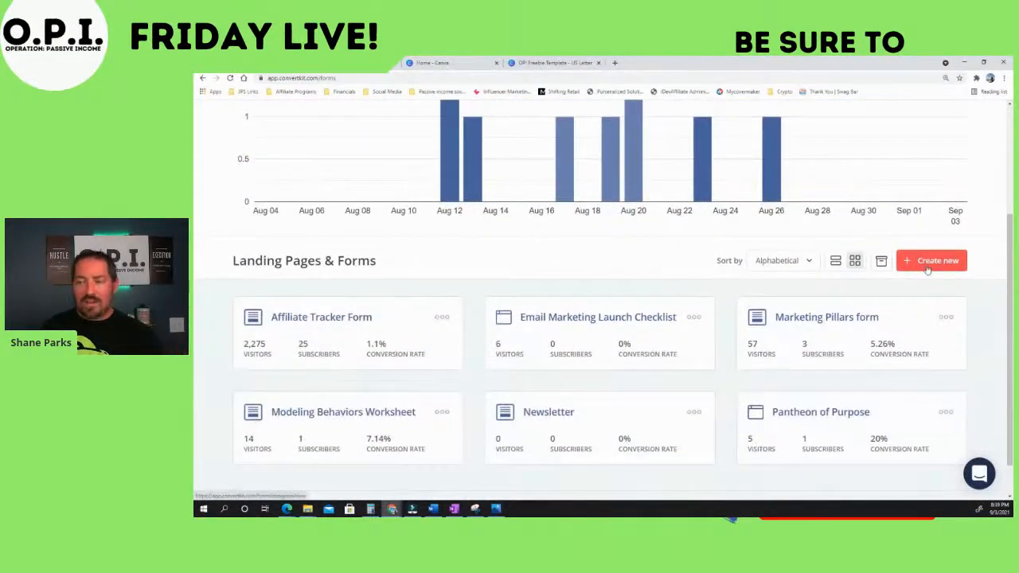
left_click(930, 262)
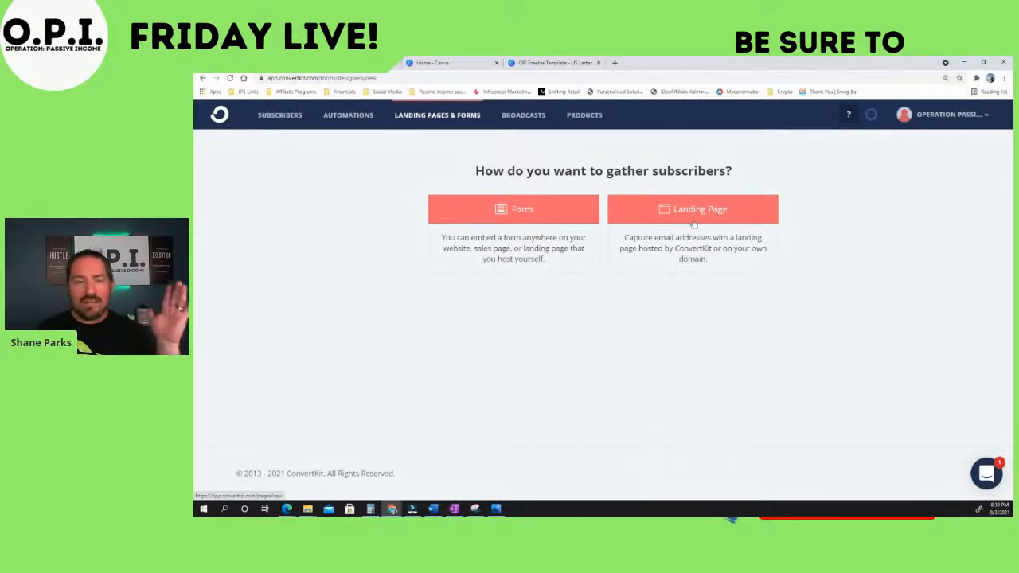
left_click(731, 219)
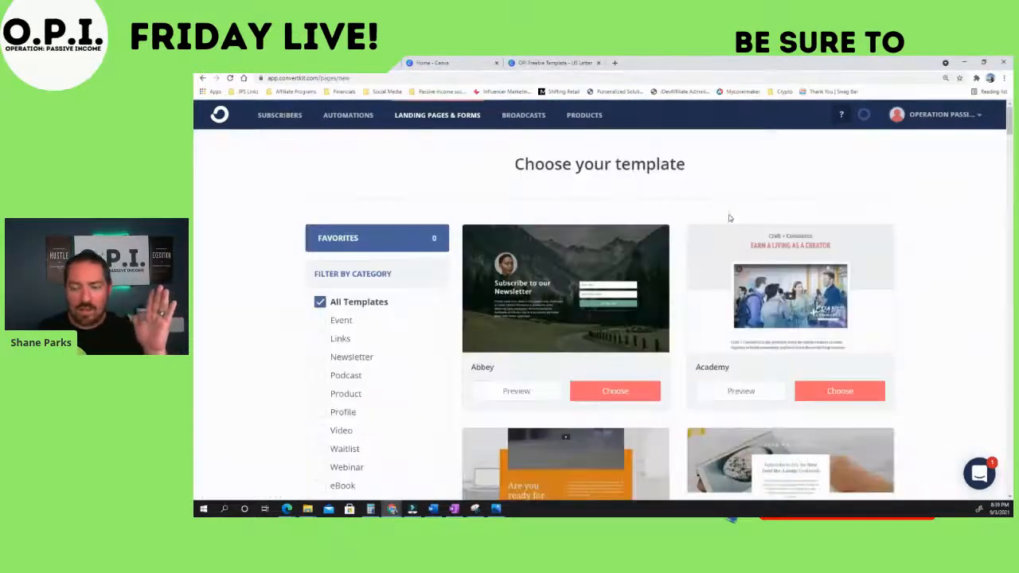
- Browse the landing page template gallery with all categories shown to compare the available designs
scroll(716, 219, "down", 2)
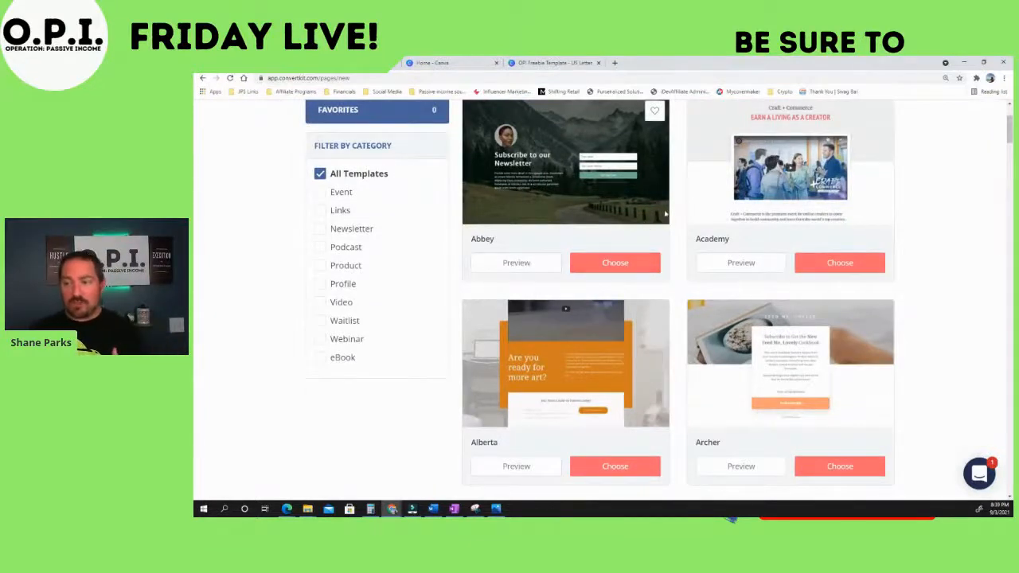
scroll(685, 191, "up", 1)
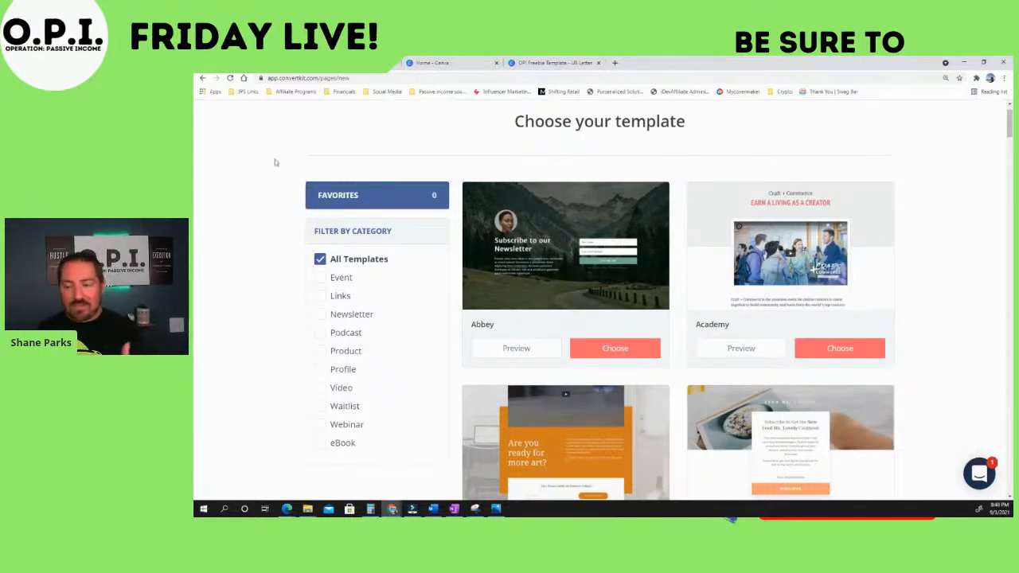
scroll(715, 228, "down", 3)
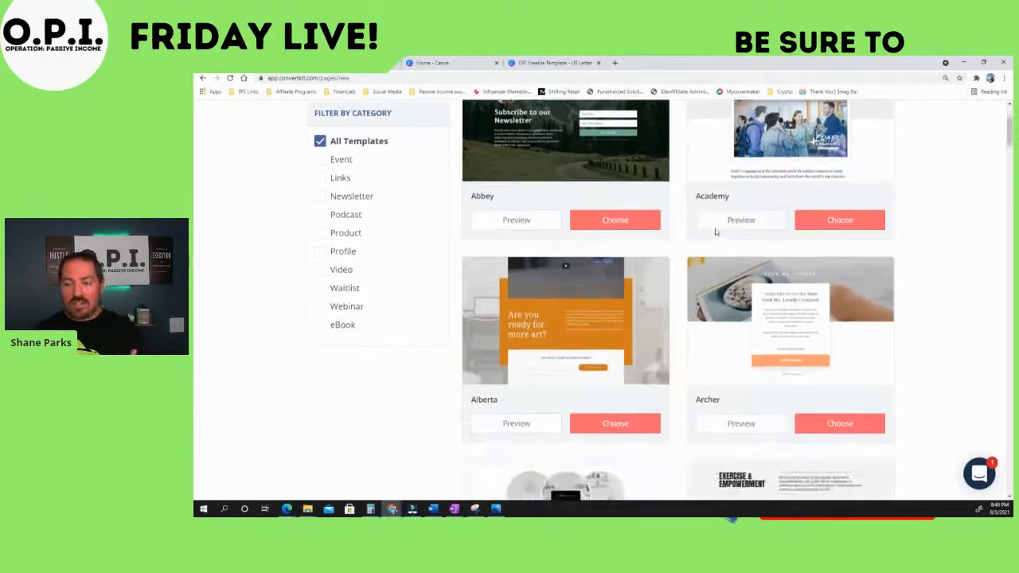
scroll(714, 229, "down", 10)
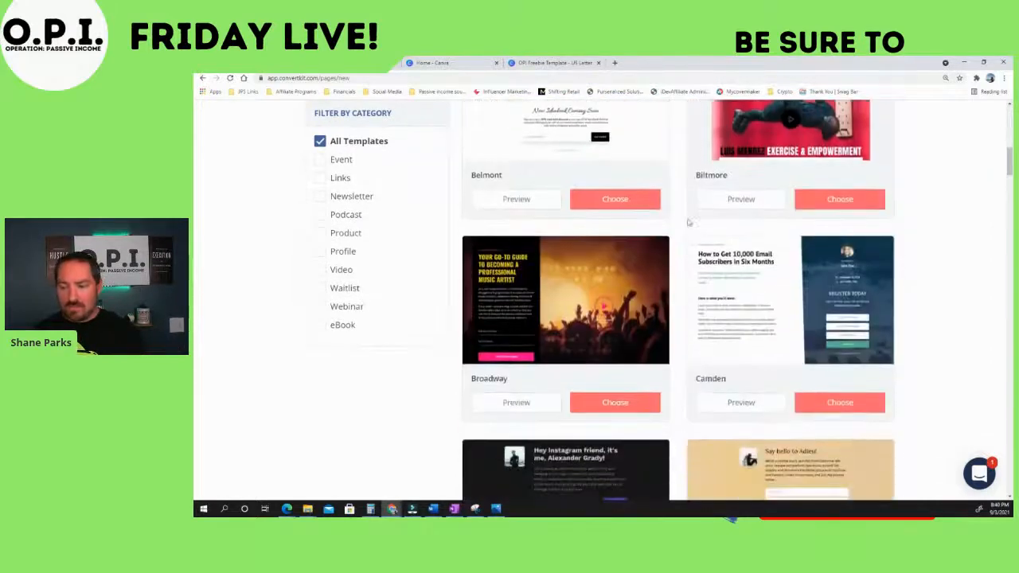
scroll(704, 157, "down", 2)
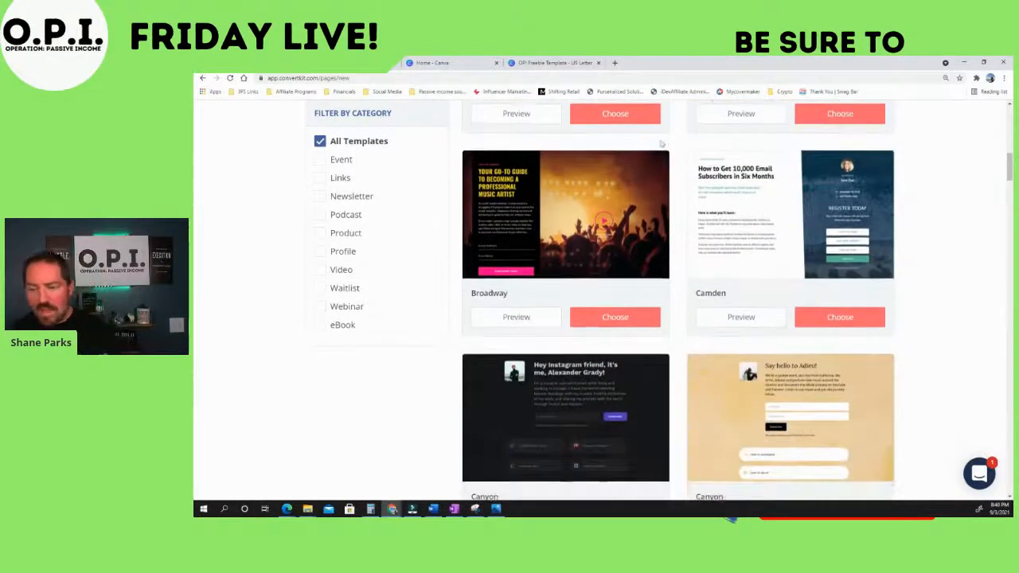
scroll(668, 159, "down", 3)
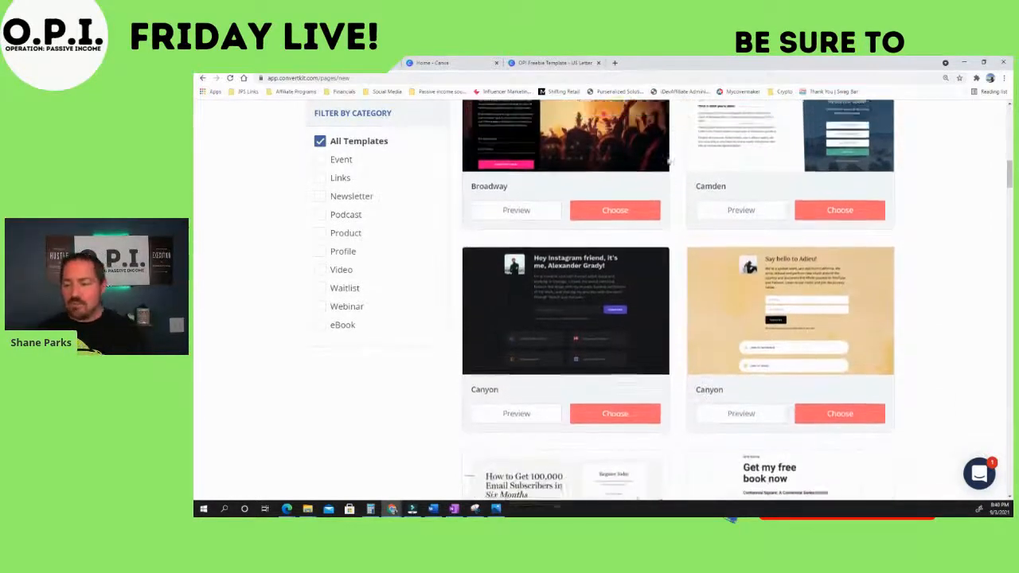
scroll(668, 161, "down", 3)
scroll(626, 283, "down", 8)
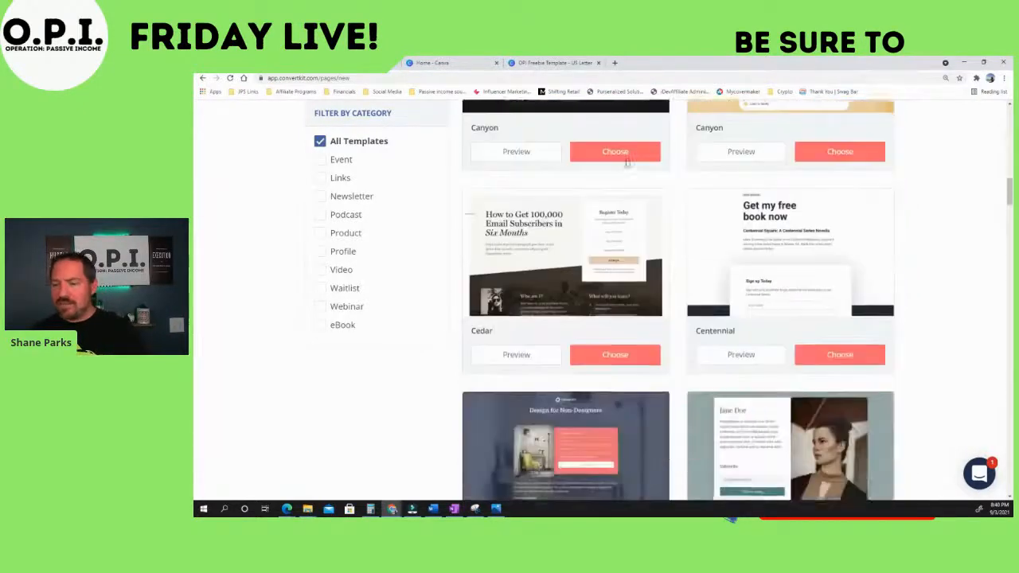
scroll(626, 282, "down", 2)
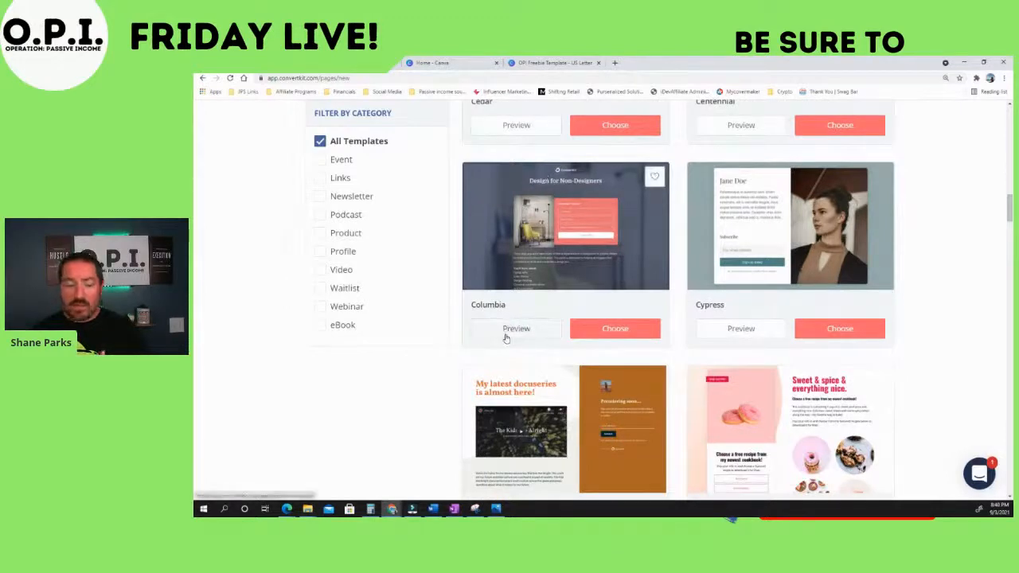
- Preview the Columbia template and examine its signup form, image and text layout
left_click(506, 333)
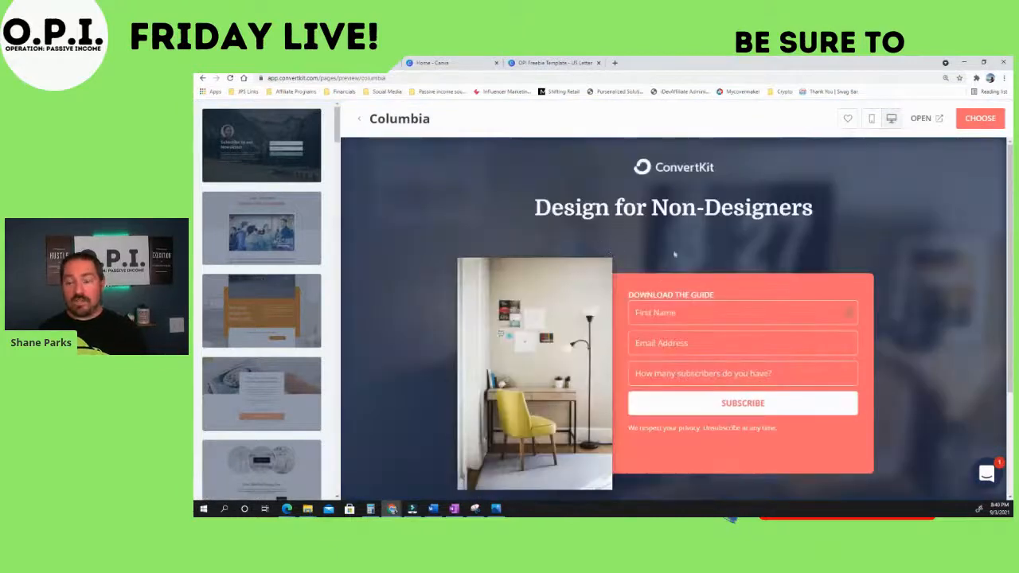
scroll(708, 234, "down", 2)
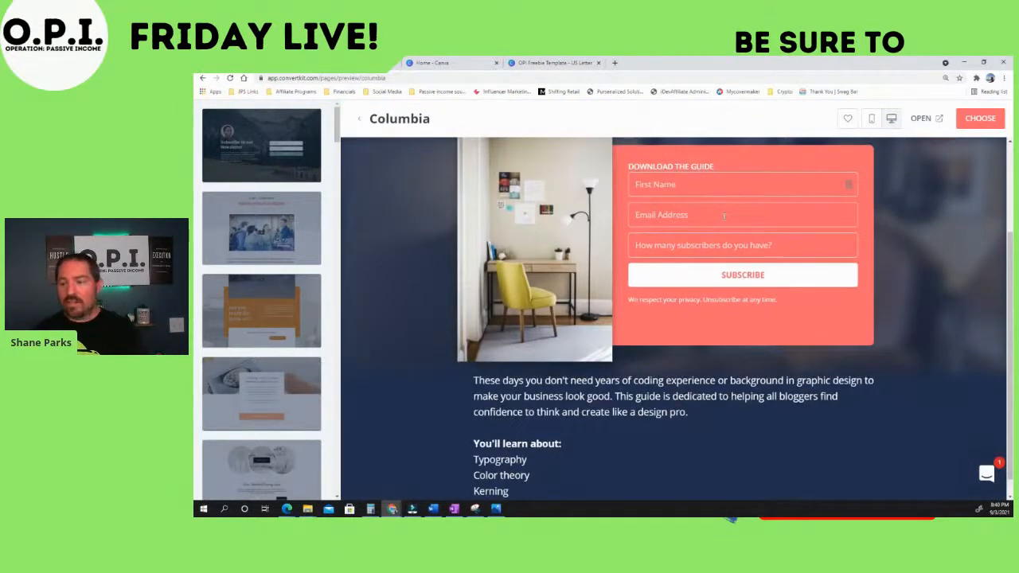
scroll(723, 215, "down", 1)
scroll(727, 367, "up", 3)
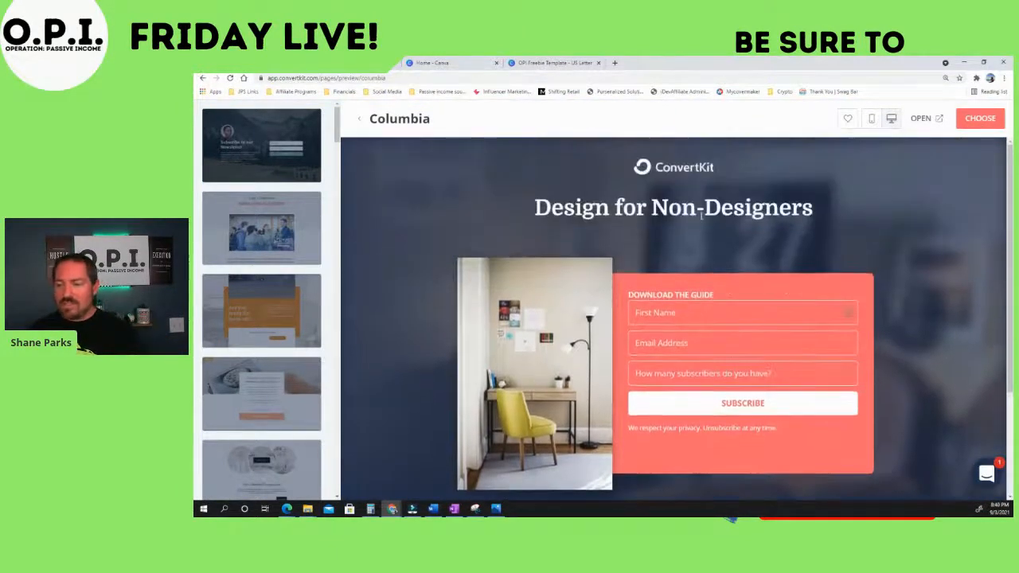
- Create the landing page from the Columbia template and look over its full layout in the page editor
scroll(700, 209, "down", 3)
scroll(692, 213, "up", 3)
scroll(784, 318, "down", 3)
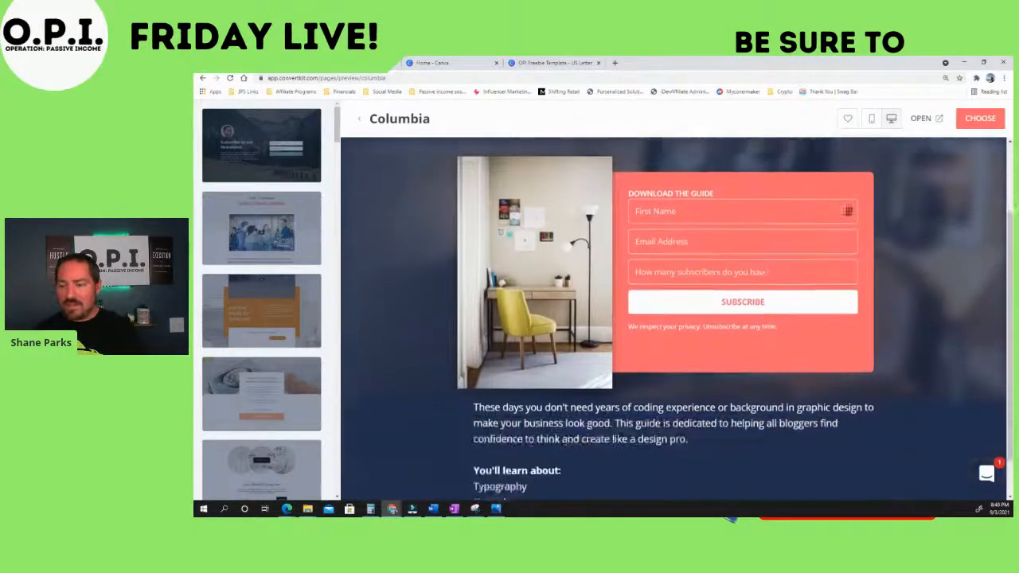
scroll(690, 422, "up", 3)
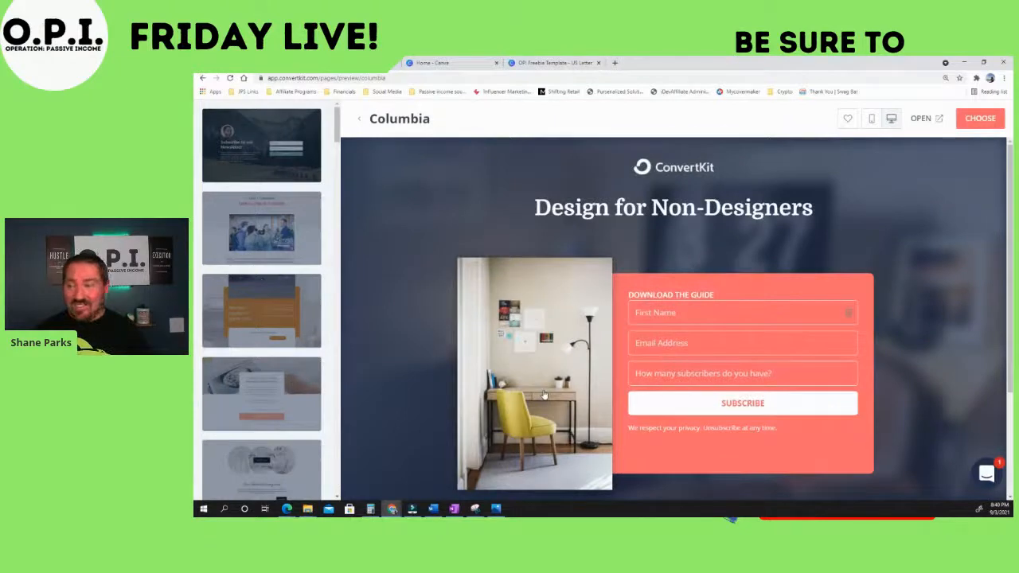
left_click(981, 118)
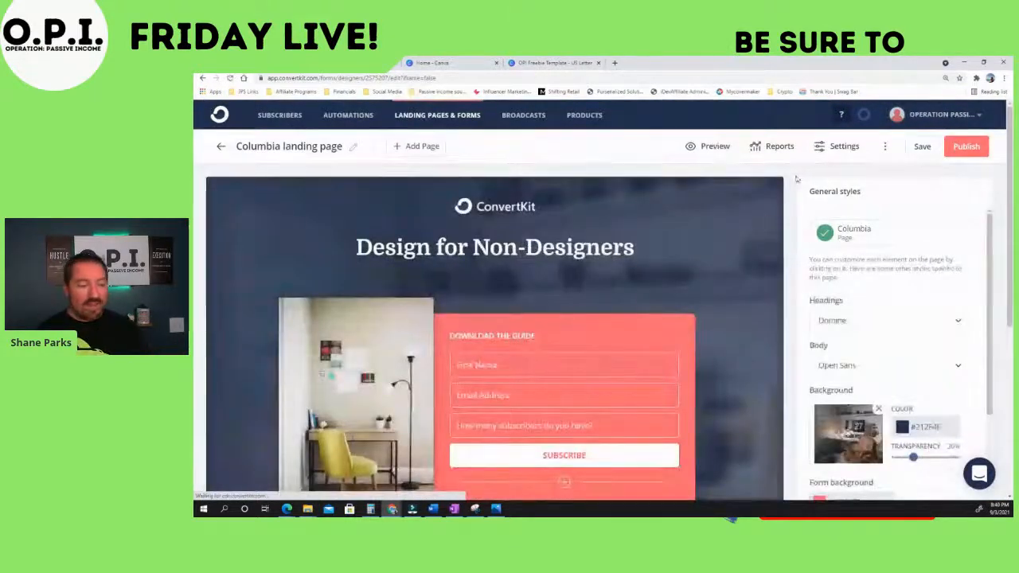
scroll(593, 239, "down", 4)
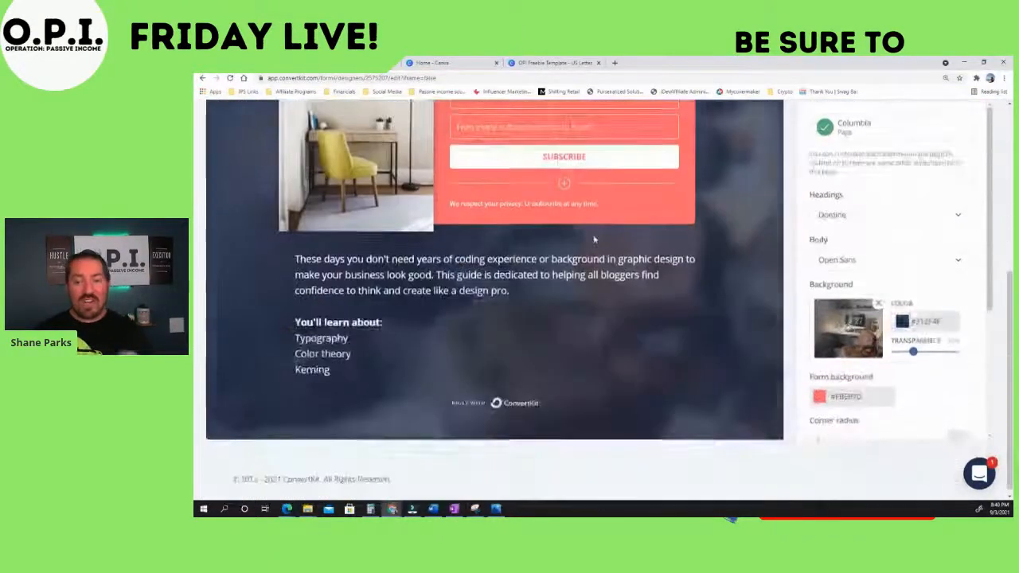
scroll(593, 238, "up", 5)
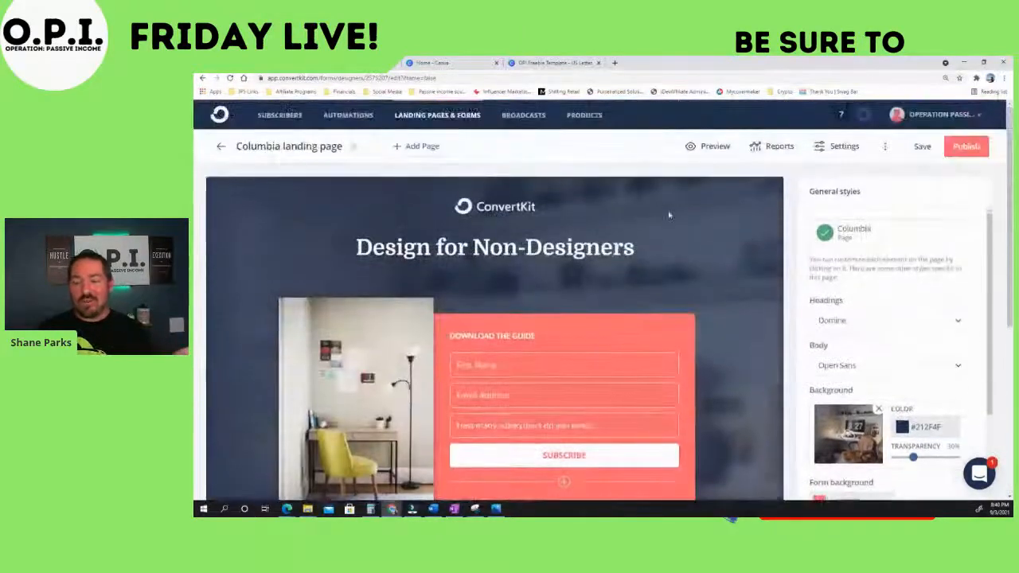
- Browse the recently uploaded images for a replacement for the ConvertKit logo, and close the media library
left_click(489, 206)
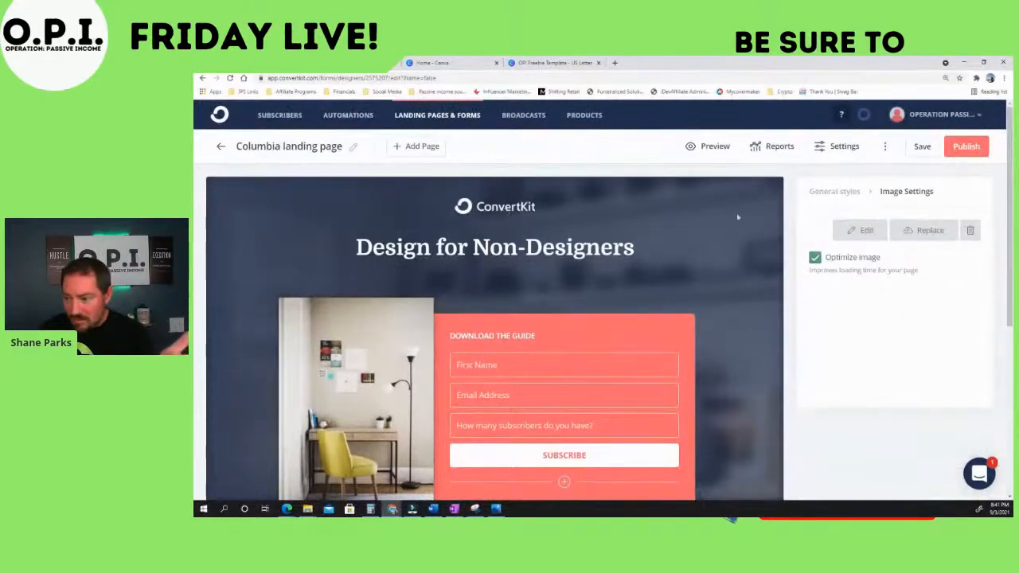
left_click(929, 230)
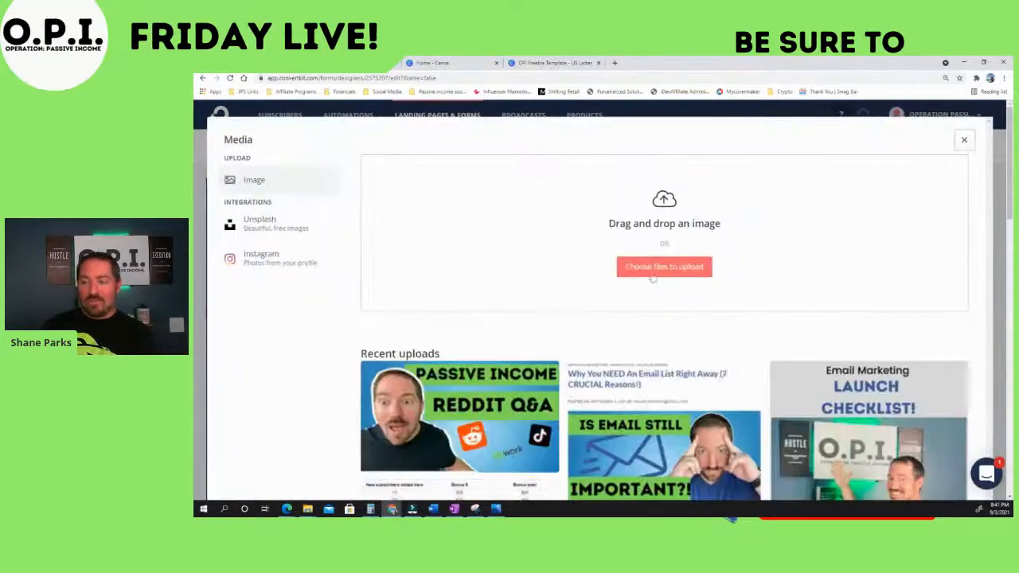
scroll(718, 351, "down", 3)
scroll(717, 349, "down", 10)
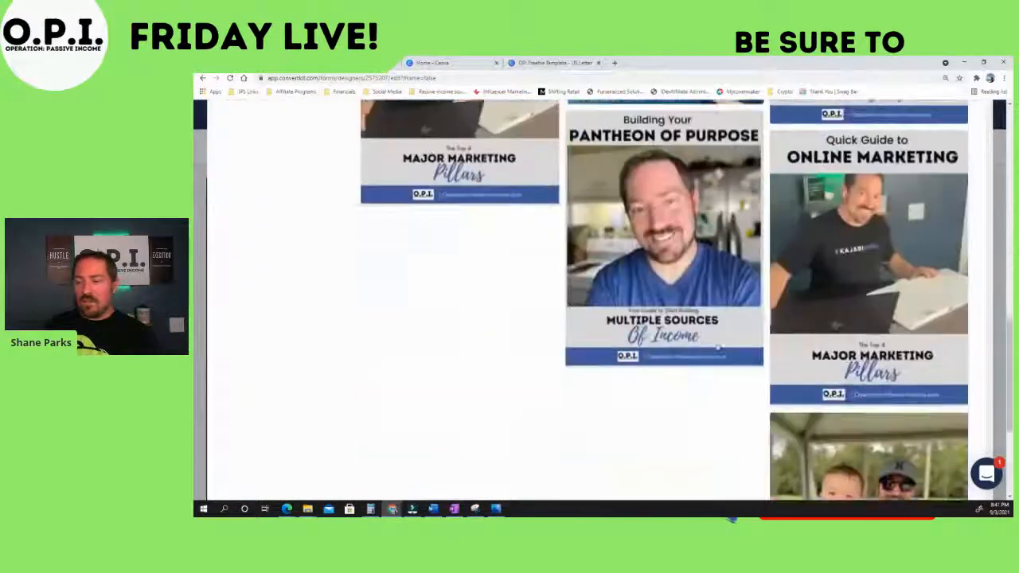
scroll(712, 342, "up", 12)
scroll(716, 342, "up", 5)
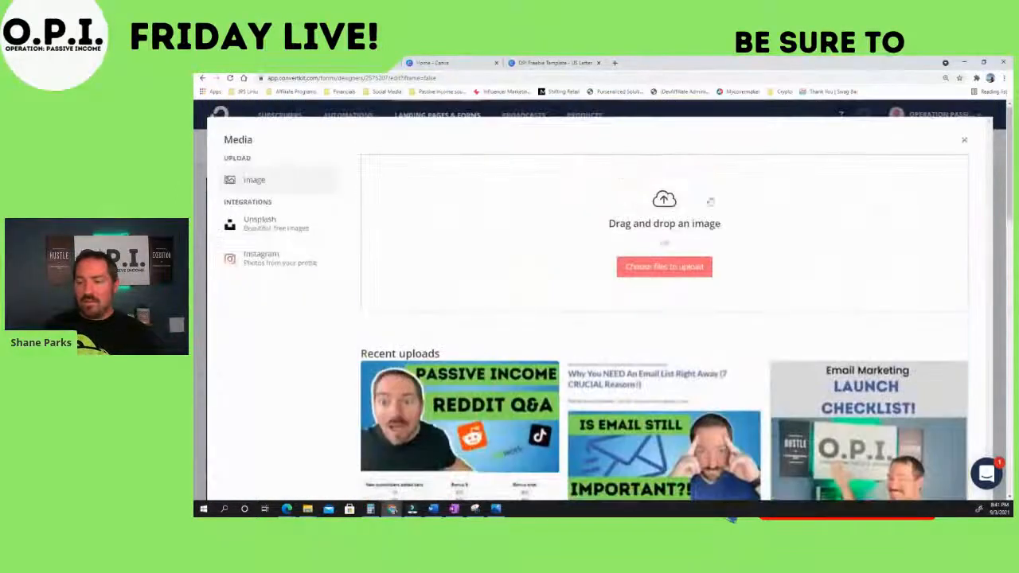
left_click(964, 139)
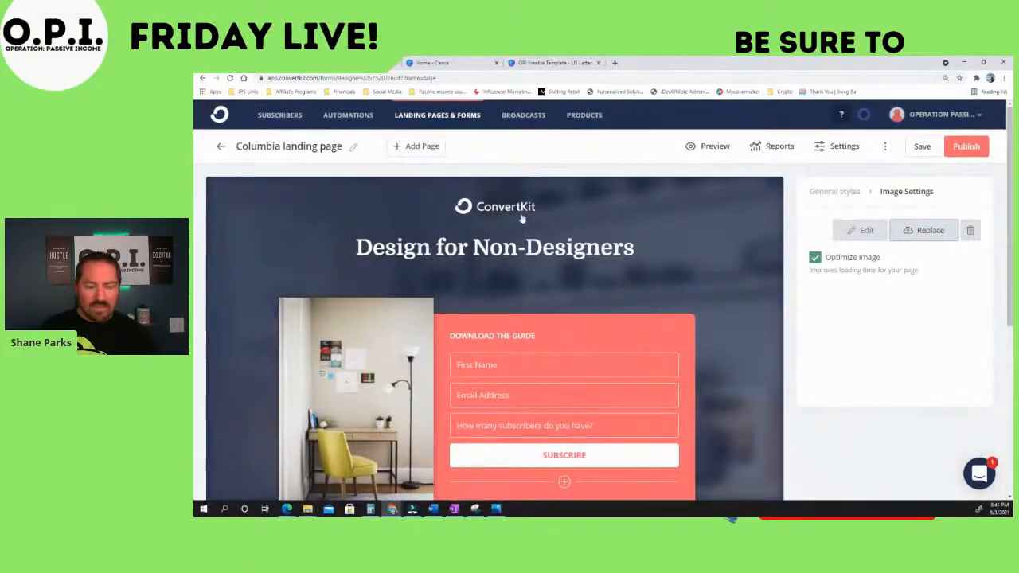
- Replace the ConvertKit logo above the headline with the Copy of OPI Logo 2 image from the OPI Assets Logos folder
left_click(915, 231)
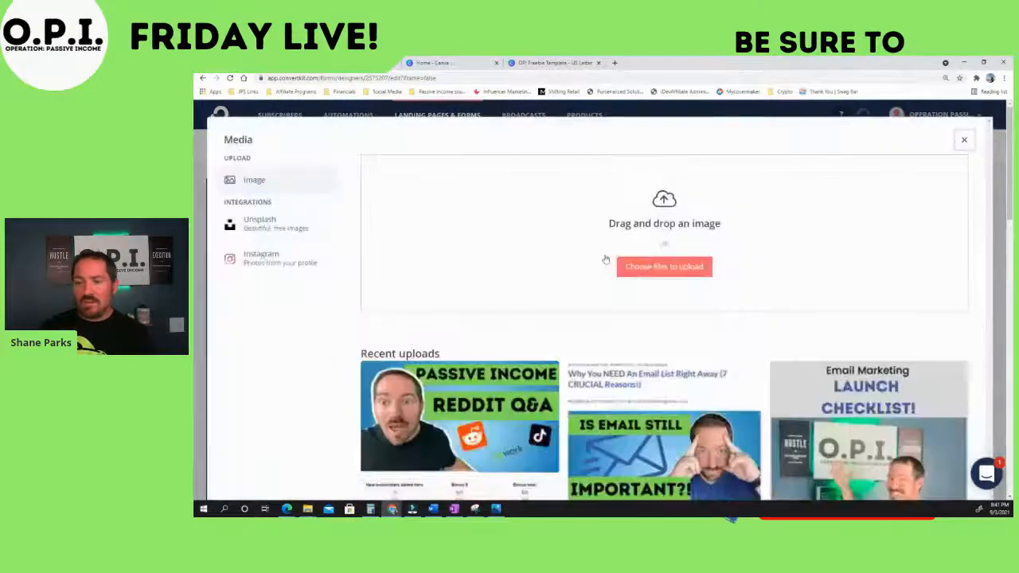
left_click(668, 267)
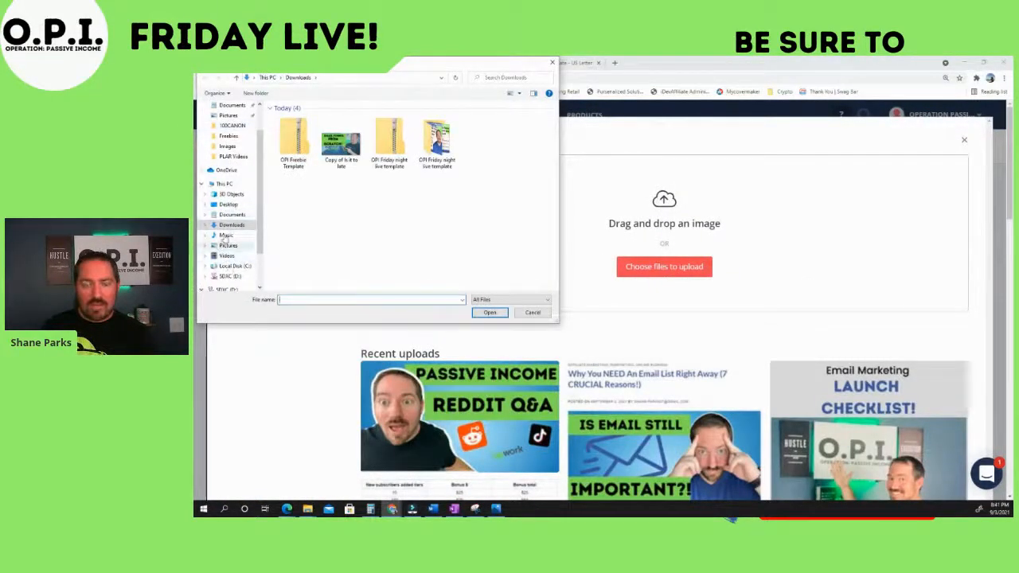
left_click(232, 125)
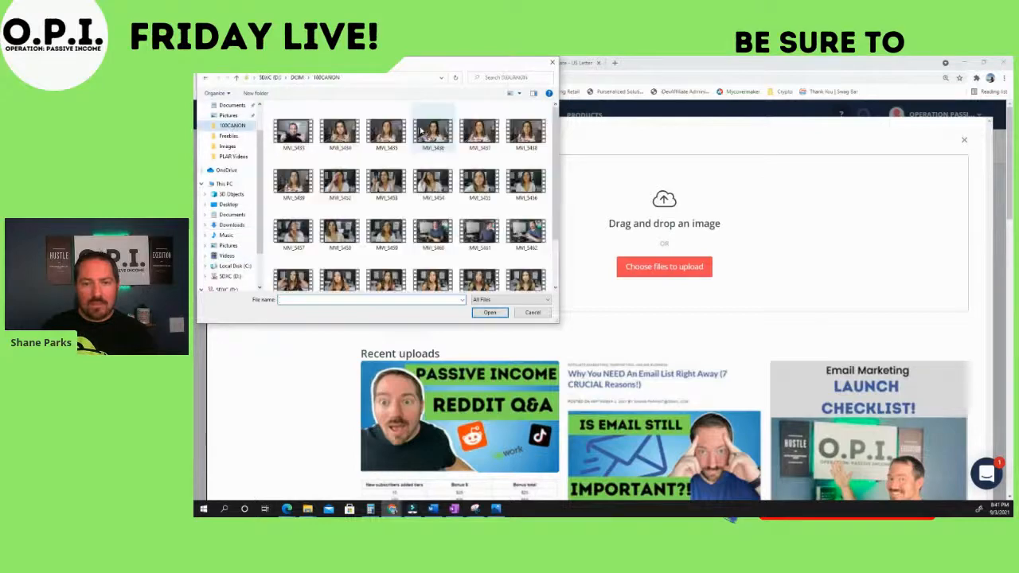
left_click(227, 147)
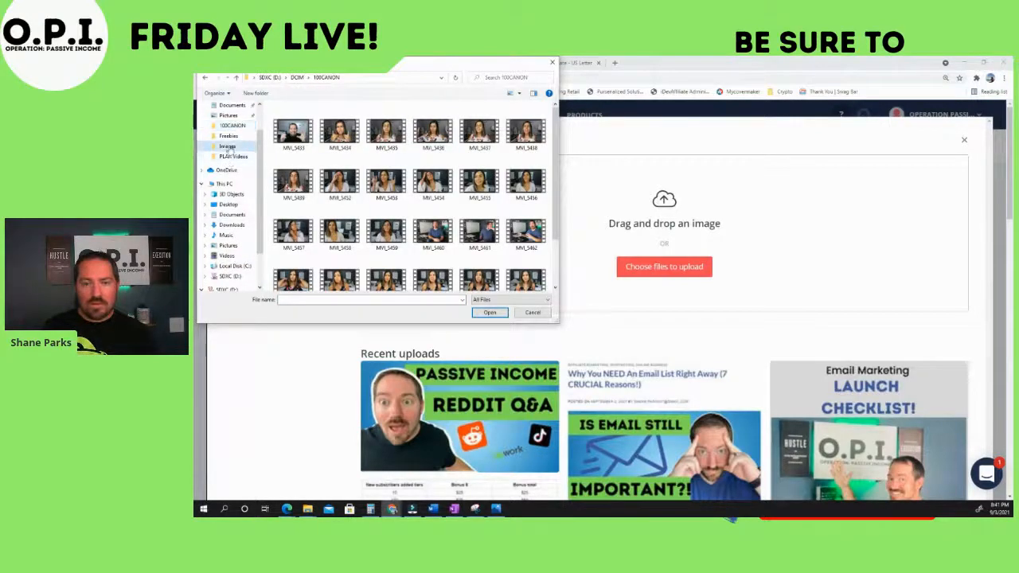
left_click(324, 78)
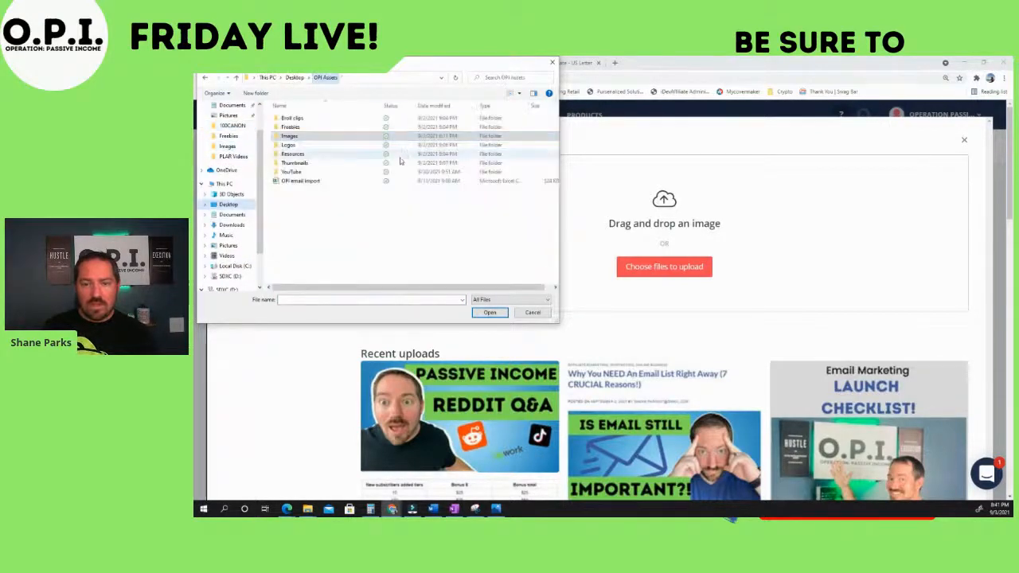
double_click(310, 145)
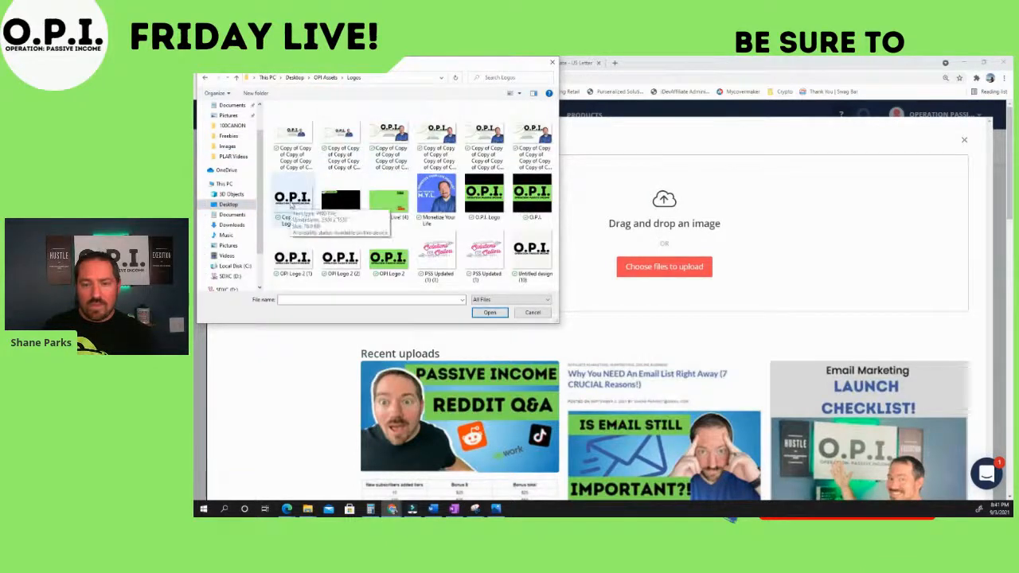
double_click(292, 200)
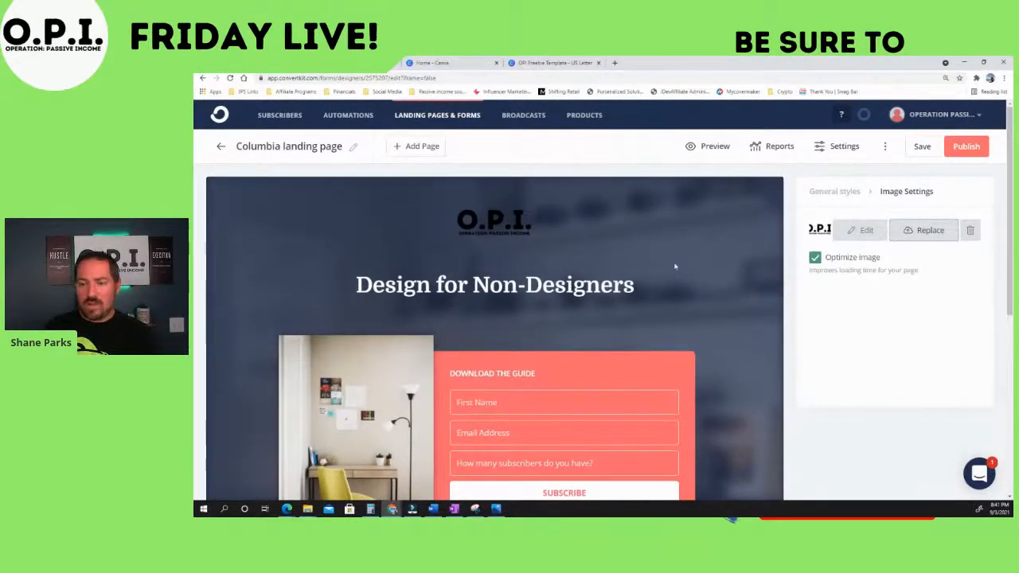
left_click(519, 284)
triple_click(519, 284)
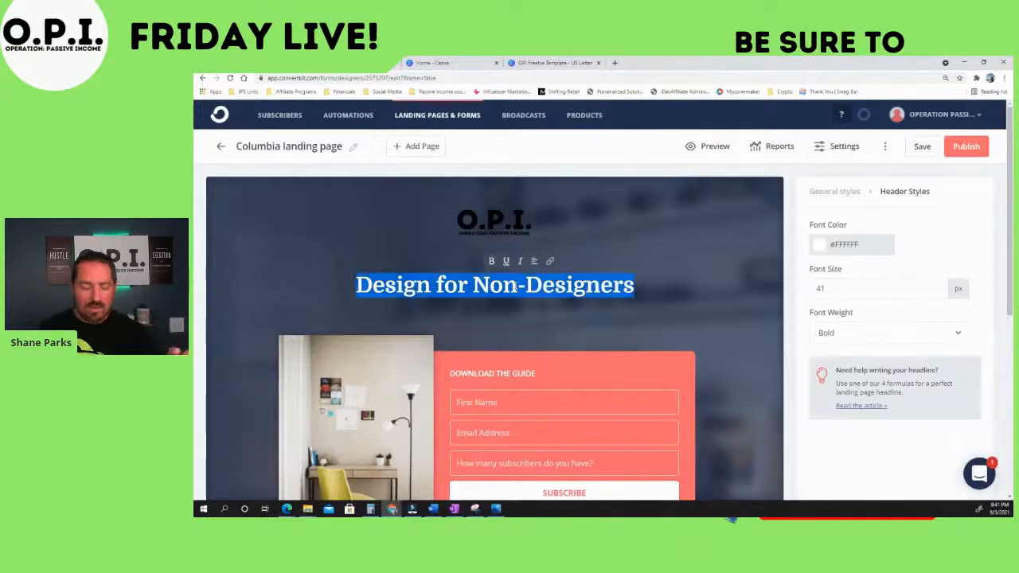
scroll(351, 348, "down", 2)
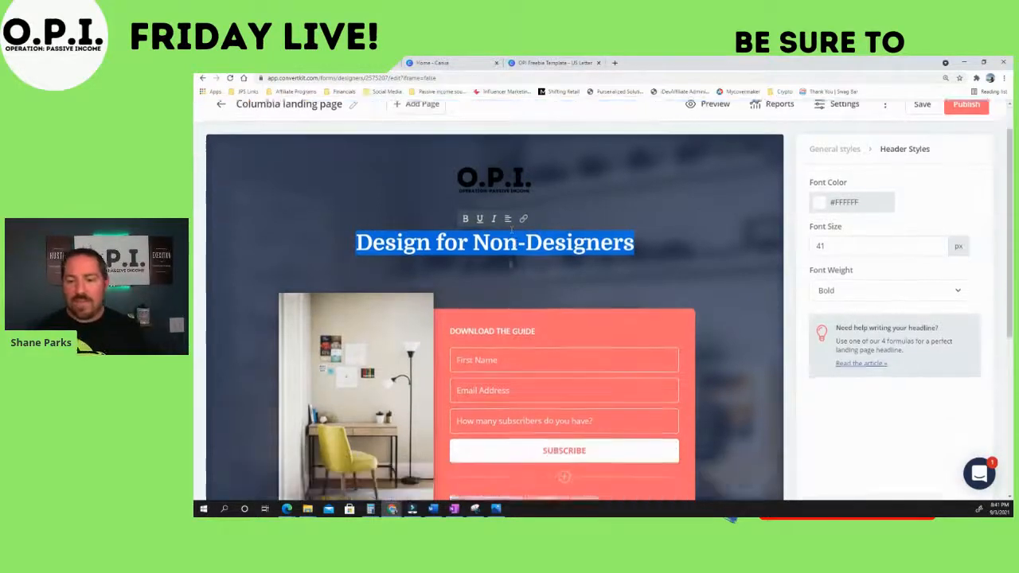
- Start replacing the desk photo beside the signup form, check the Downloads folder for a cover image, and cancel the file selection
left_click(351, 348)
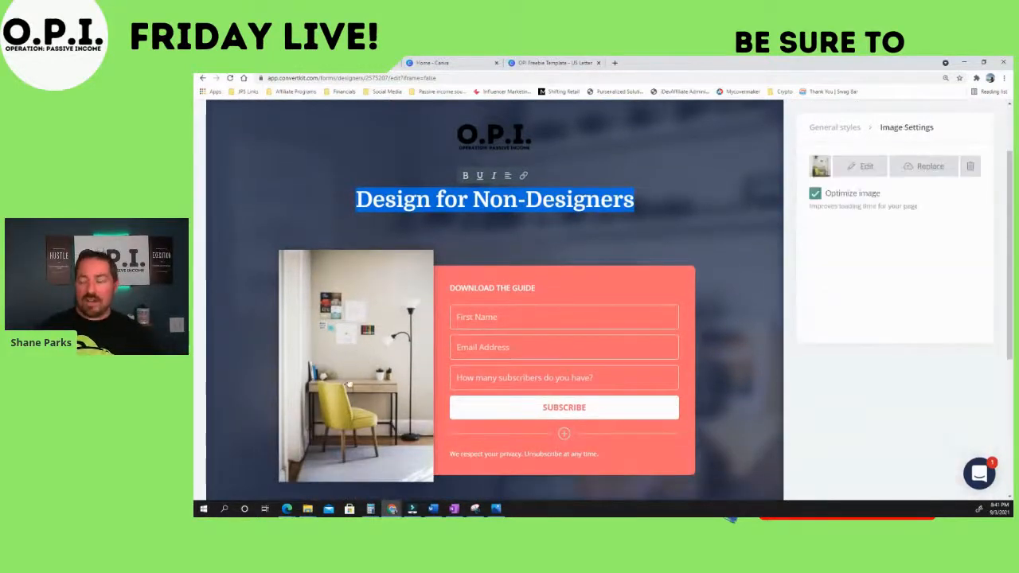
left_click(919, 171)
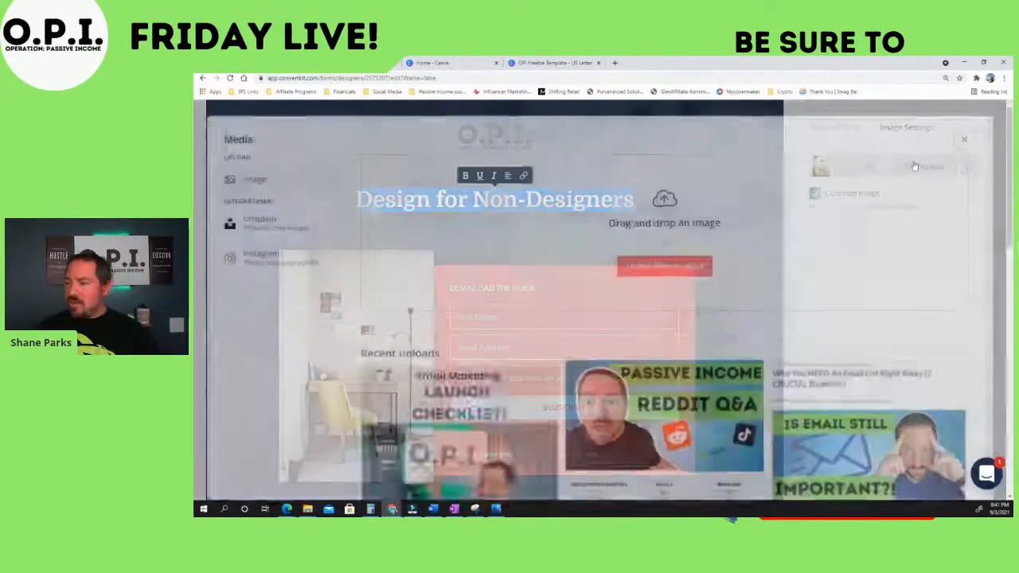
left_click(660, 274)
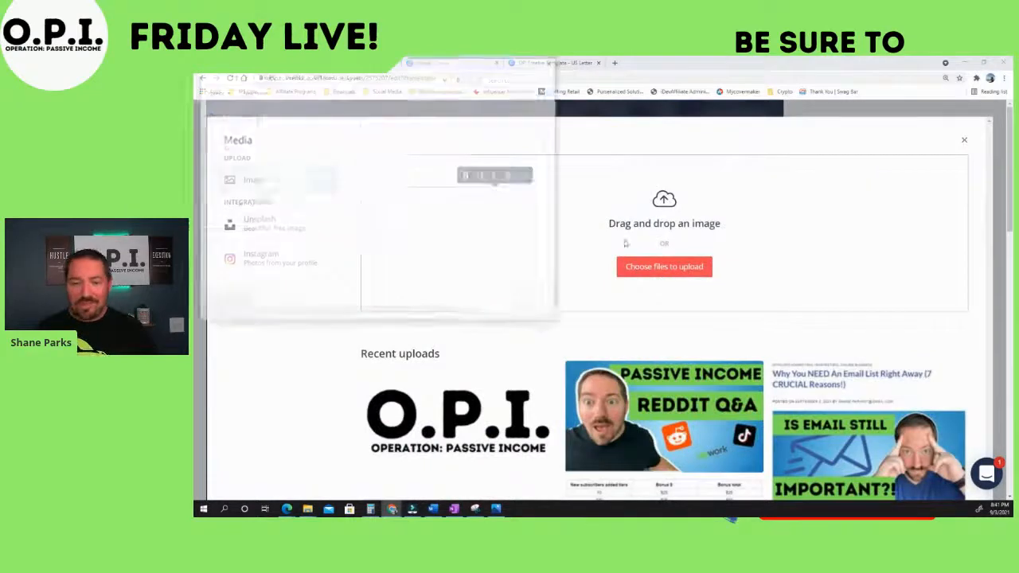
left_click(231, 132)
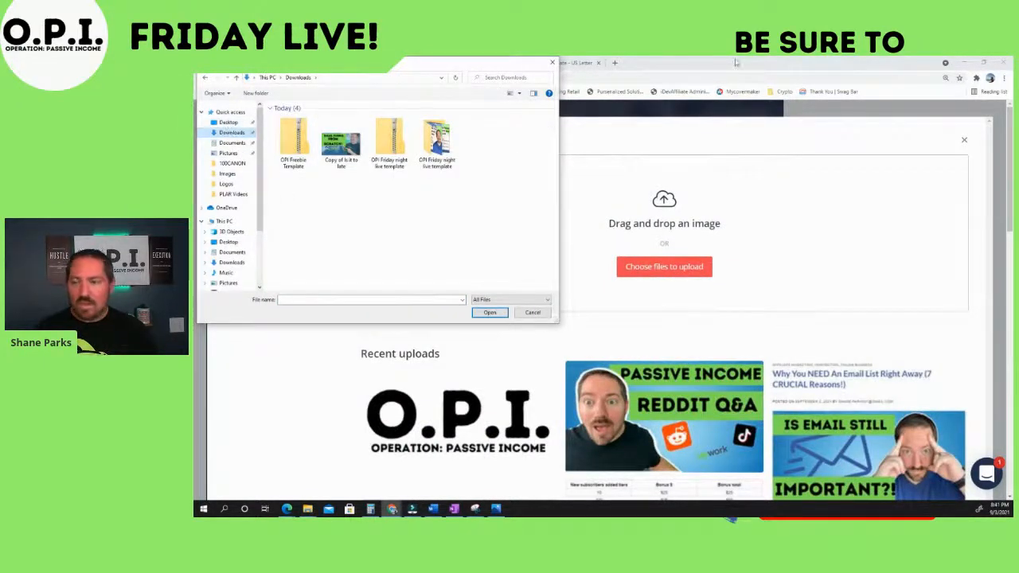
left_click(531, 313)
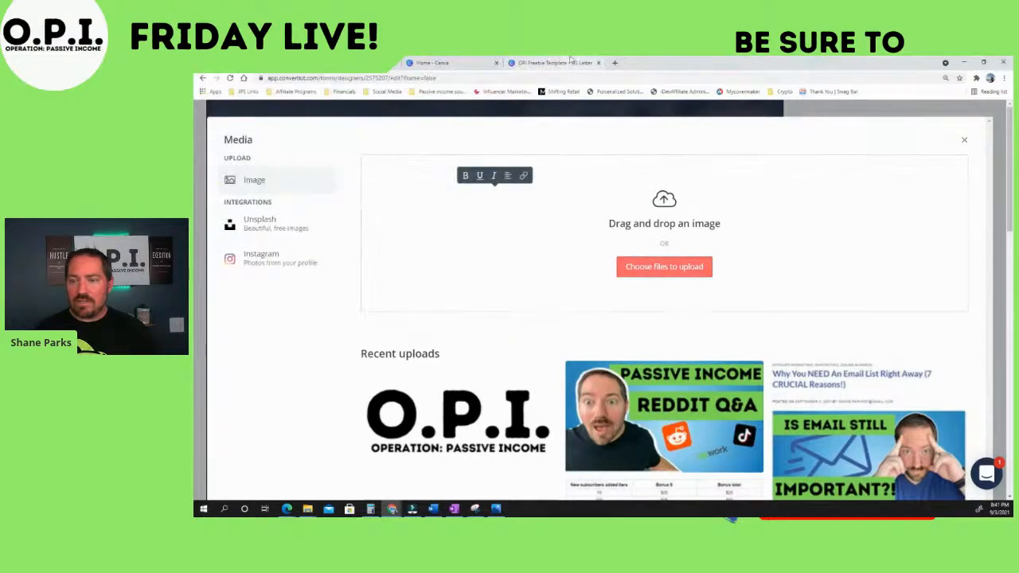
- Switch to Canva and download only page 1 of the OPI Freebie Template as a PNG
key("Escape")
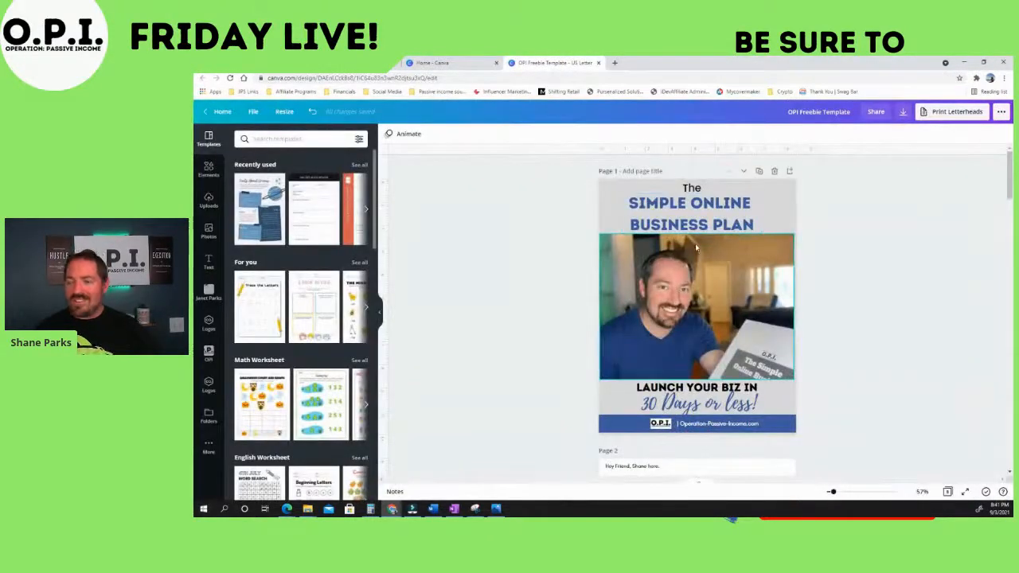
left_click(902, 113)
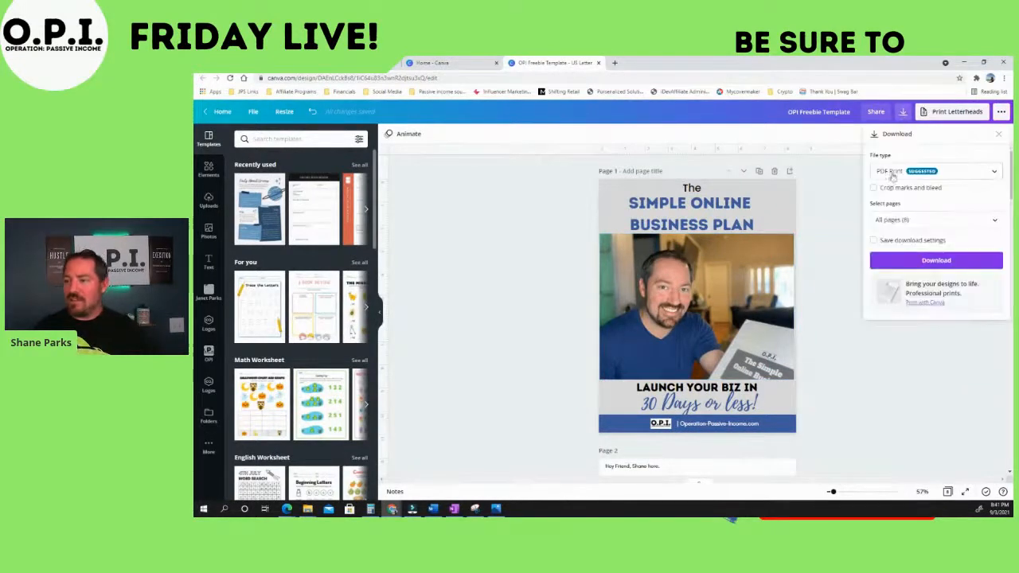
left_click(931, 170)
left_click(913, 119)
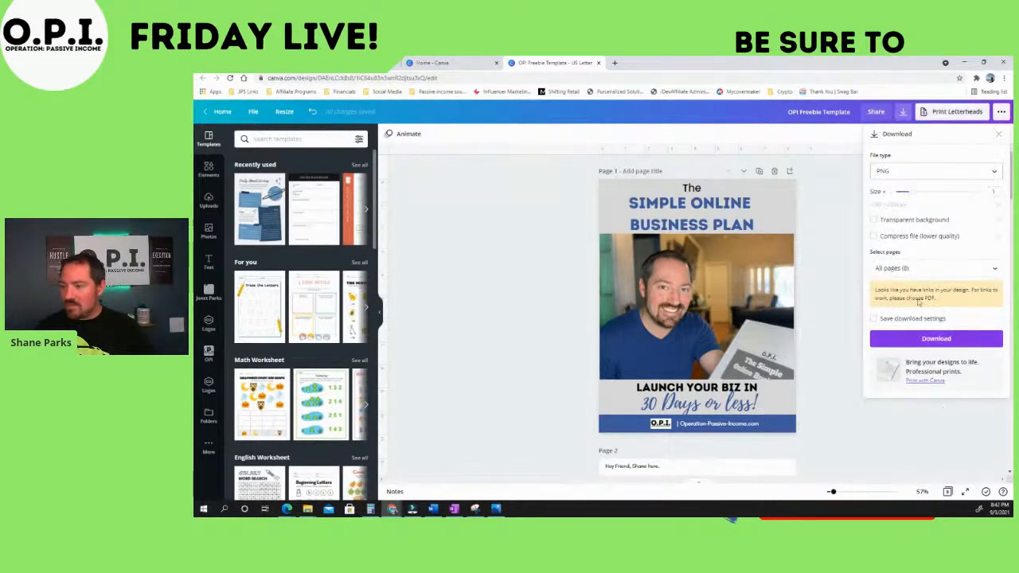
left_click(899, 267)
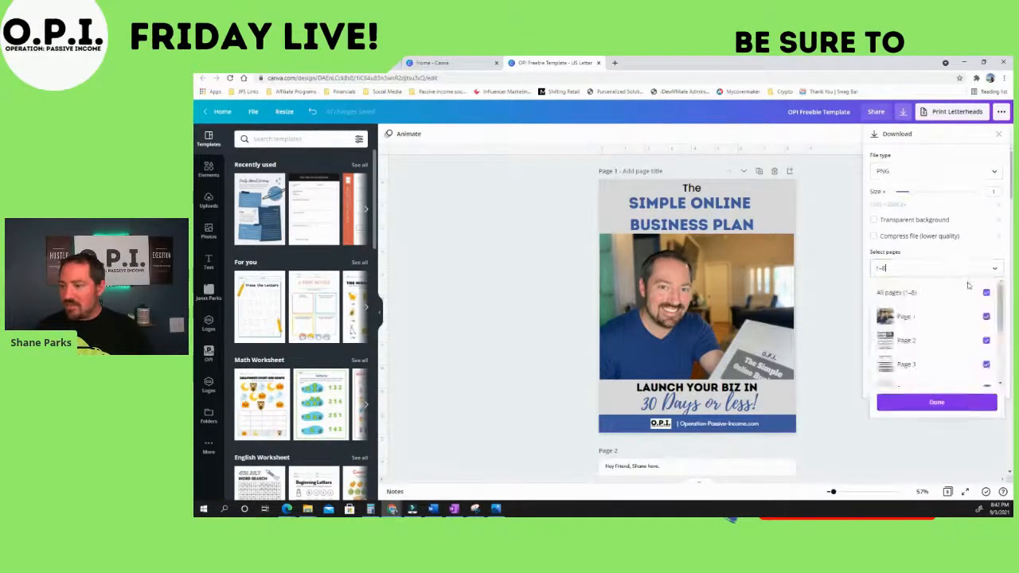
left_click(986, 294)
left_click(986, 316)
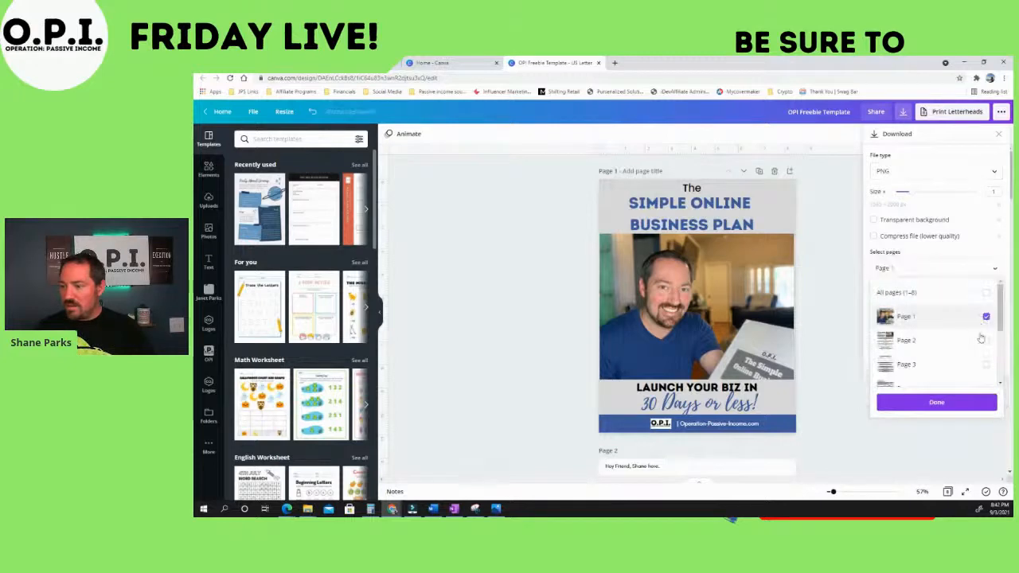
left_click(942, 401)
left_click(933, 338)
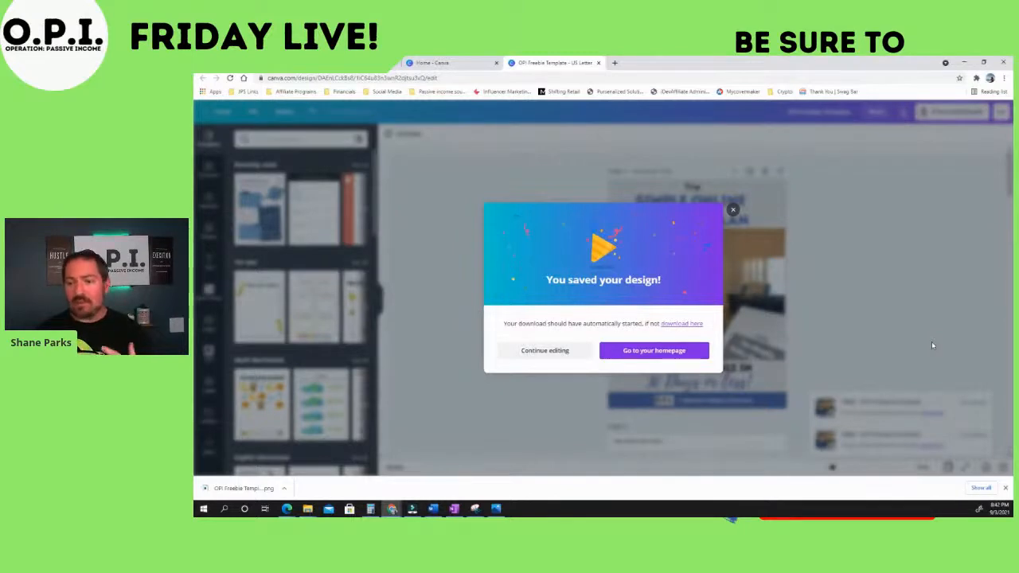
left_click(732, 211)
- Switch back to ConvertKit and replace the desk photo with the downloaded OPI Freebie Template PNG from the Downloads folder
left_click(350, 64)
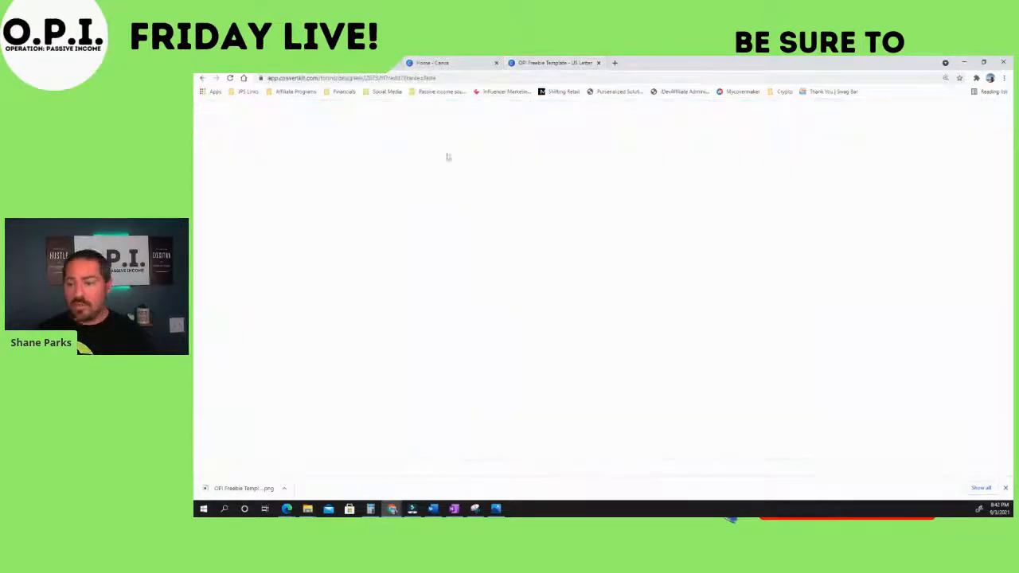
left_click(673, 268)
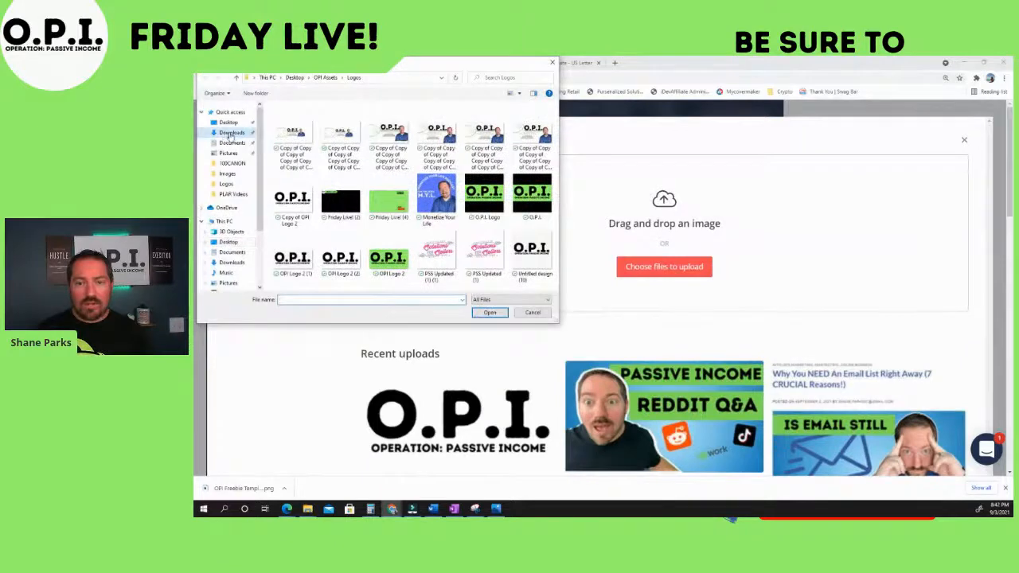
left_click(231, 132)
left_click(293, 143)
left_click(496, 316)
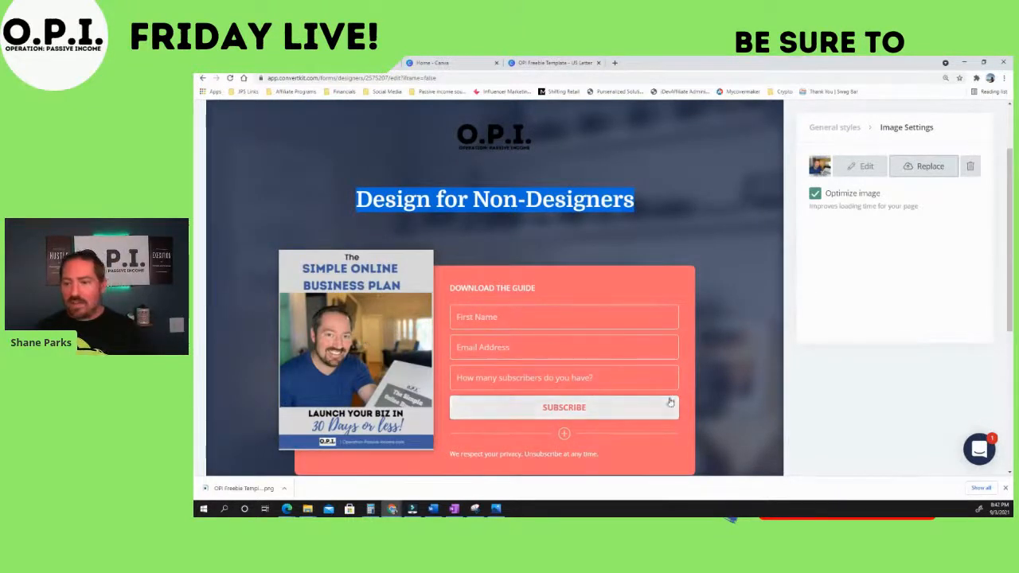
- Replace the page headline with "Download The Simple Online Business Plan"
left_click(555, 197)
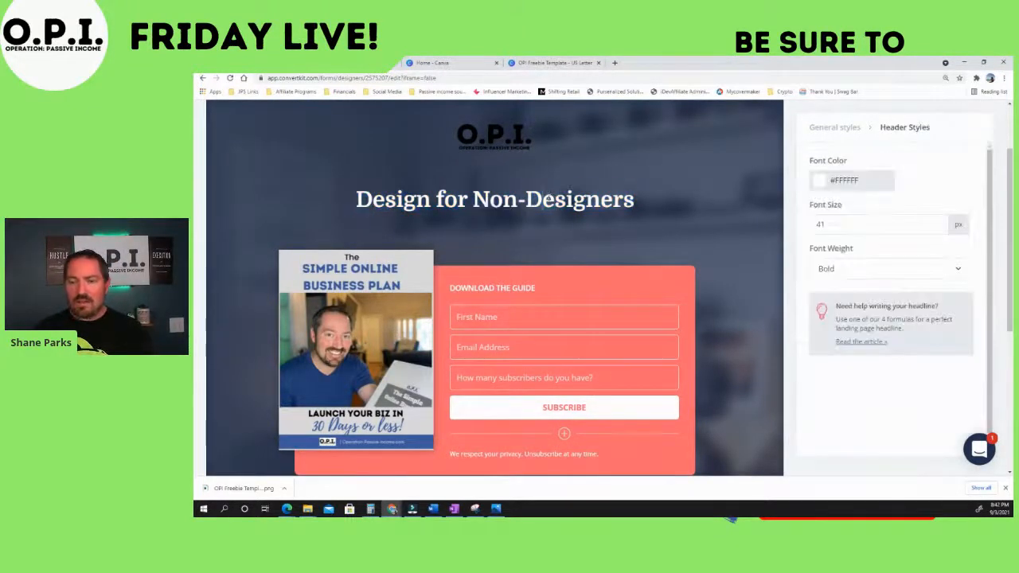
double_click(548, 199)
triple_click(547, 199)
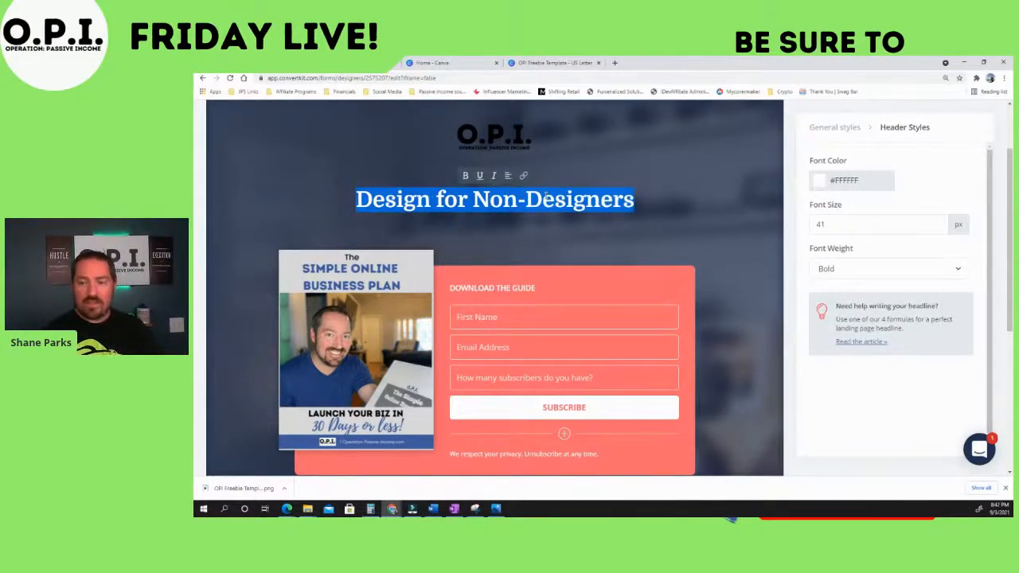
type("Download T")
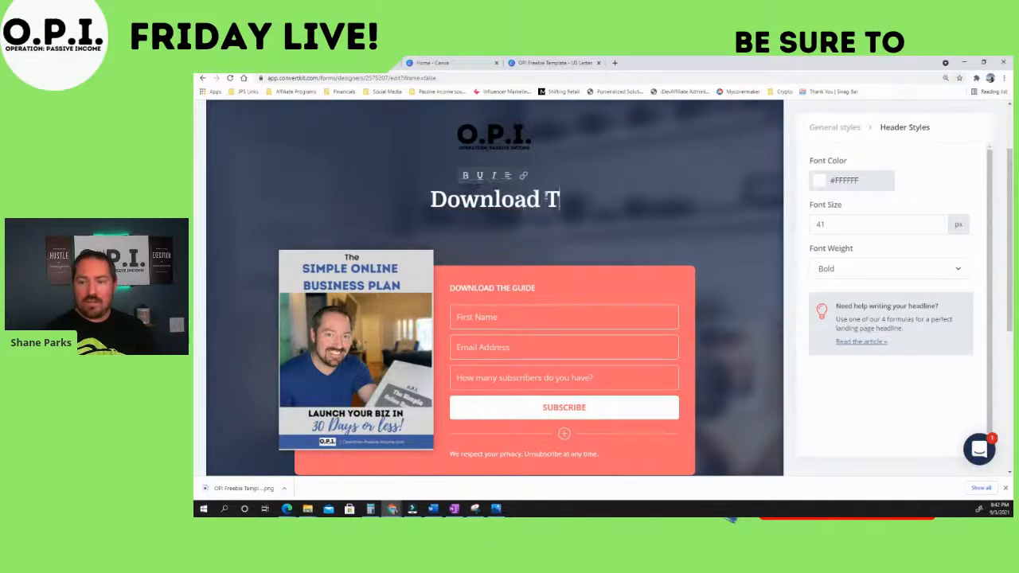
type("he Simp")
key("BackSpace")
type("m")
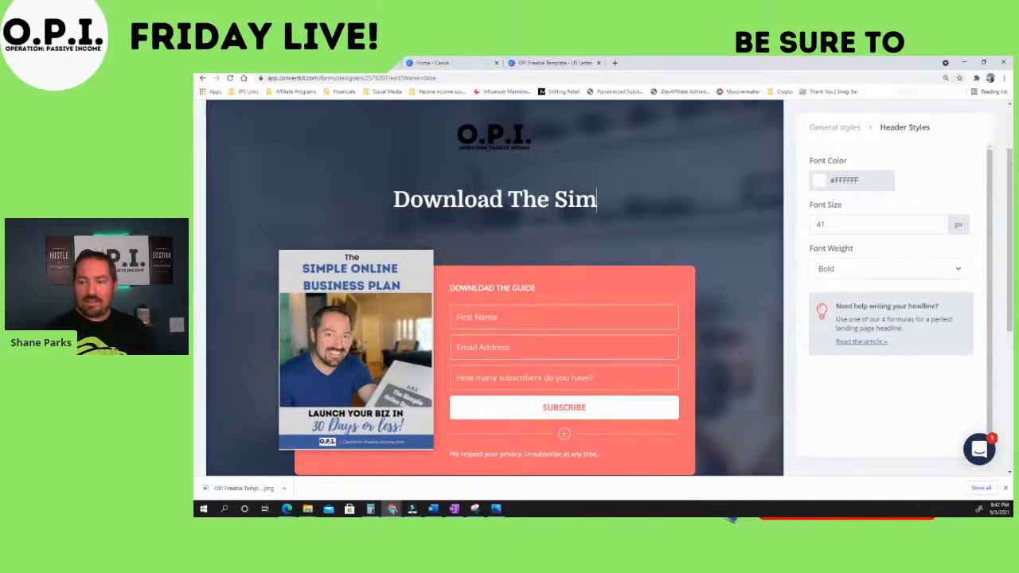
type("ple Online B")
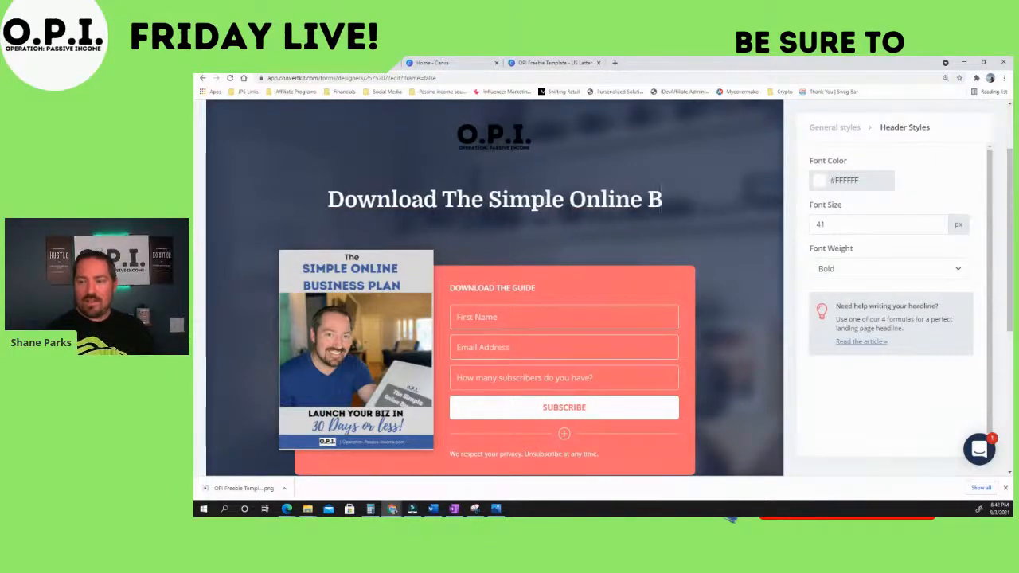
type("usiness Plan")
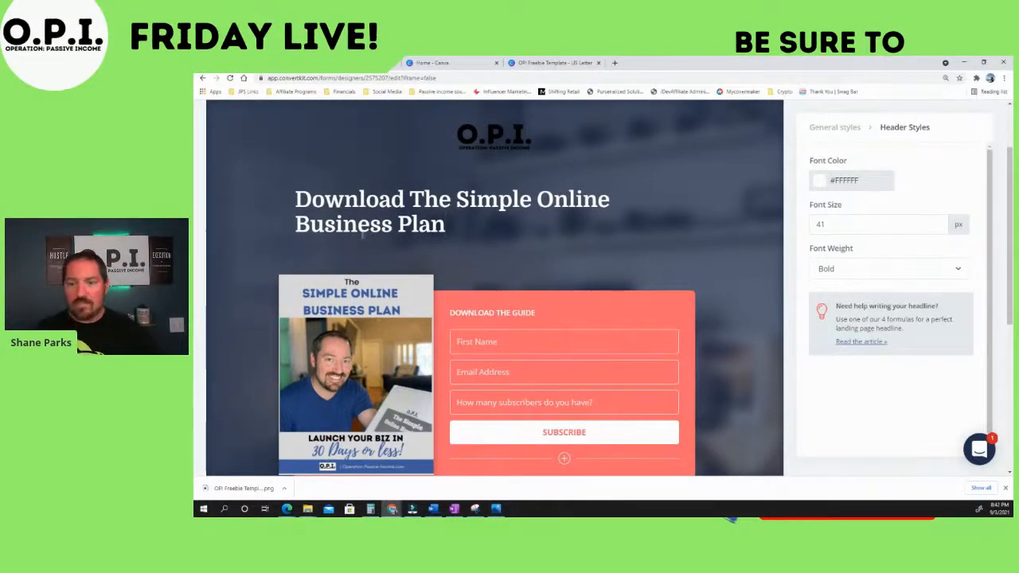
scroll(493, 286, "down", 4)
scroll(494, 286, "up", 4)
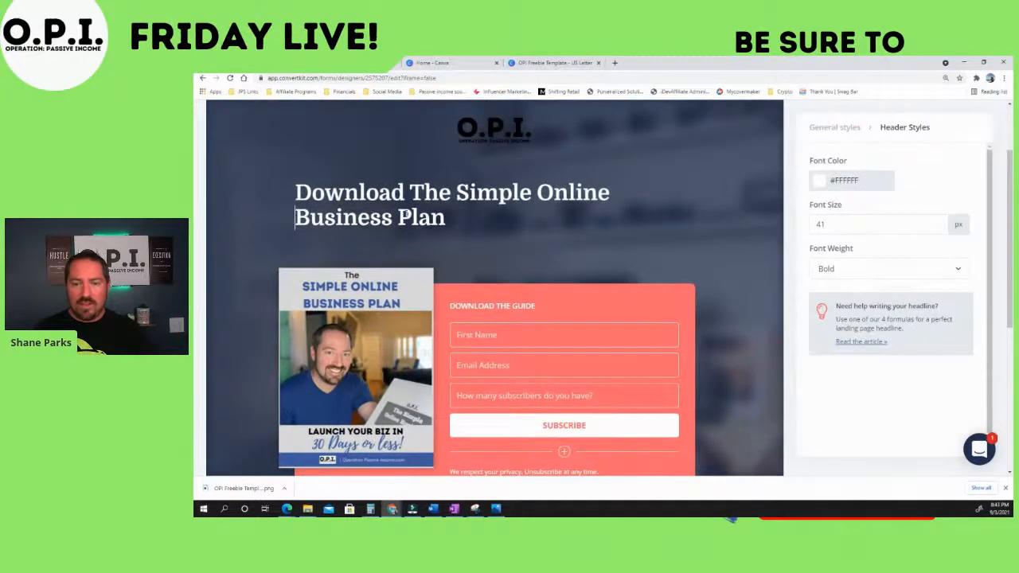
- Set the signup form's background colour to blue #5A75EC in the general styles
scroll(585, 191, "down", 1)
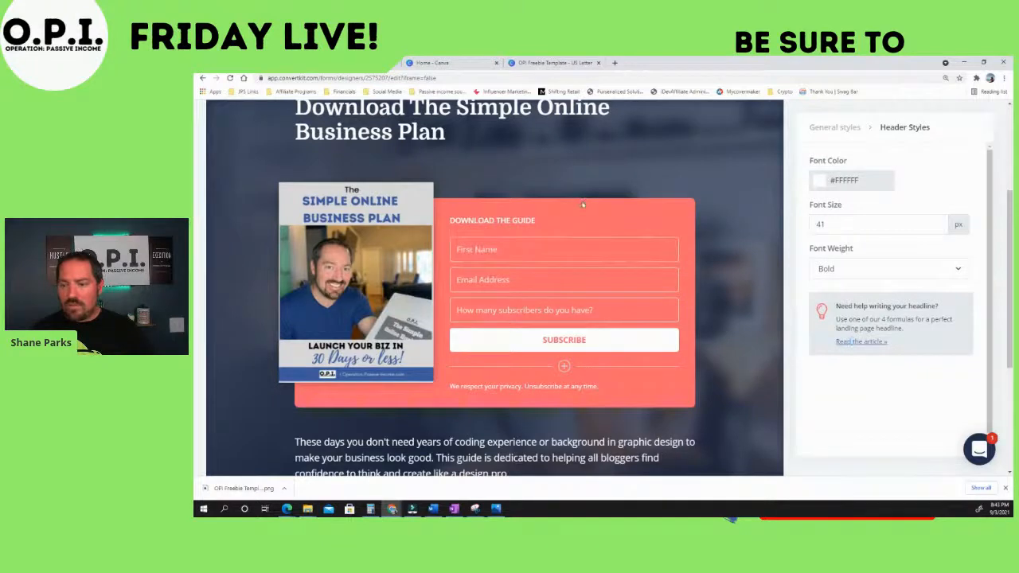
left_click(837, 129)
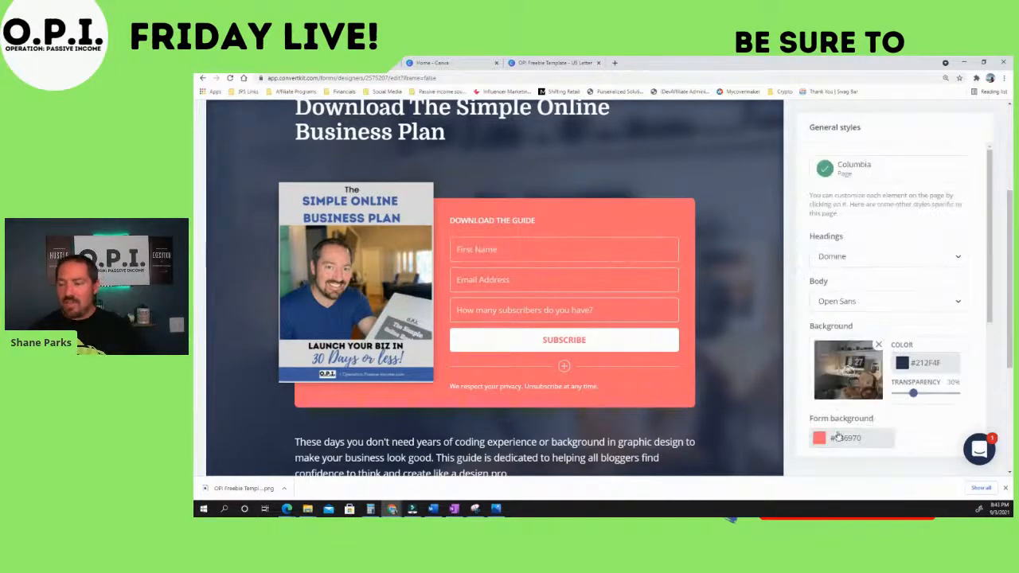
scroll(838, 437, "down", 1)
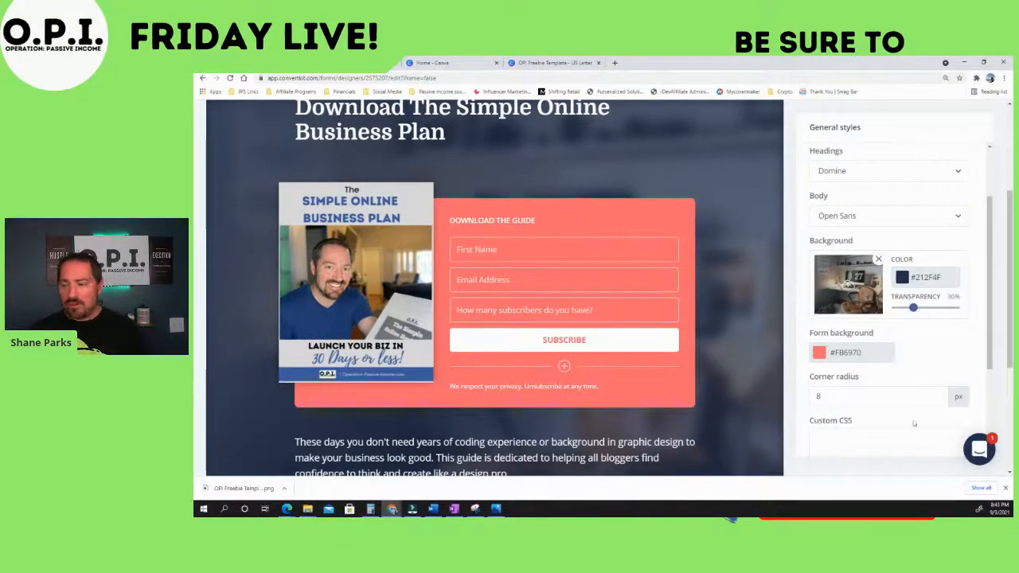
left_click(867, 354)
double_click(869, 354)
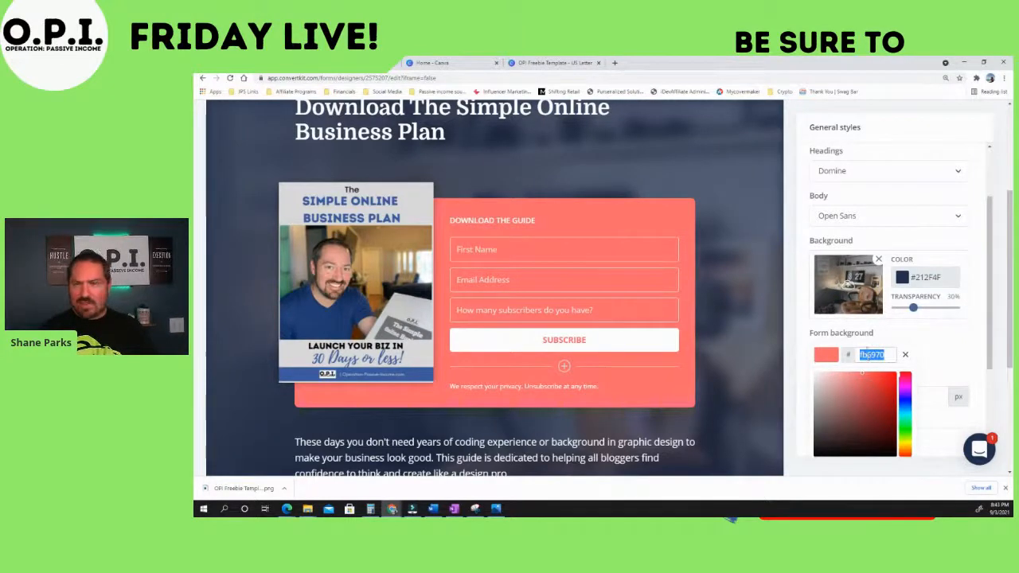
type("8ab4")
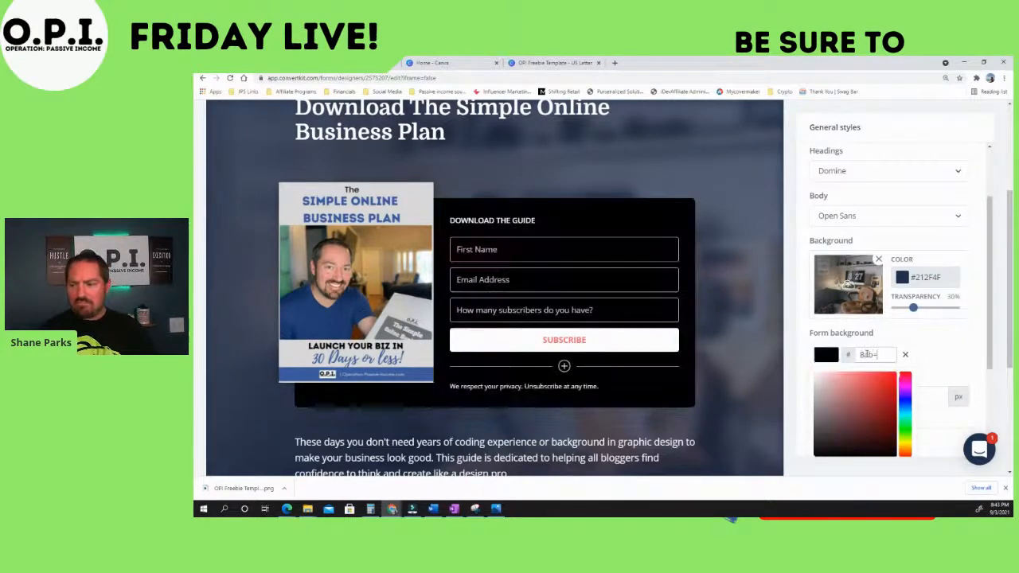
key("BackSpace")
key("BackSpace")
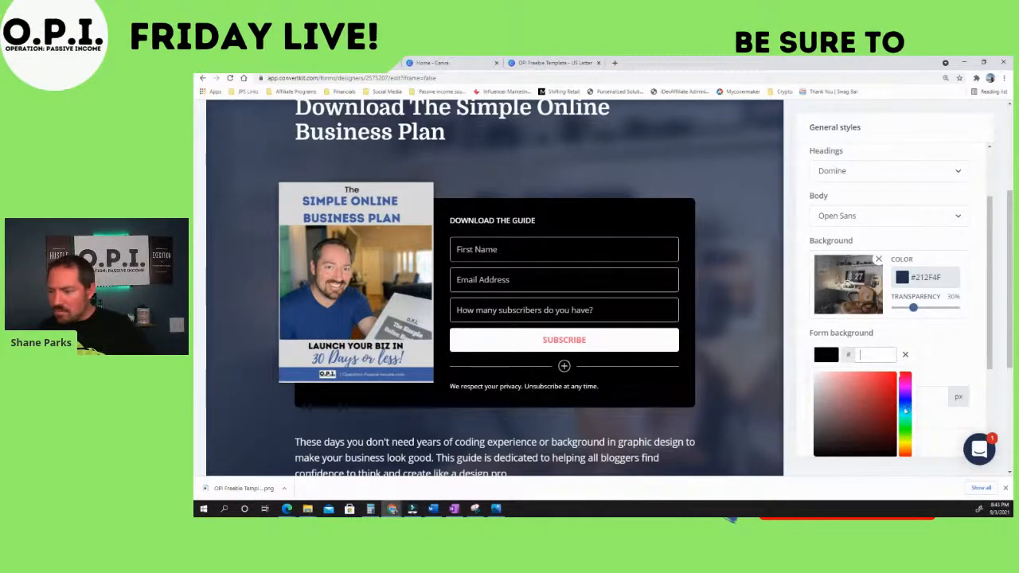
left_click(902, 402)
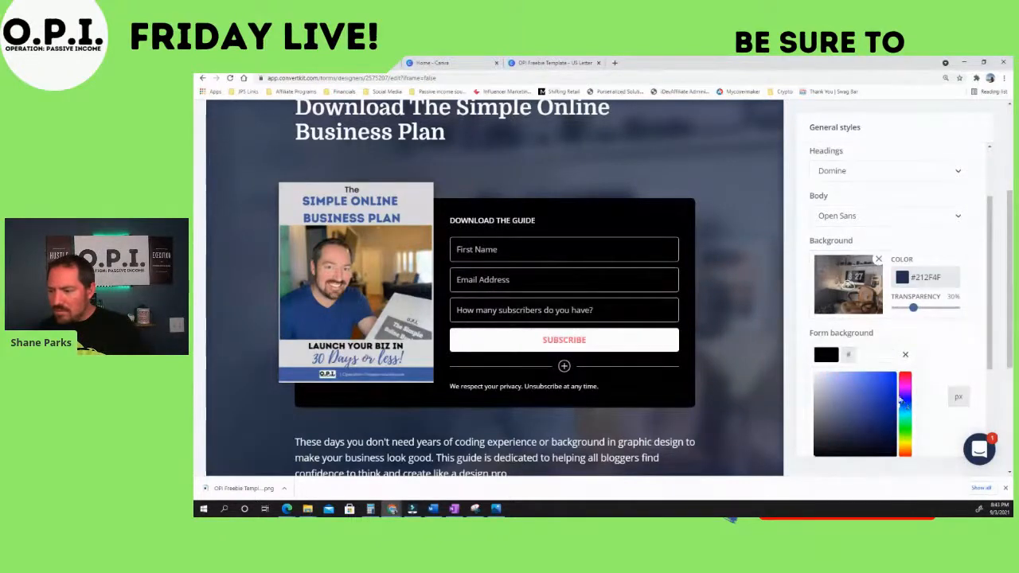
left_click(862, 374)
left_click(866, 381)
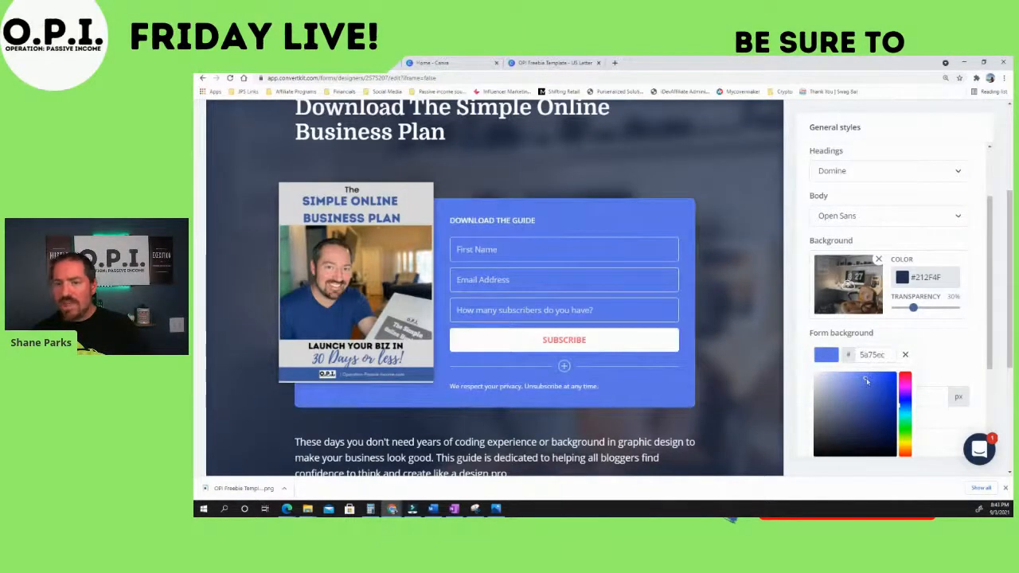
left_click(724, 239)
- Set the Subscribe button's font colour to bright green #5EFB55
scroll(694, 245, "down", 2)
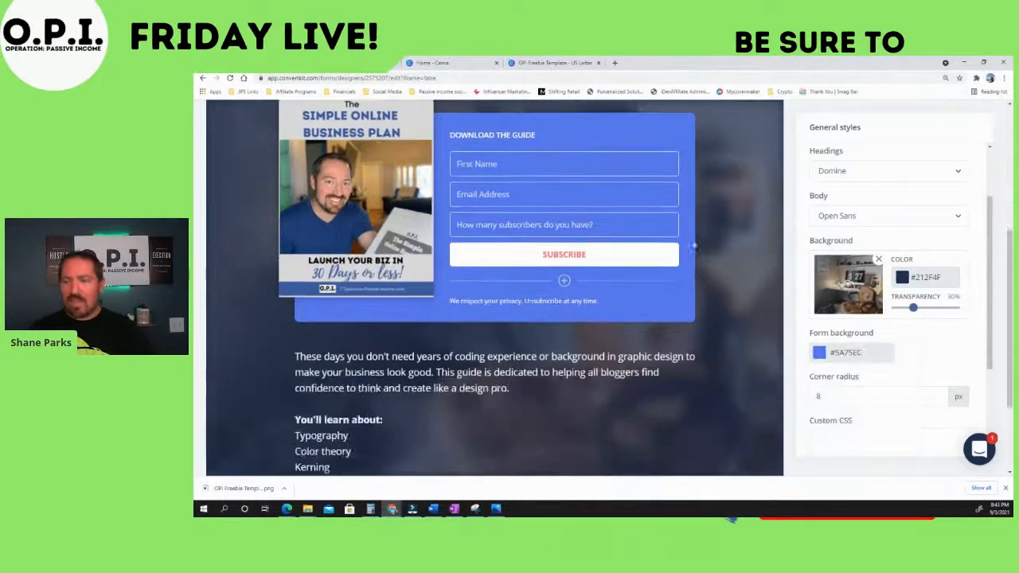
left_click(661, 260)
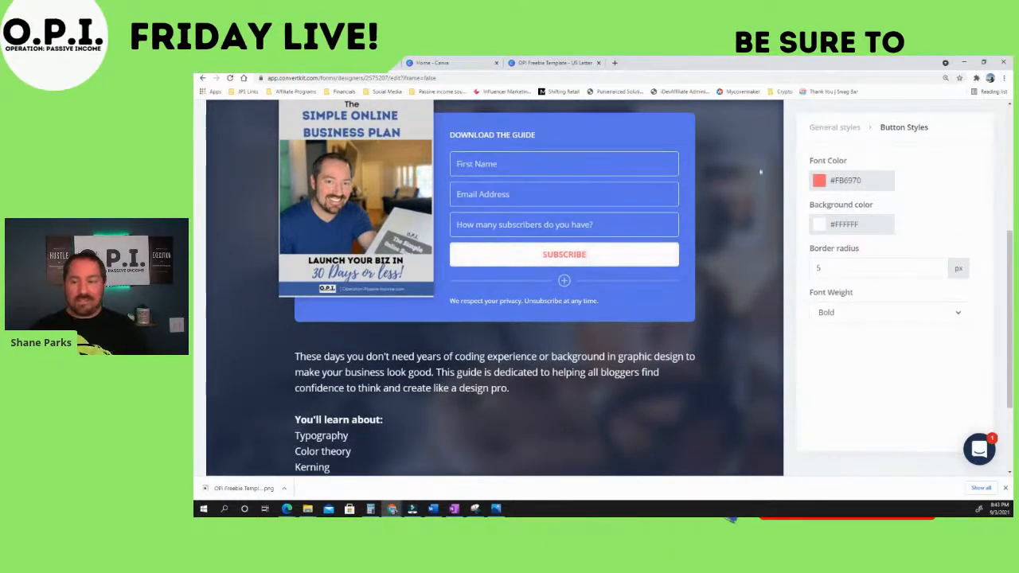
left_click(870, 181)
left_click_drag(905, 252, 897, 251)
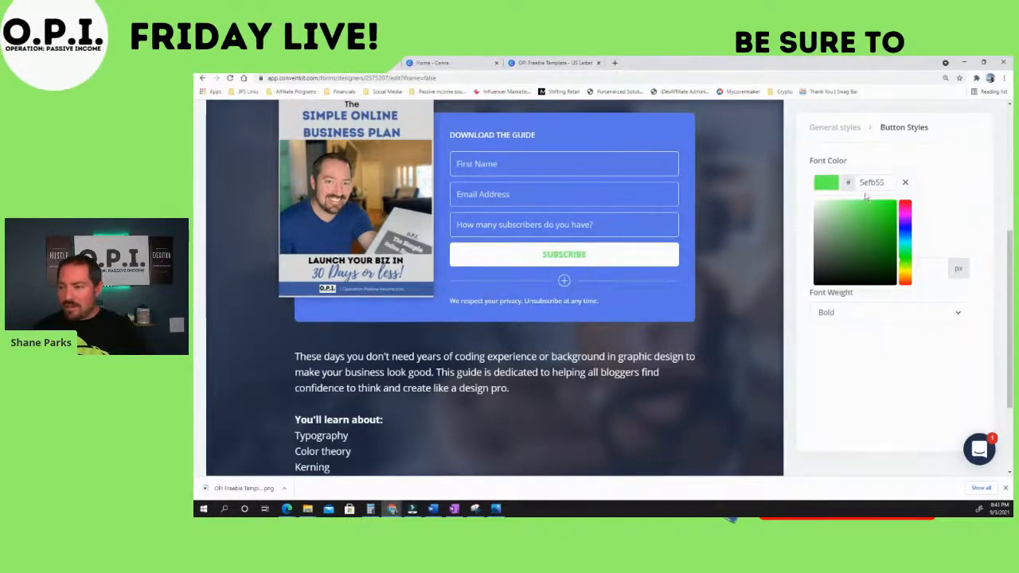
left_click(949, 179)
- Set the Subscribe button's background colour to green #50FB87
left_click(859, 231)
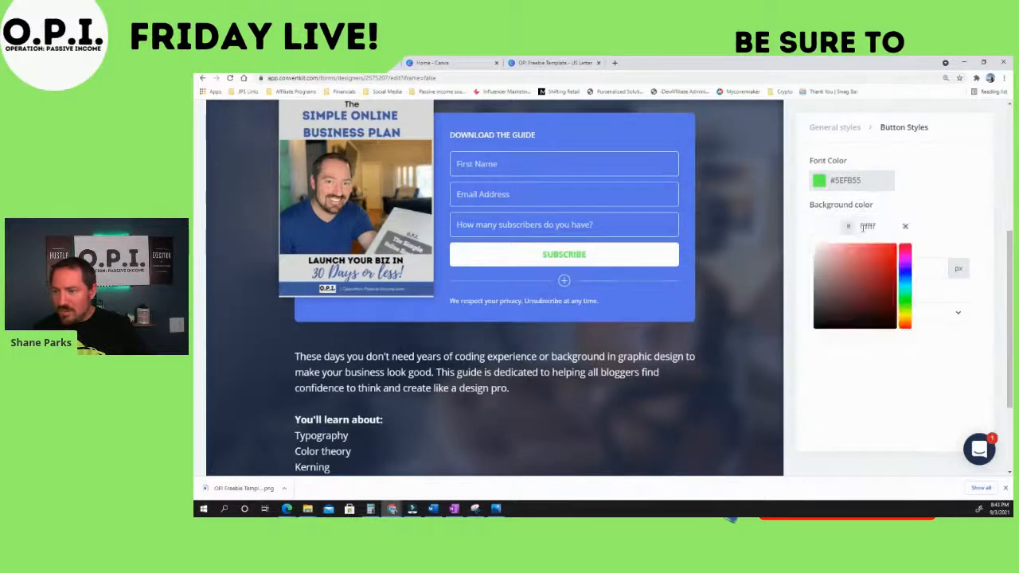
left_click_drag(900, 291, 902, 295)
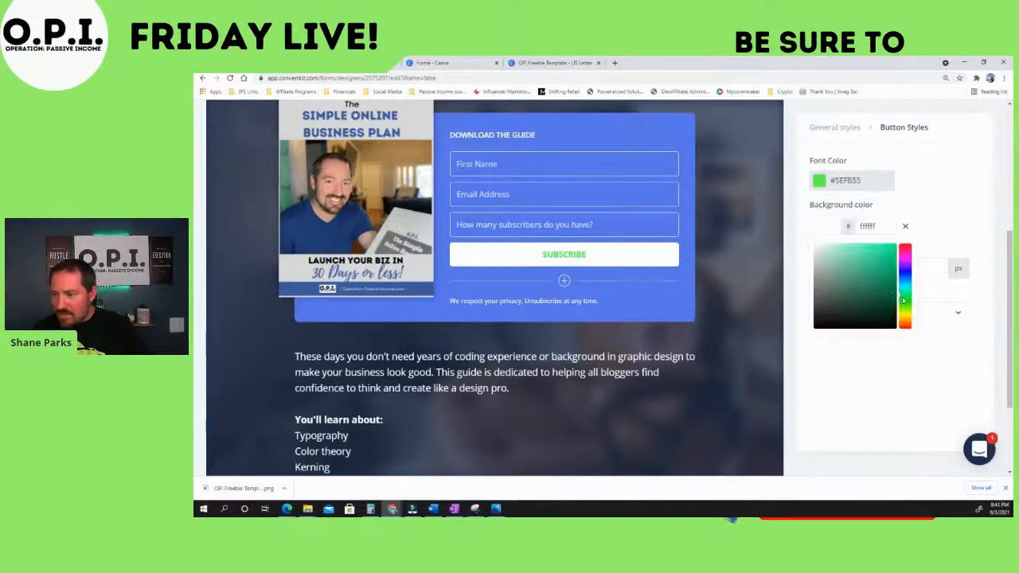
left_click(873, 250)
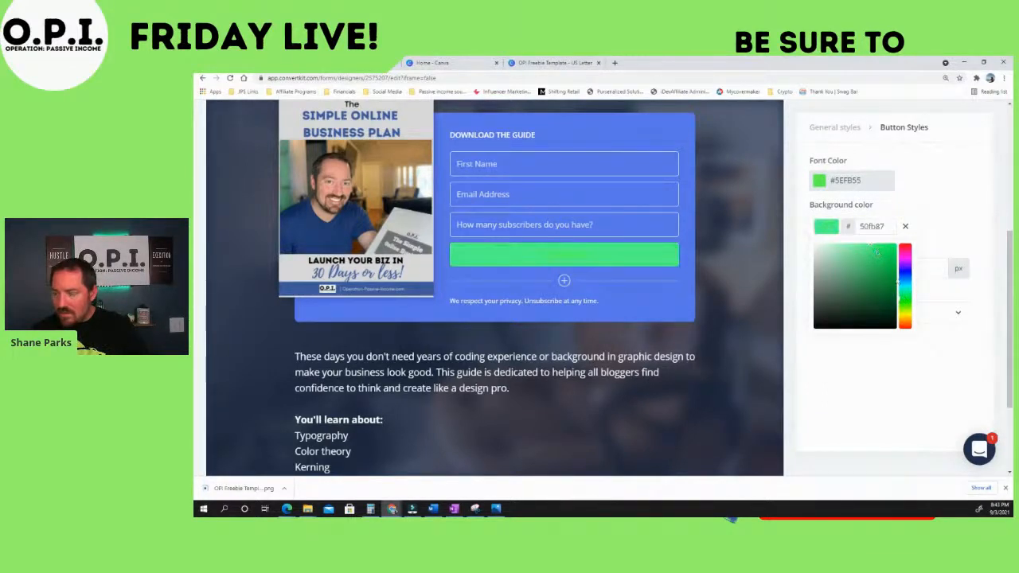
- Set the Subscribe button's font colour to near-black #121312
left_click(852, 178)
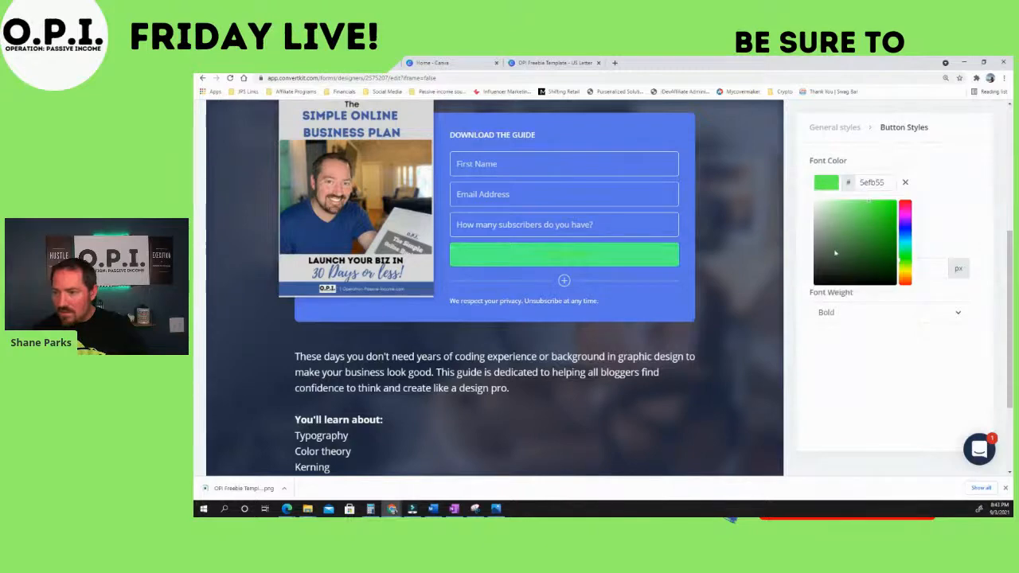
left_click(816, 280)
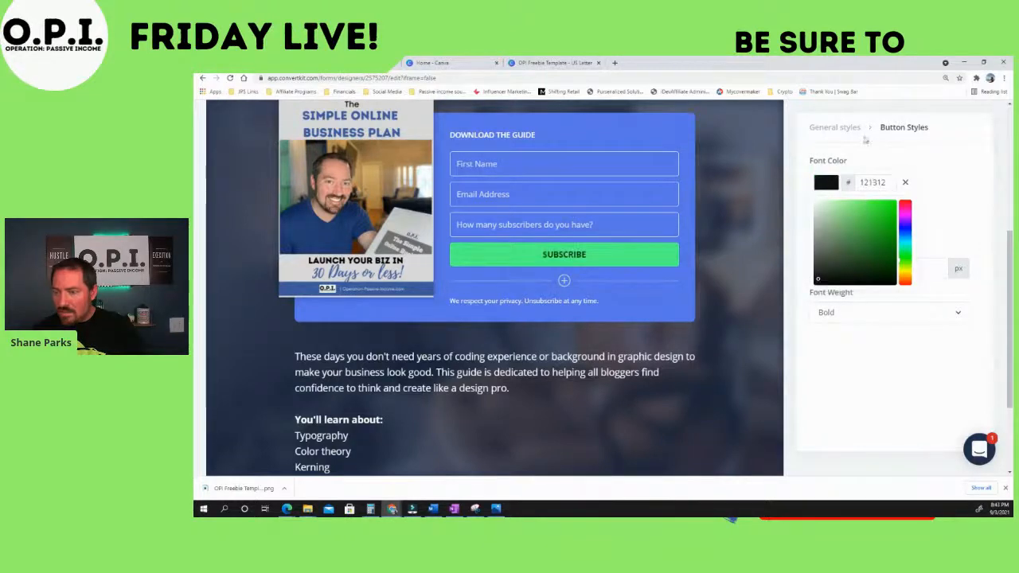
left_click(867, 150)
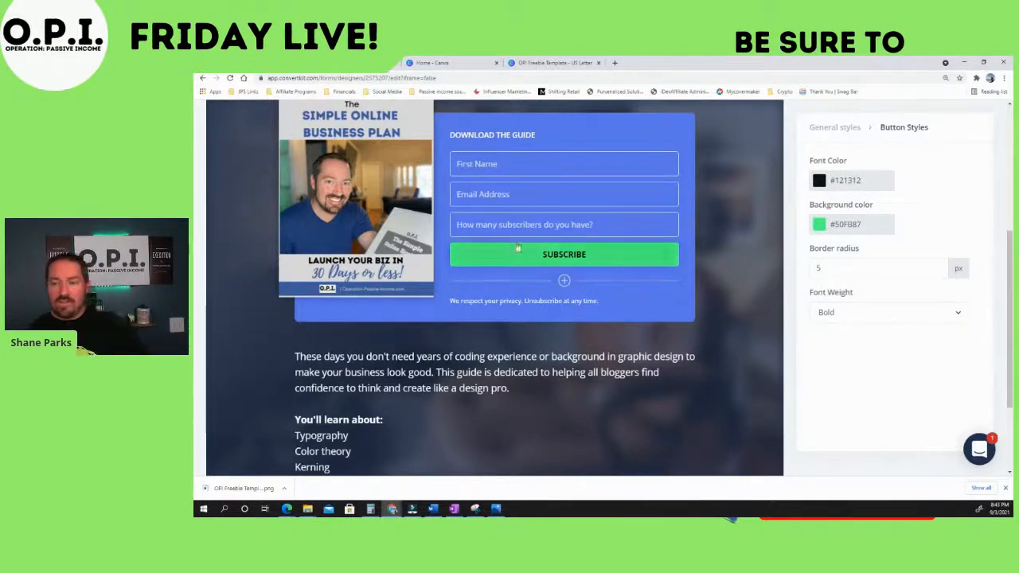
scroll(477, 286, "up", 3)
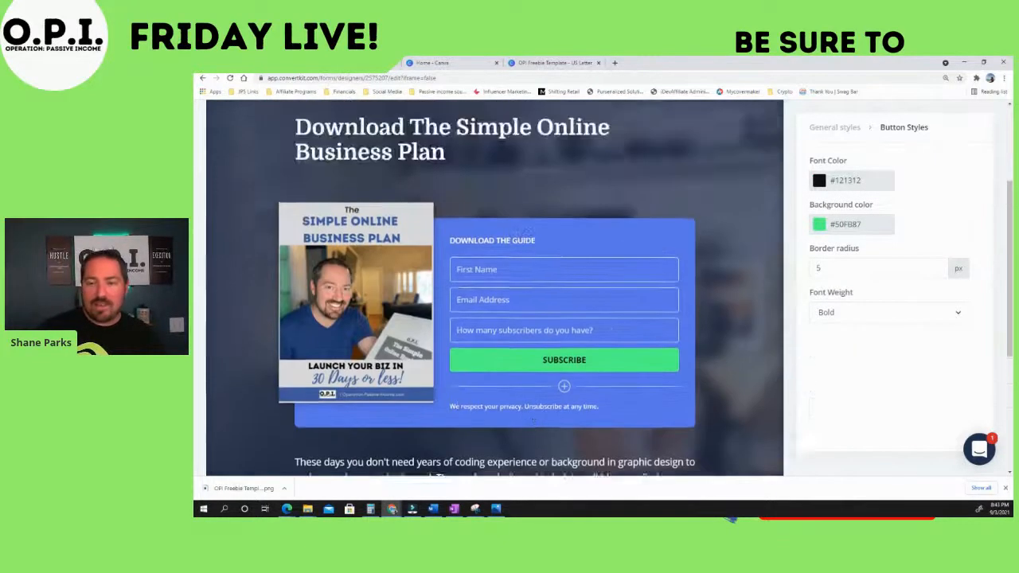
scroll(517, 301, "down", 3)
scroll(415, 294, "down", 1)
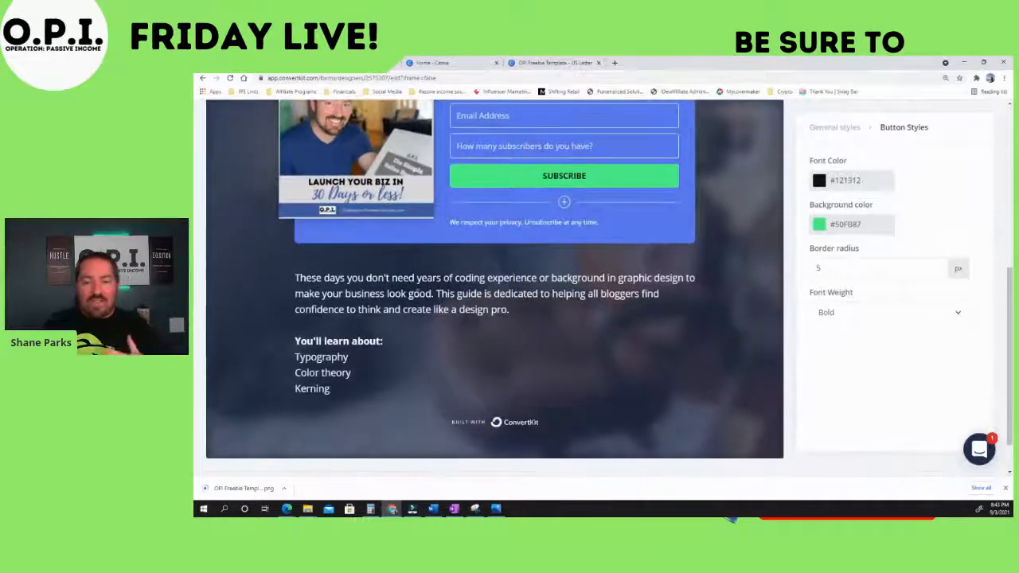
double_click(412, 293)
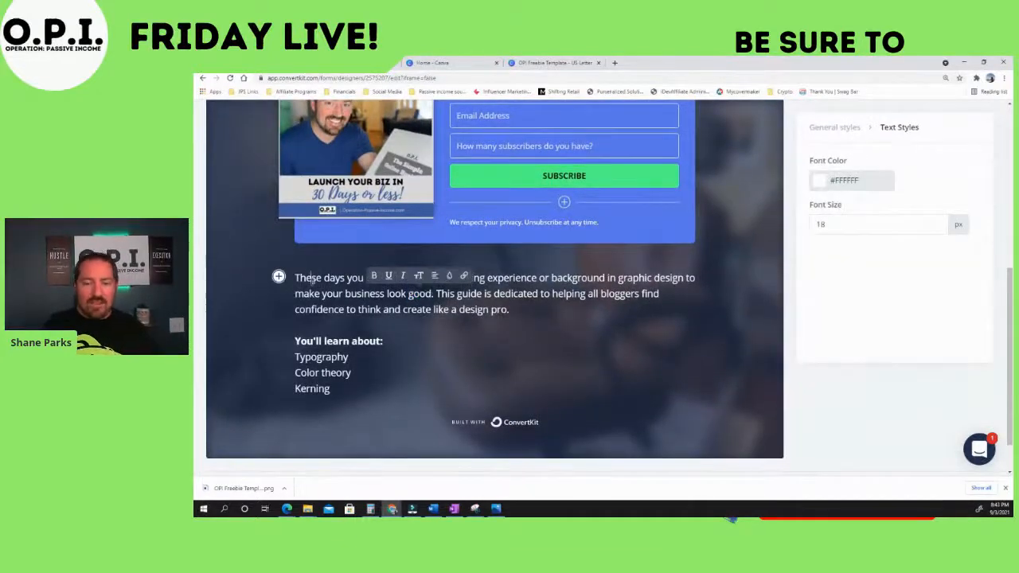
double_click(307, 277)
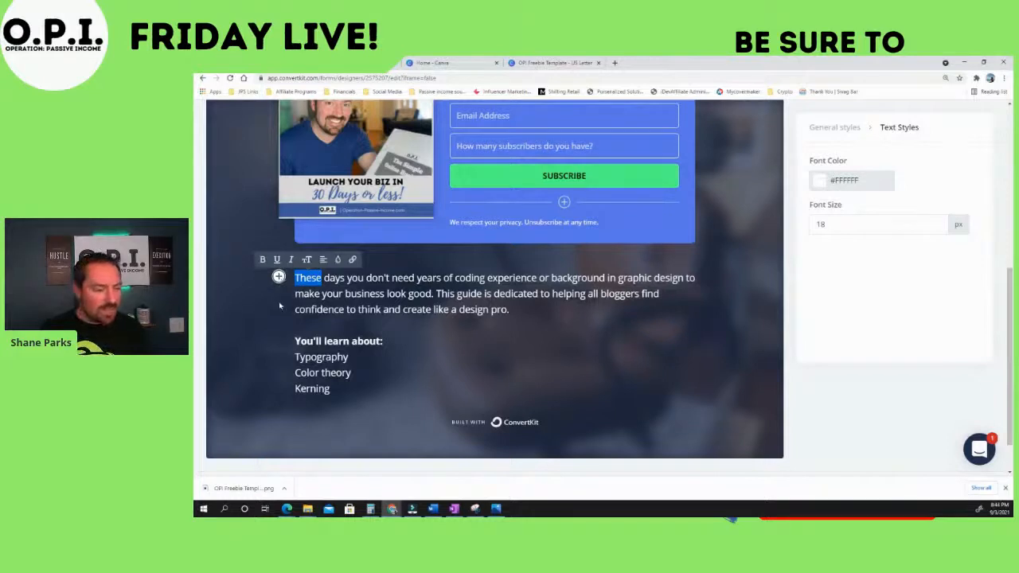
- Add a new line below the intro paragraph, insert a Product element there, and open its product selection
left_click(280, 328)
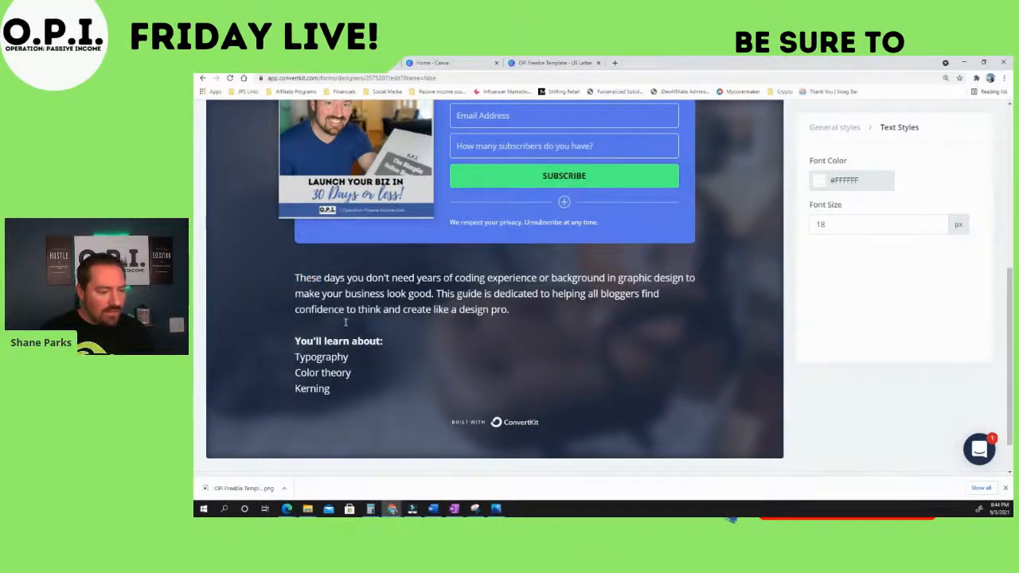
key("Return")
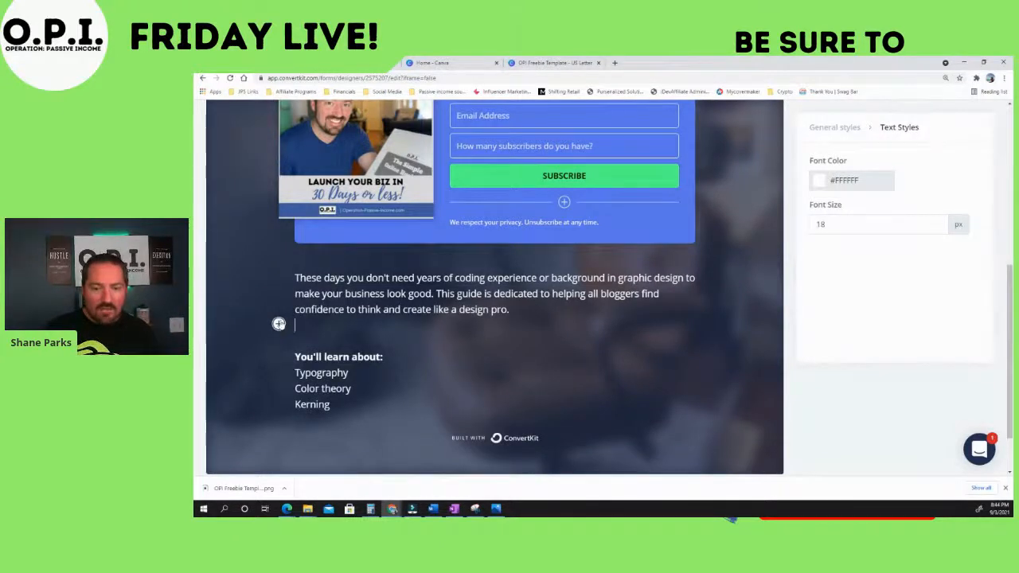
left_click(278, 324)
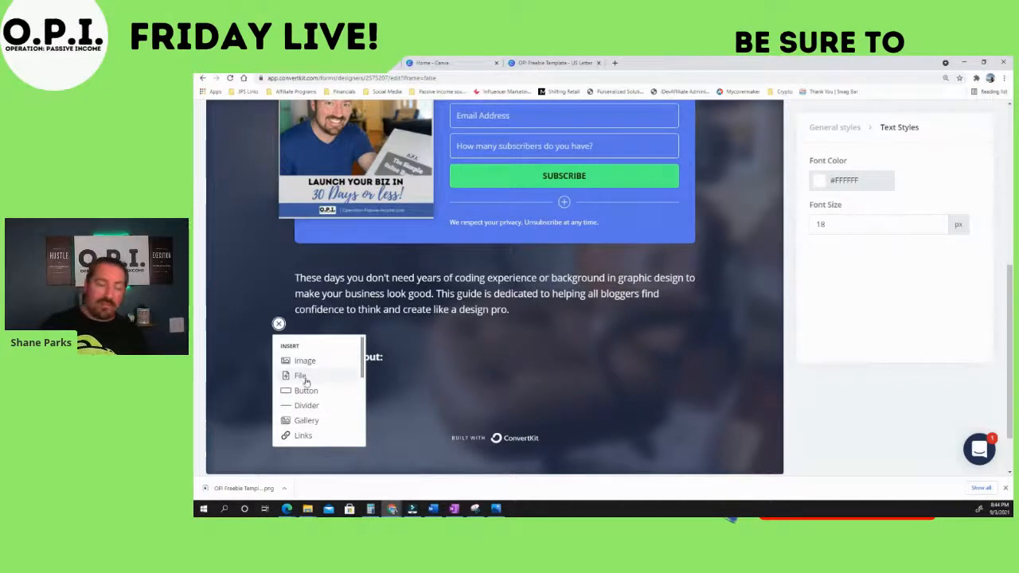
scroll(305, 392, "down", 2)
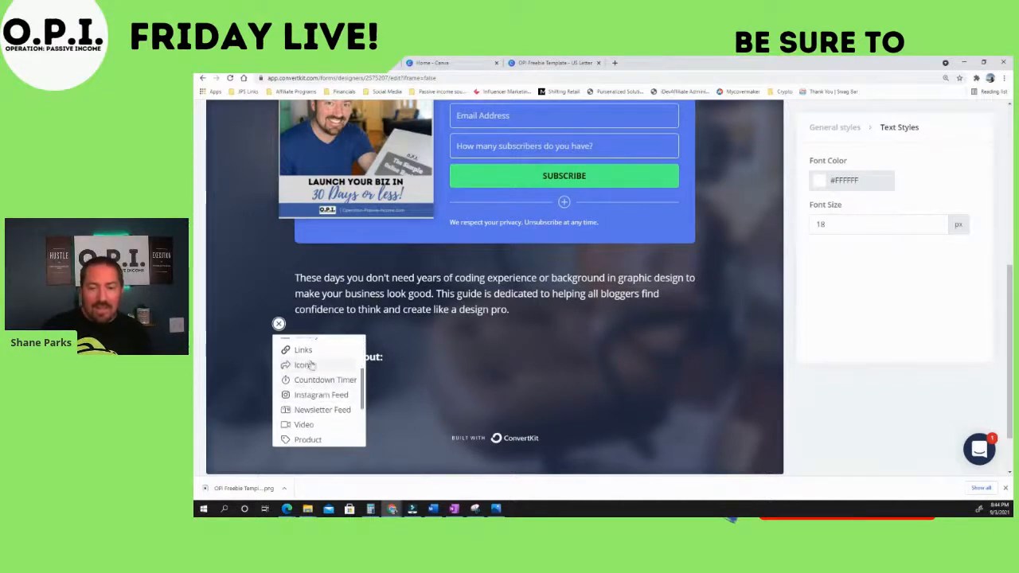
scroll(301, 374, "down", 3)
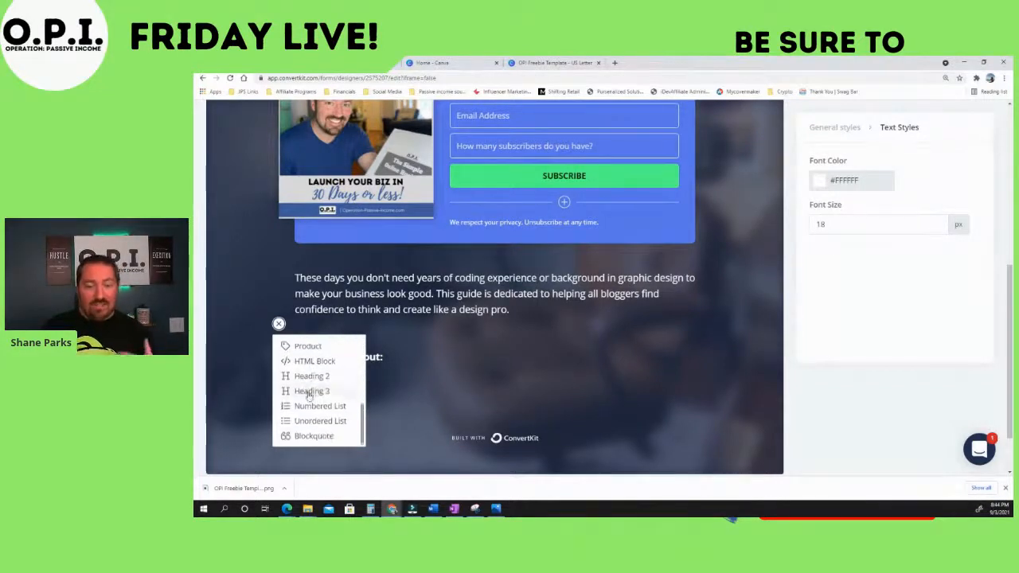
scroll(307, 388, "up", 2)
left_click(308, 388)
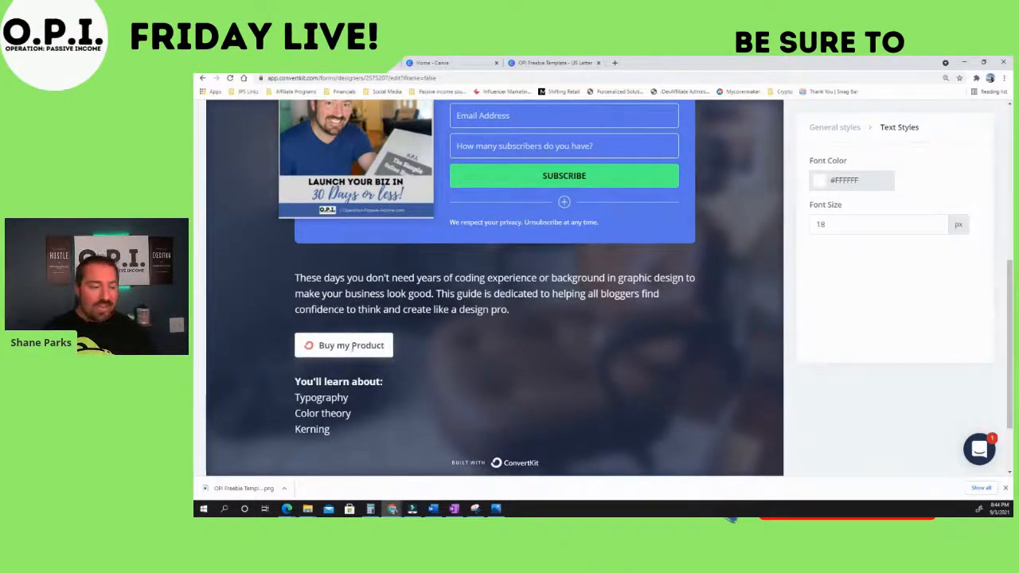
left_click(395, 346)
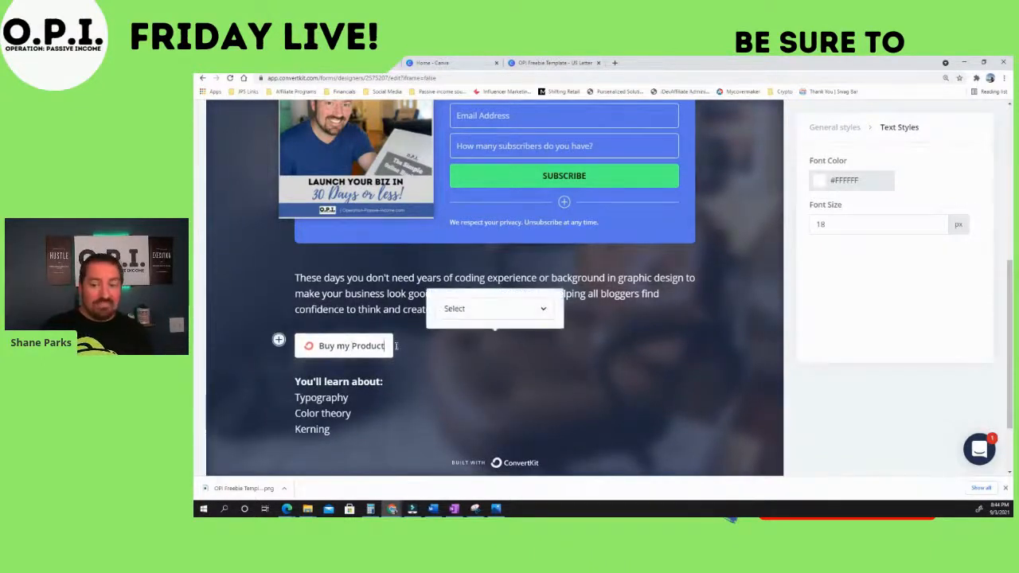
- Delete the Product button below the intro paragraph and leave one blank line above "You'll learn about:"
key("BackSpace")
key("BackSpace")
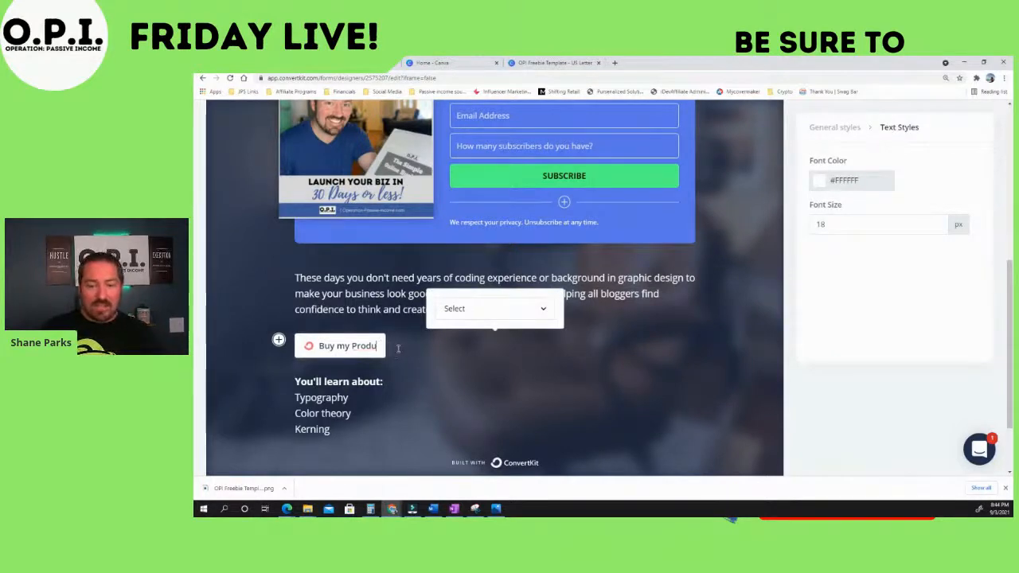
key("BackSpace")
key("BackSpace")
key("BackSpace")
key("BackSpace")
key("BackSpace")
key("BackSpace")
key("BackSpace")
key("BackSpace")
key("BackSpace")
key("BackSpace")
key("BackSpace")
key("BackSpace")
key("BackSpace")
key("BackSpace")
key("BackSpace")
key("BackSpace")
key("BackSpace")
key("BackSpace")
key("BackSpace")
key("BackSpace")
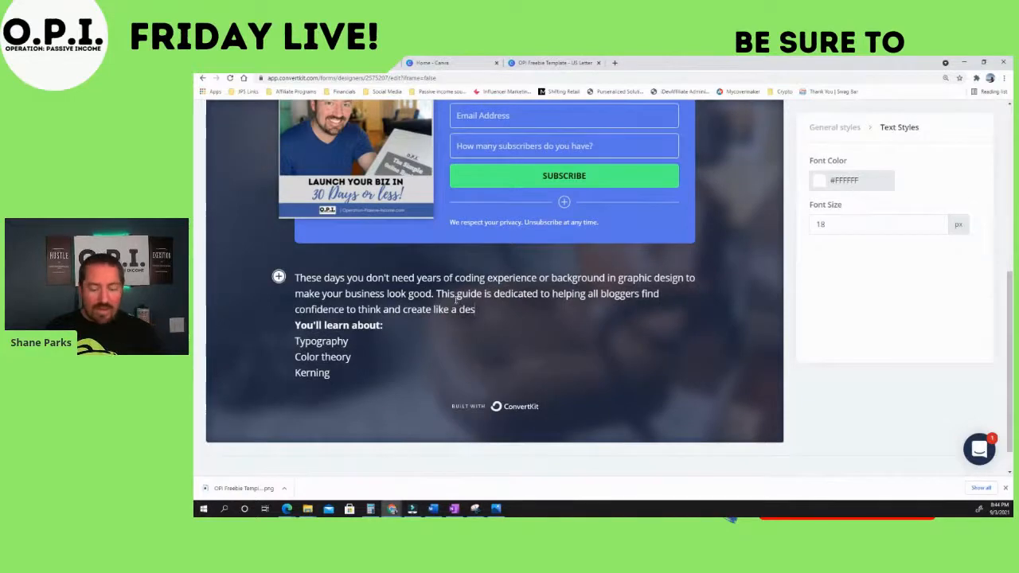
key("Return")
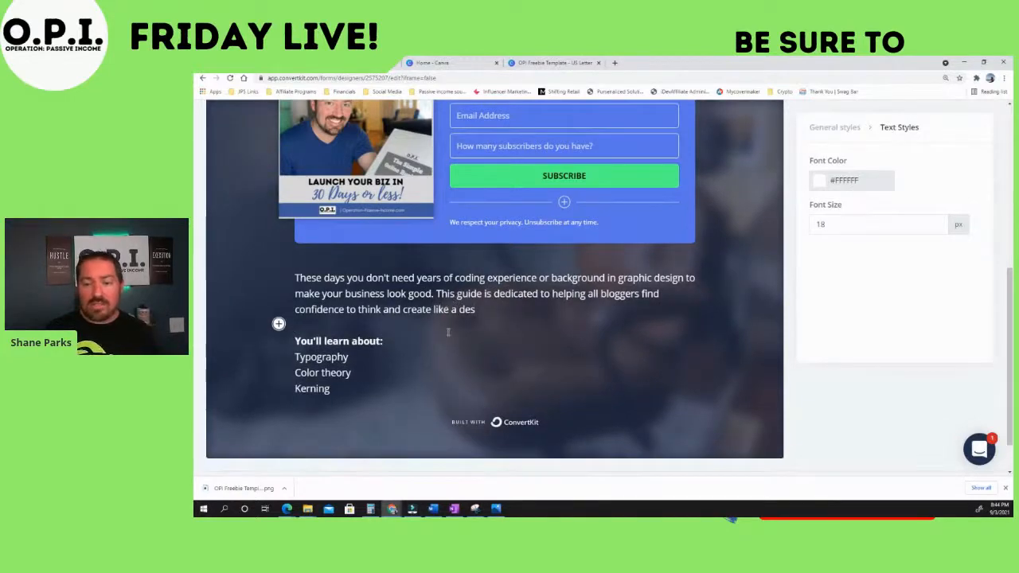
- Replace the intro paragraph with "The simple online business plan is a step by step guyid e to help you launch you biz in less than 30 days !", followed by a blank line
scroll(378, 296, "up", 2)
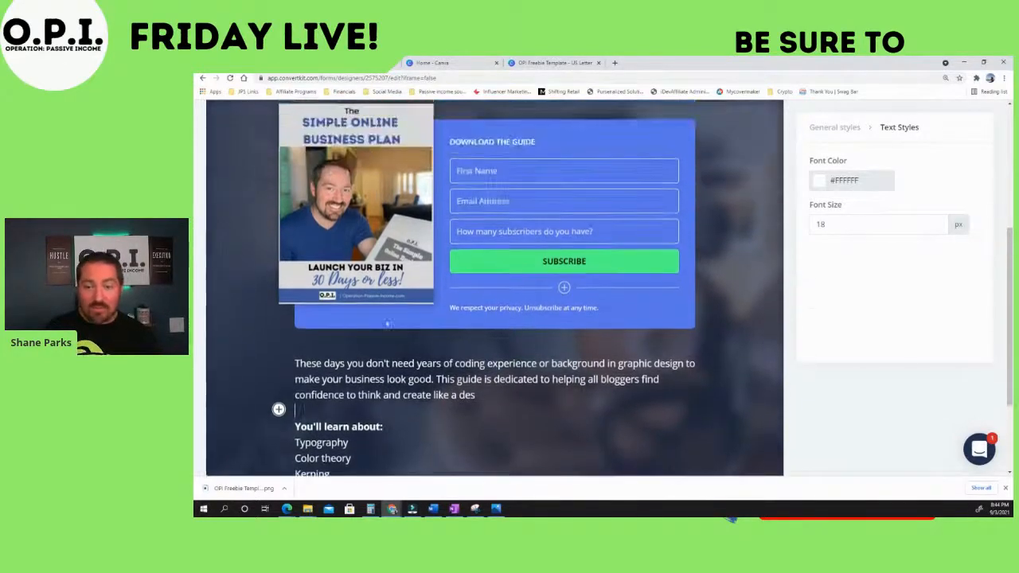
triple_click(320, 363)
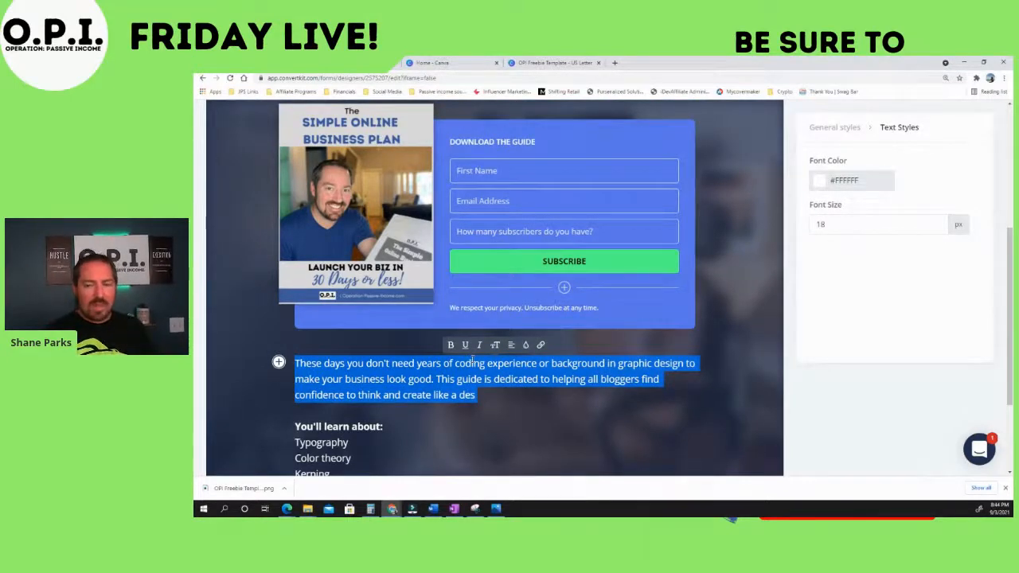
type("The si")
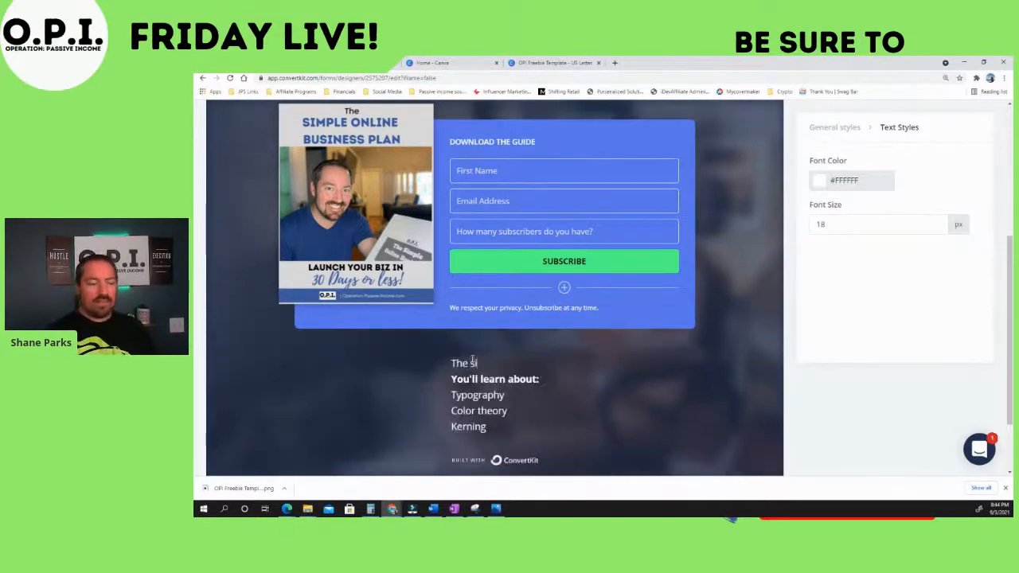
type("mple online busines")
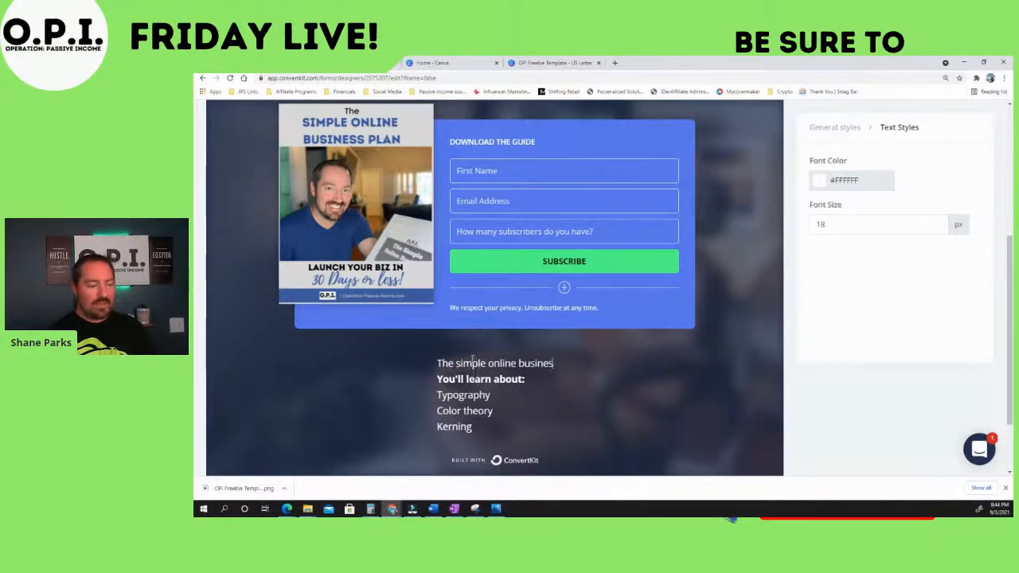
type("s plan is")
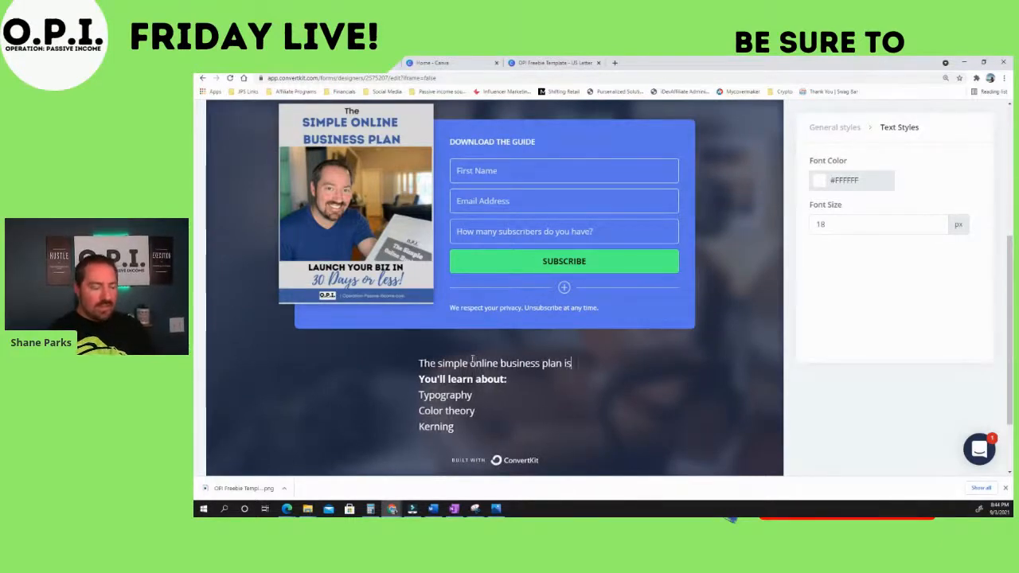
type(" a step by")
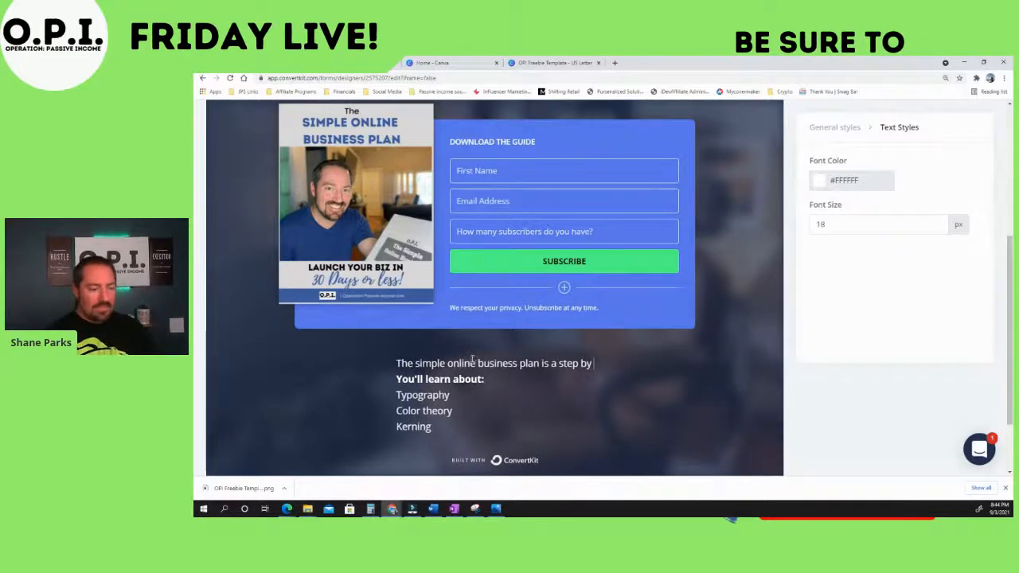
type(" step guyid e to")
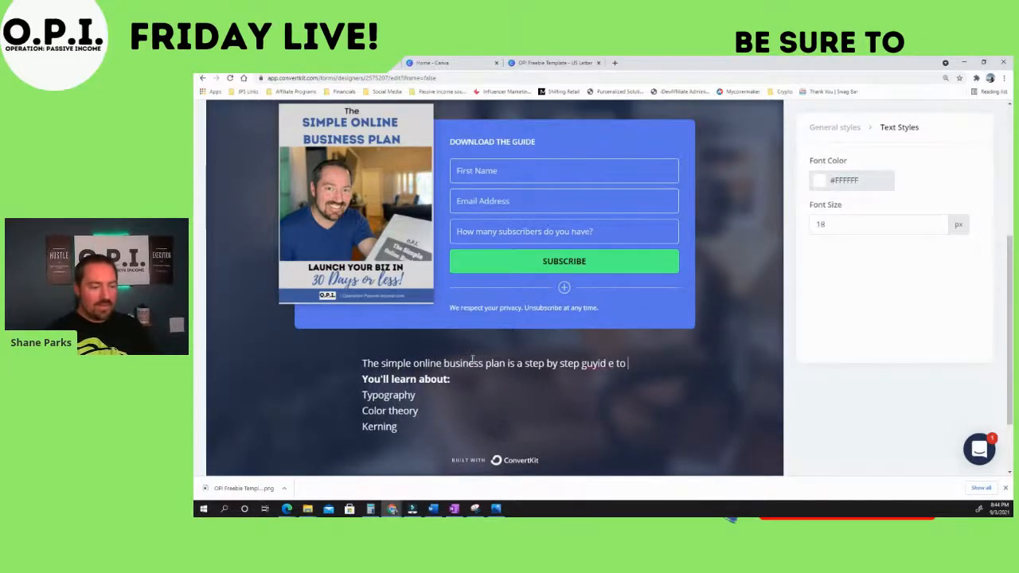
type(" help you launc")
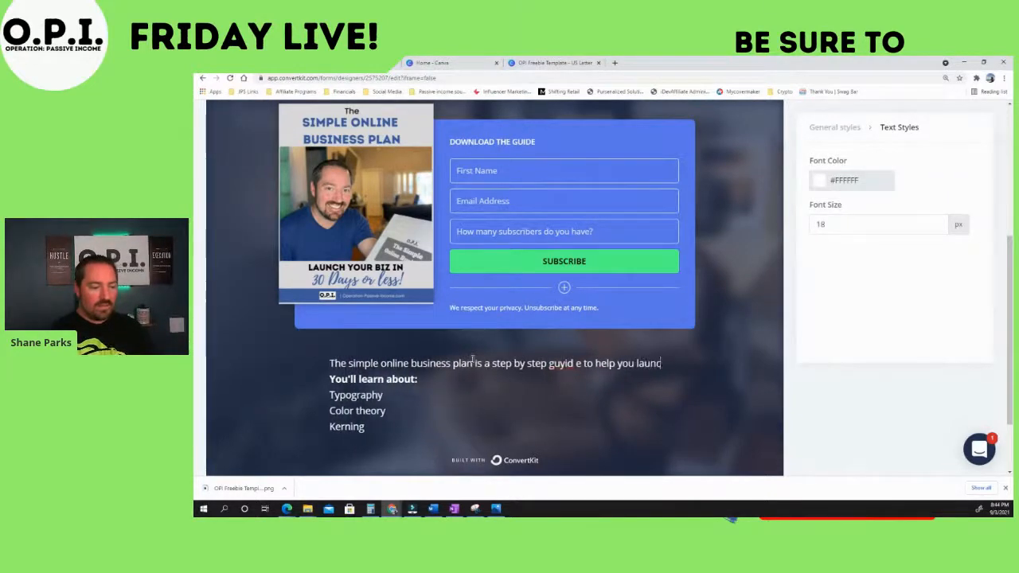
type("h you biz")
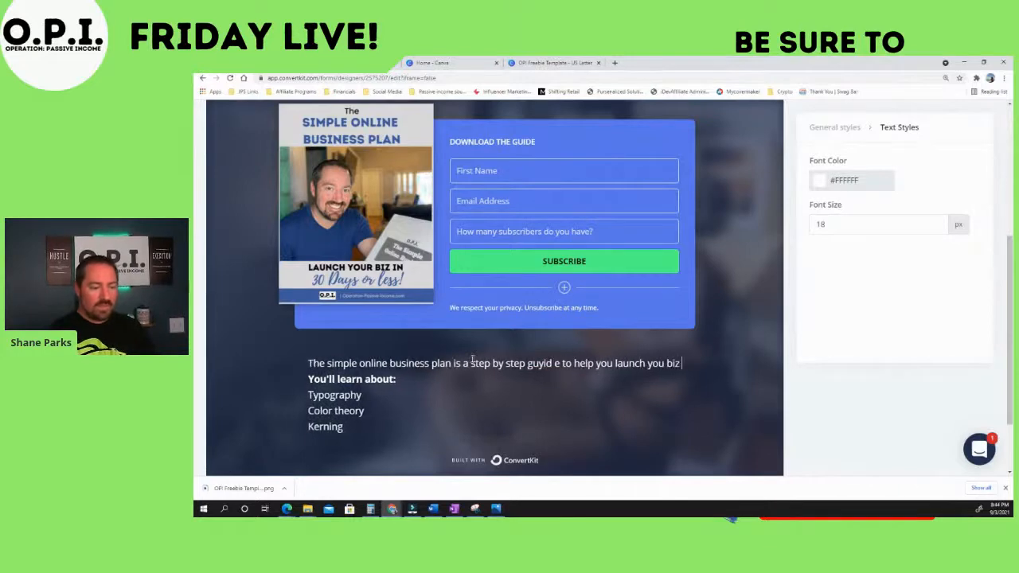
type(" in less than ")
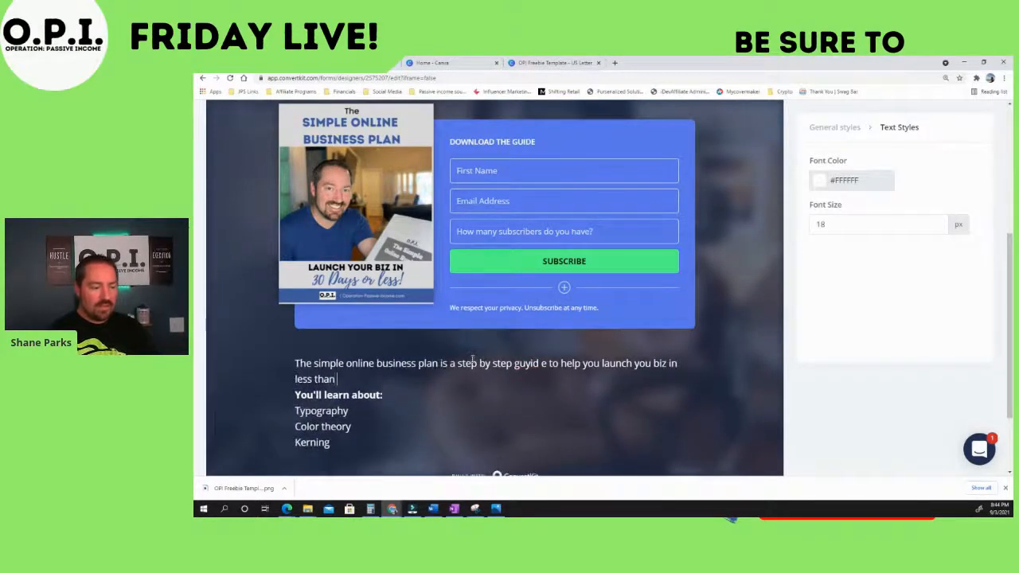
type("30 days !")
key("Return")
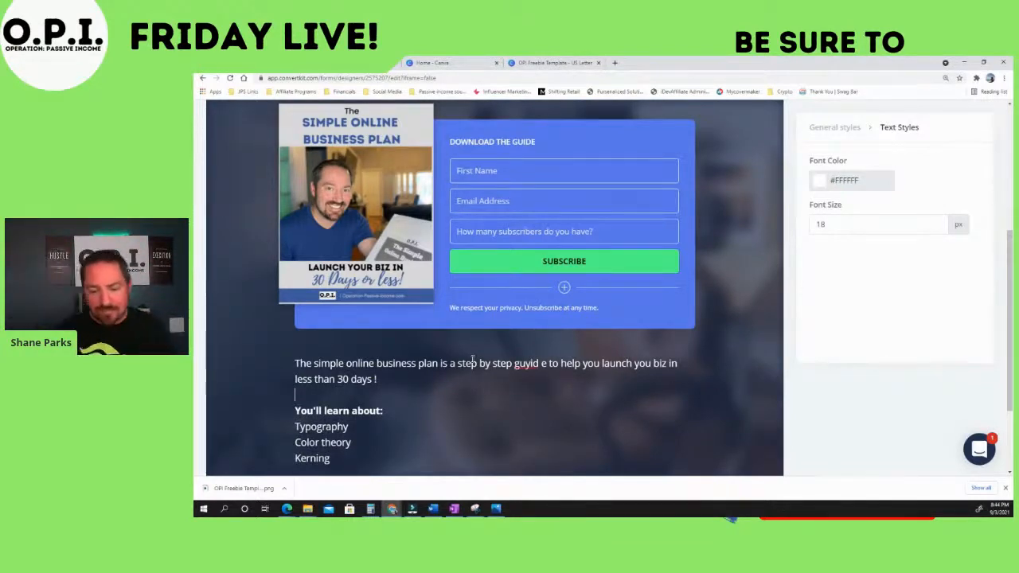
- Underline the "Color theory" and "Kerning" items in the "You'll learn about:" list
scroll(318, 374, "down", 1)
left_click_drag(335, 373, 296, 350)
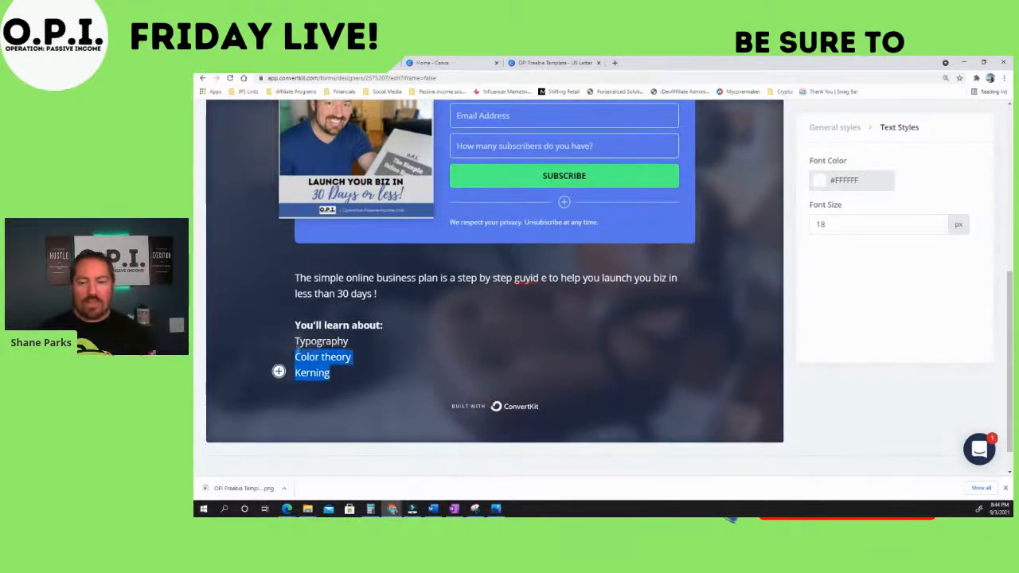
left_click(460, 325)
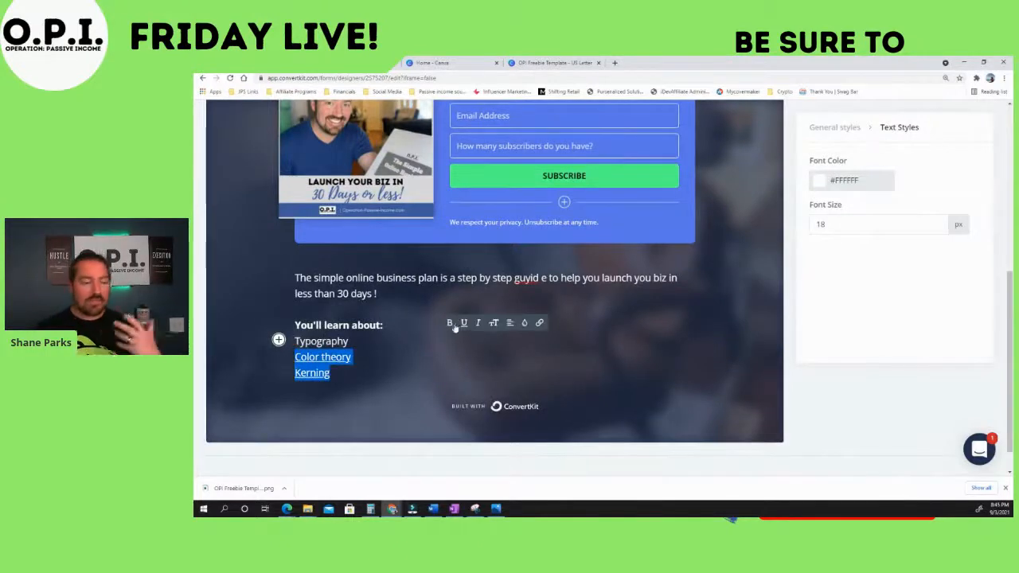
scroll(577, 324, "up", 5)
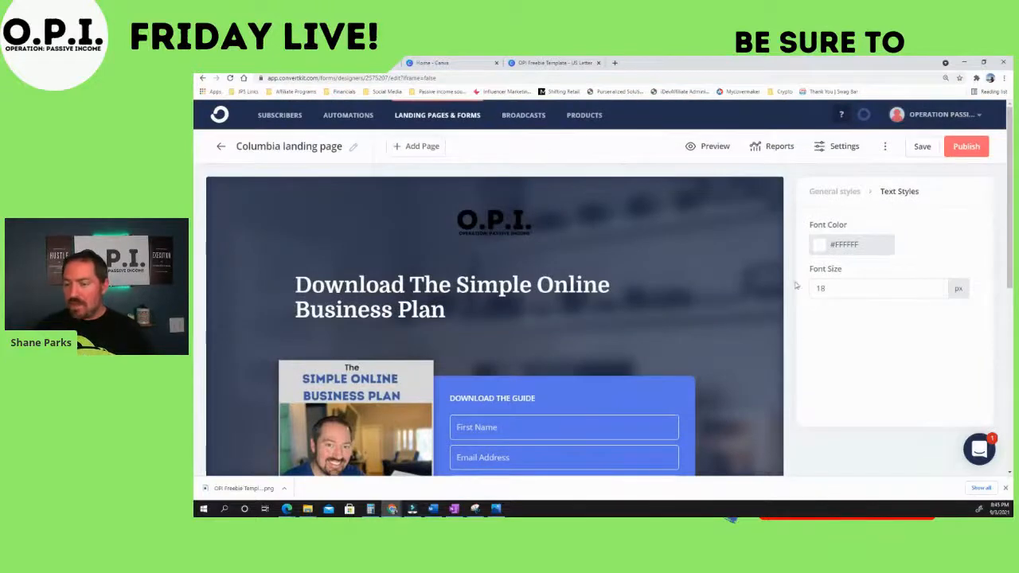
left_click(690, 284)
scroll(694, 276, "down", 8)
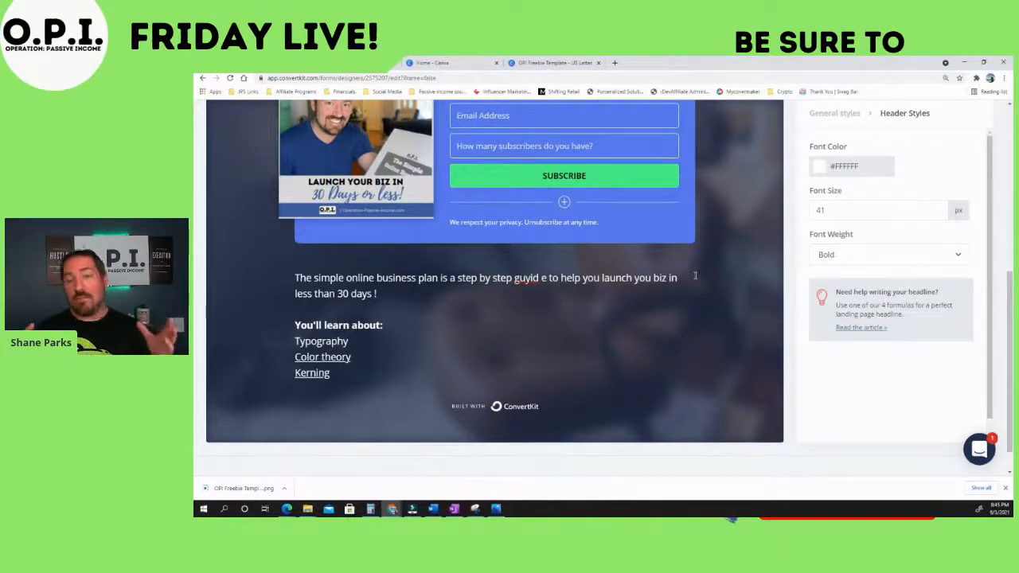
scroll(694, 276, "up", 10)
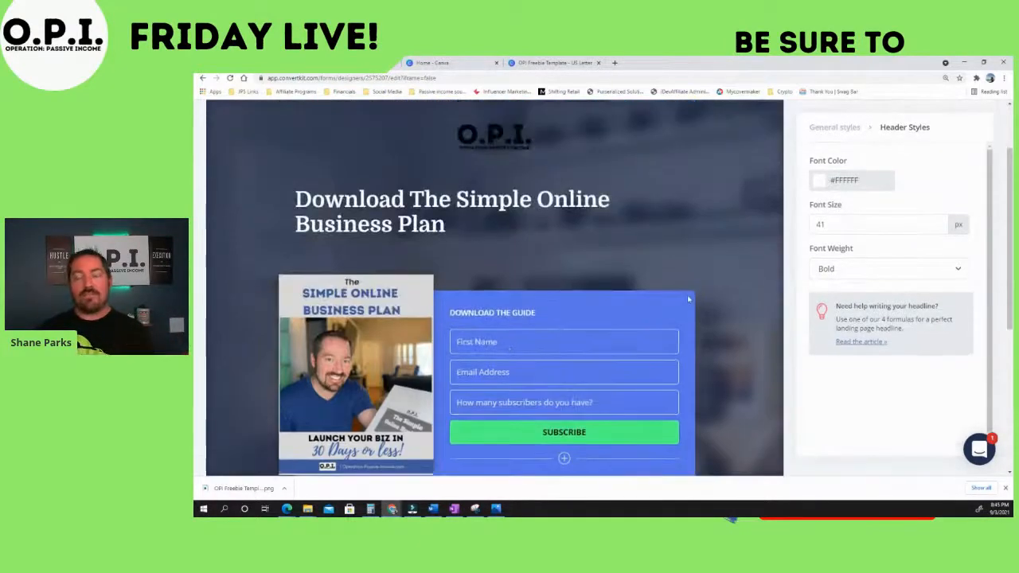
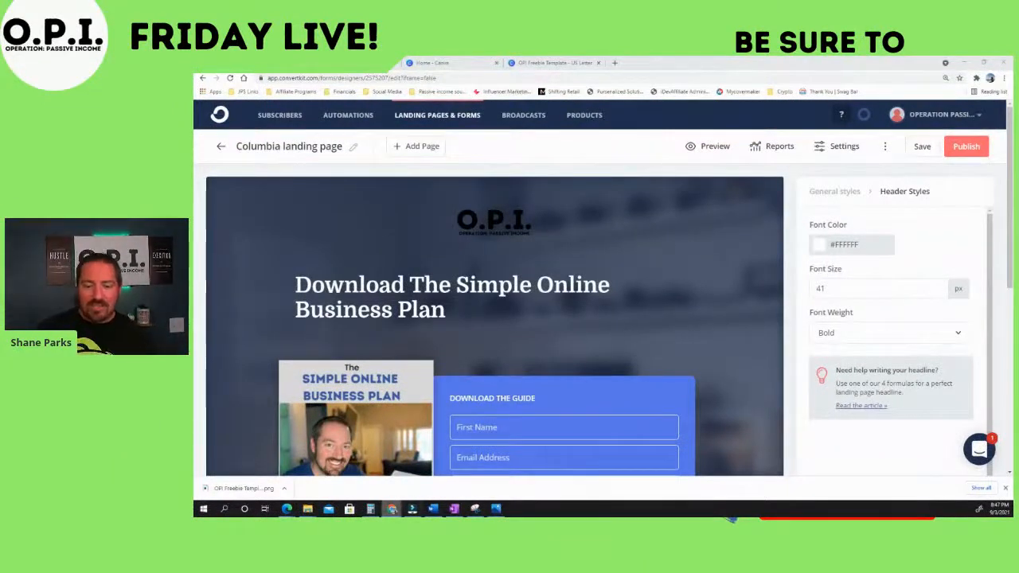
- Switch to the OPI Email Launch Checklist PDF in Edge and look through its cover, checklist items and closing sharing page
left_click(393, 513)
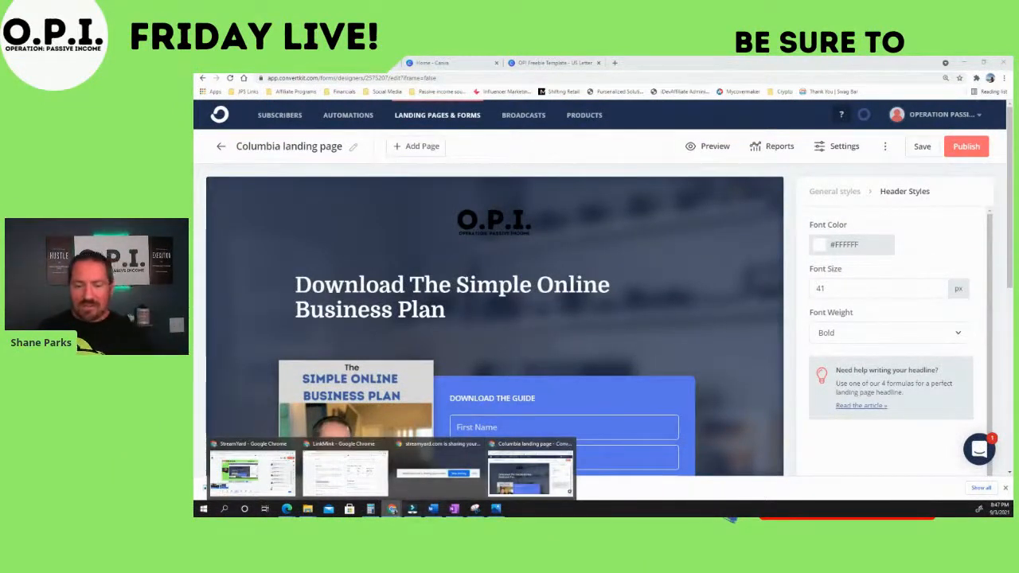
mouse_move(287, 509)
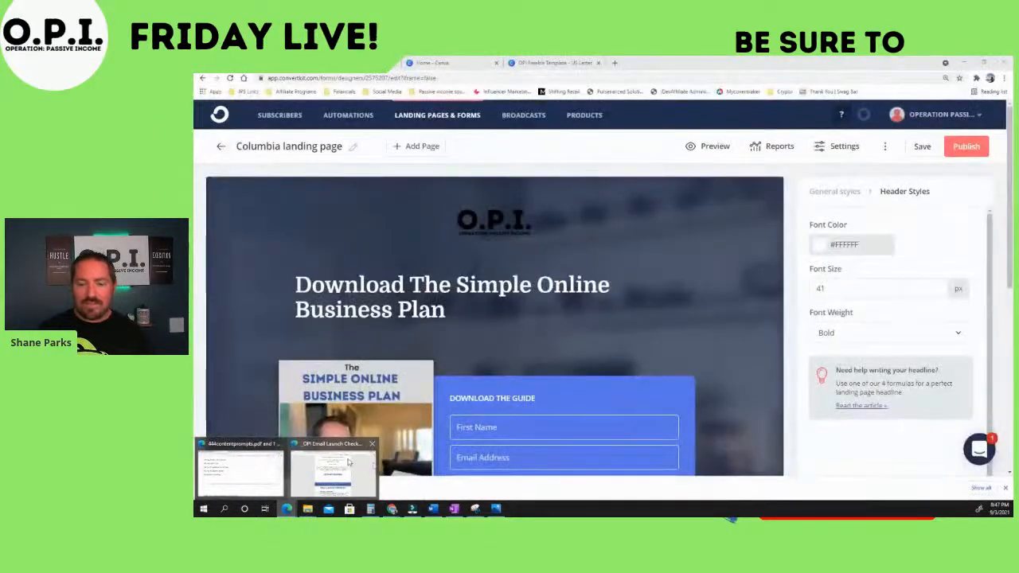
left_click(332, 473)
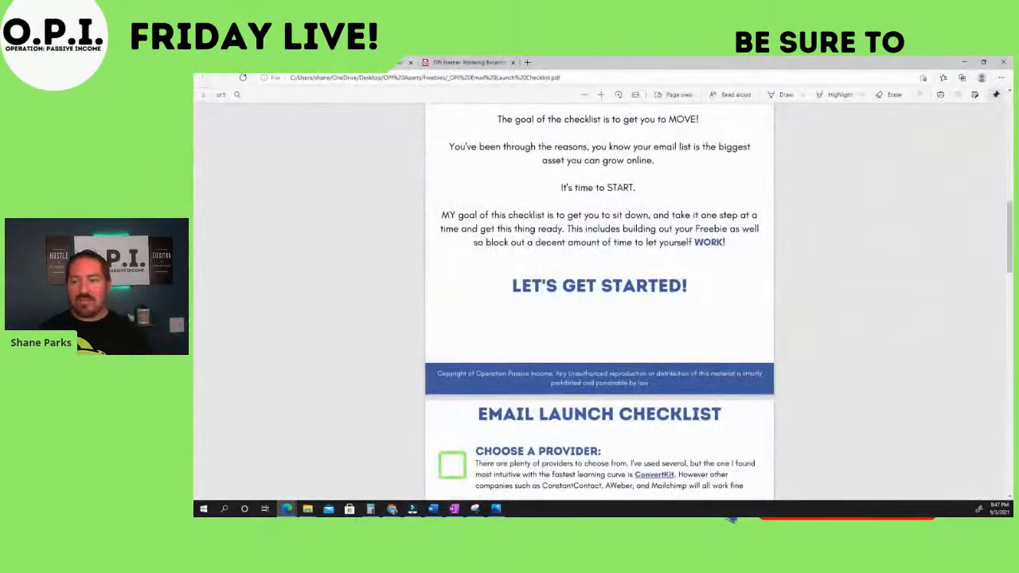
scroll(619, 334, "up", 8)
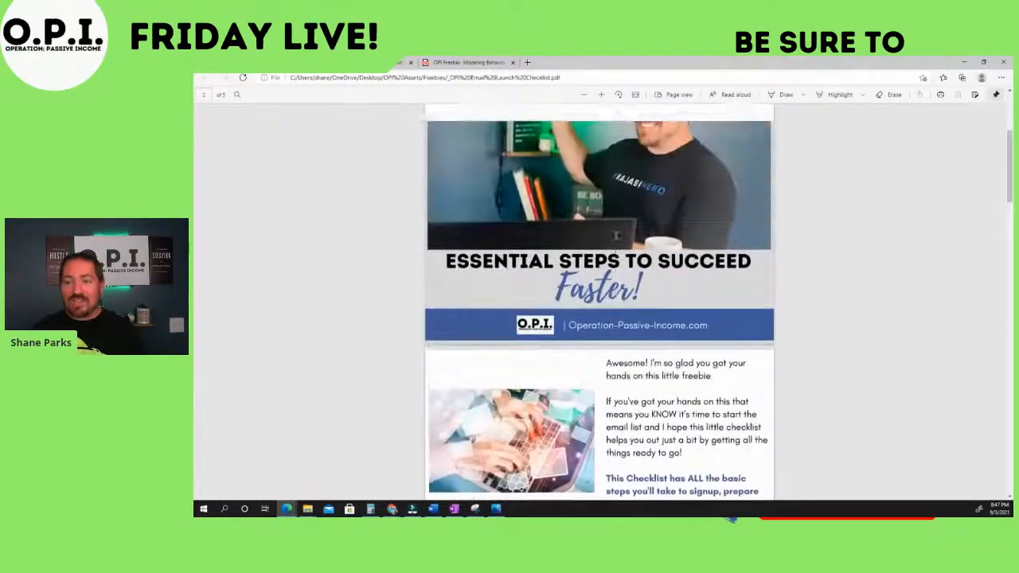
scroll(600, 211, "down", 10)
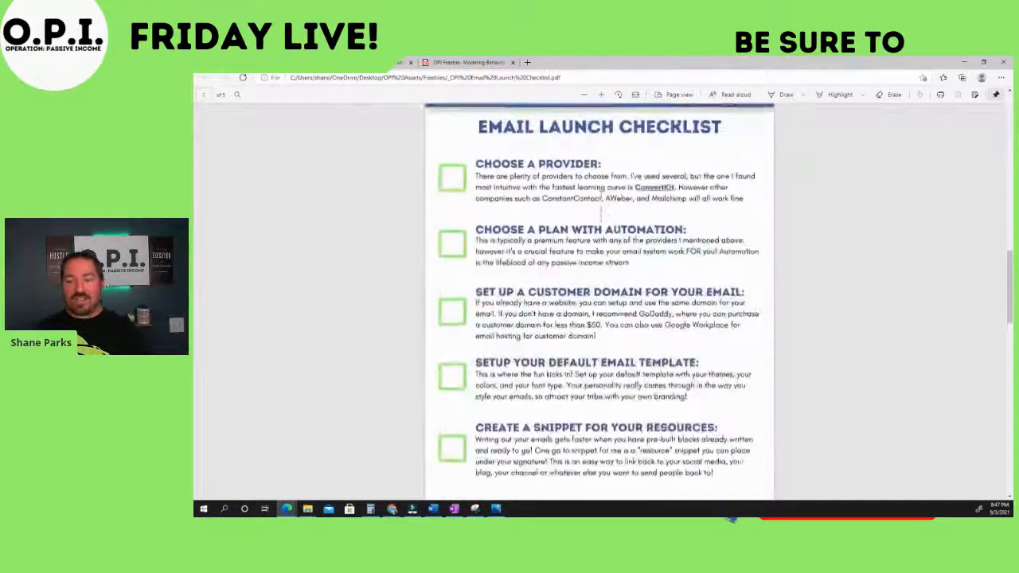
scroll(600, 211, "down", 10)
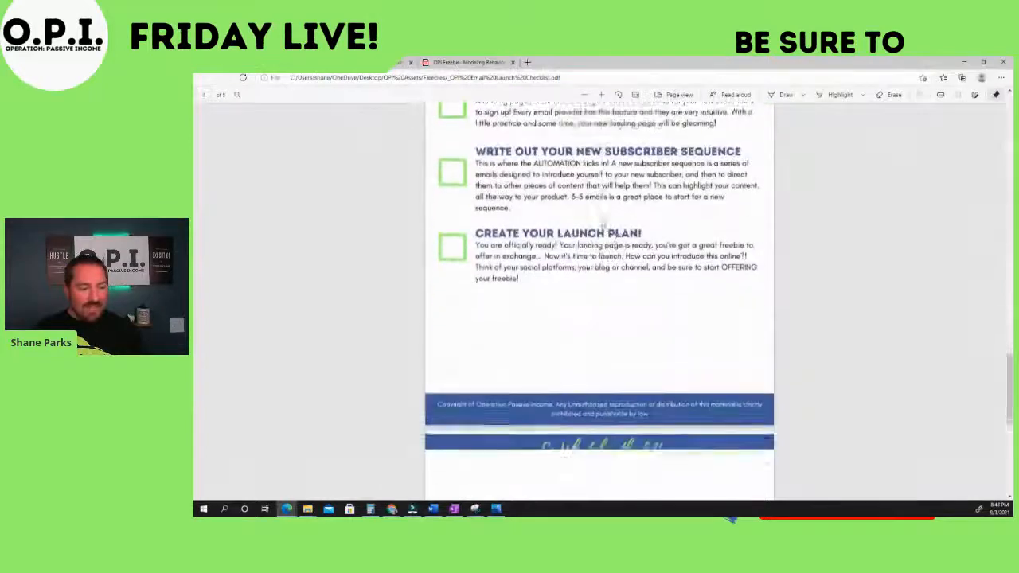
scroll(601, 217, "down", 3)
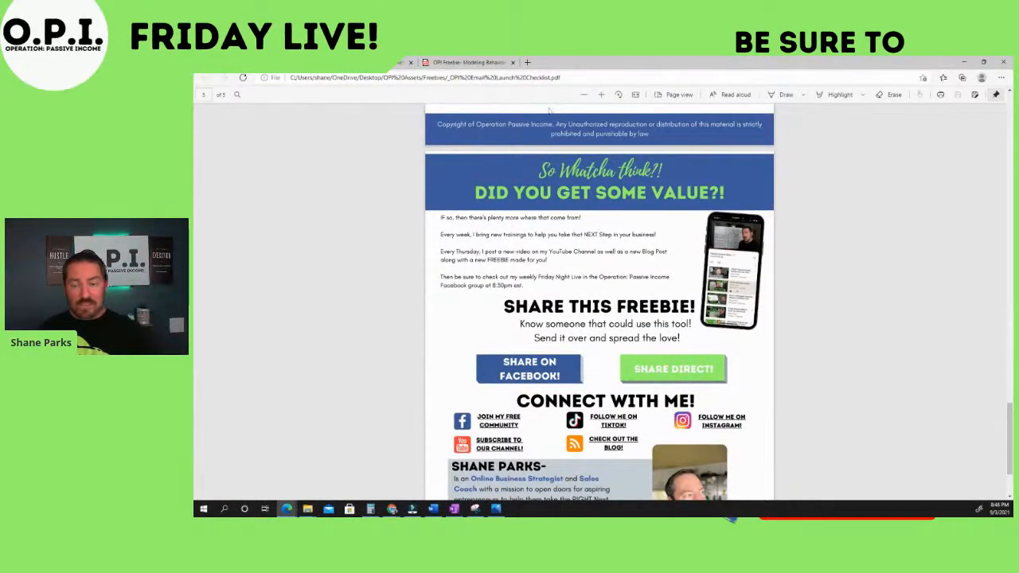
- Switch to the 4 Pillars Of Marketing freebie PDF and look back through its pages from Email Marketing to the cover
left_click(409, 62)
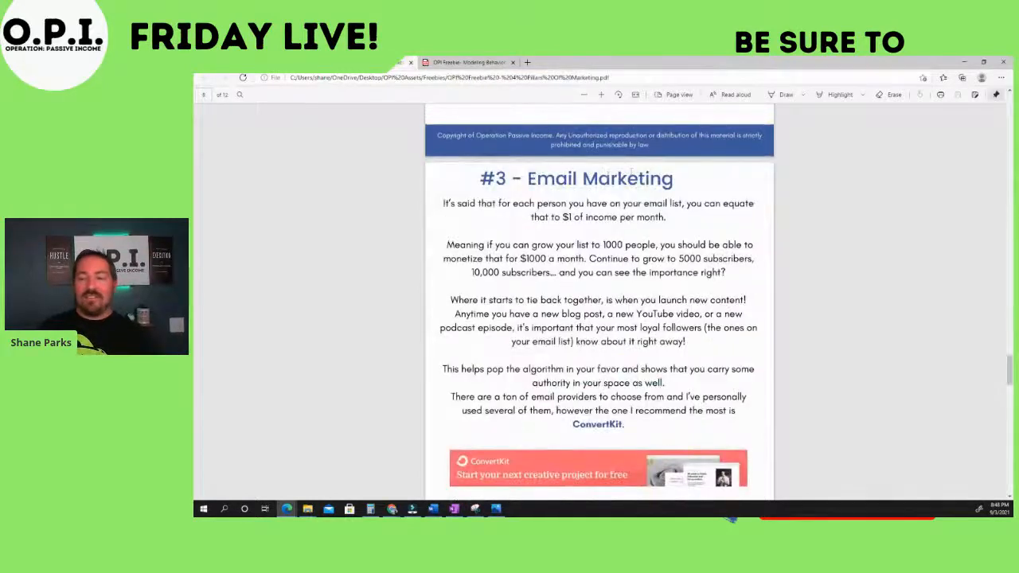
scroll(634, 172, "up", 10)
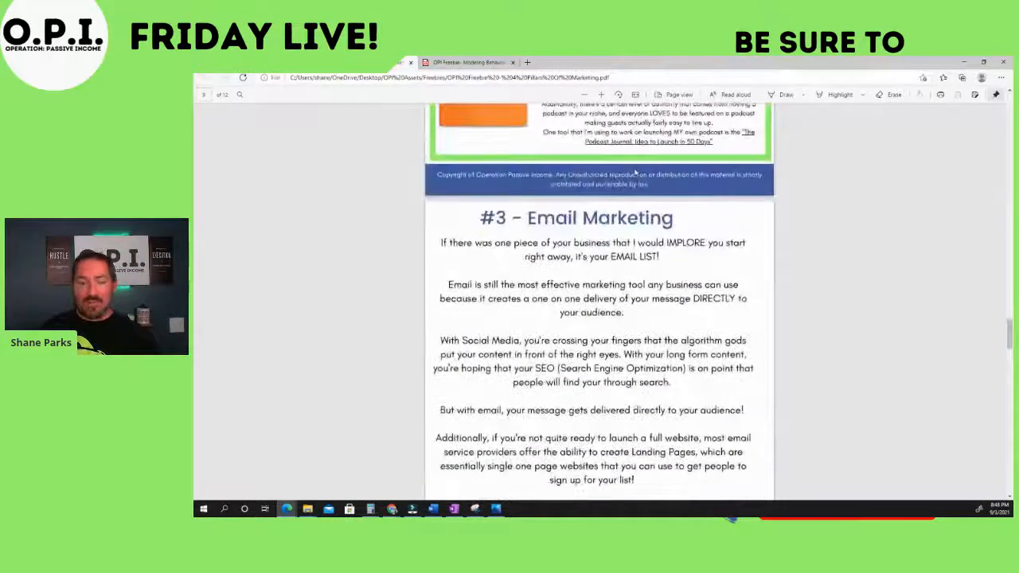
scroll(634, 172, "up", 15)
scroll(634, 171, "up", 8)
scroll(634, 172, "up", 12)
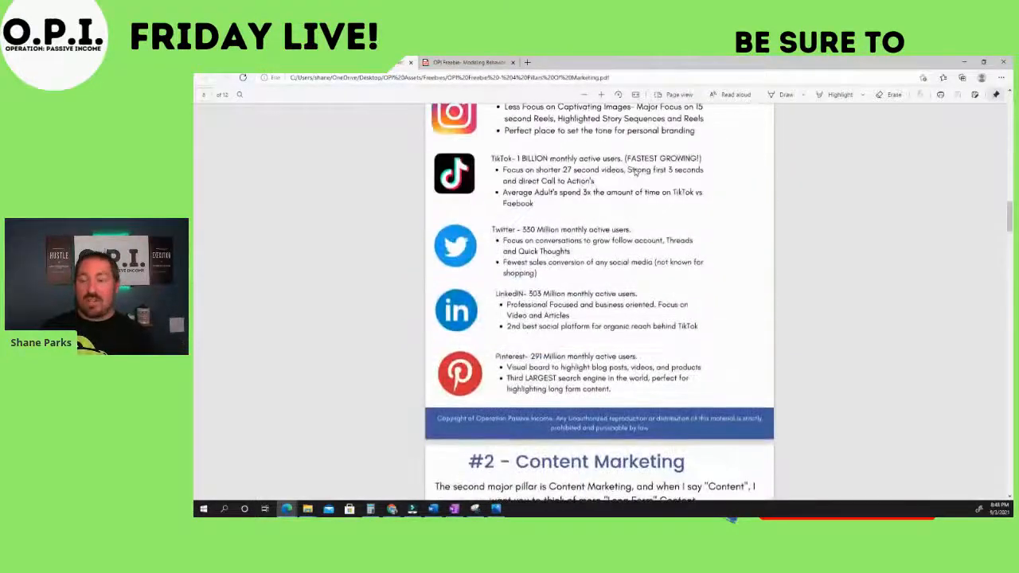
scroll(634, 172, "up", 10)
scroll(634, 172, "up", 6)
scroll(634, 172, "up", 10)
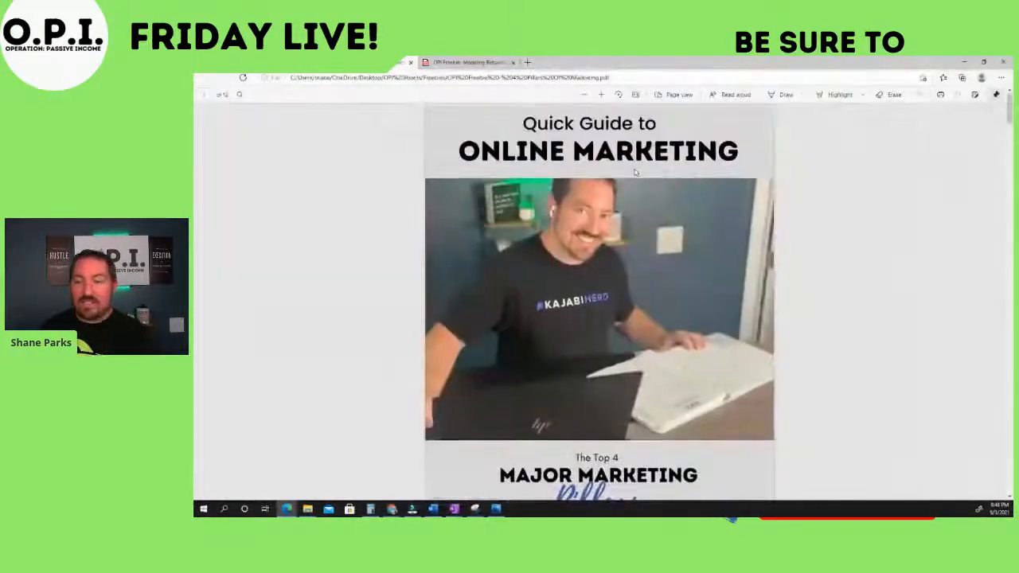
- Switch to the Modeling Behavior Workguide PDF and look back through its worksheets to the cover
left_click(462, 63)
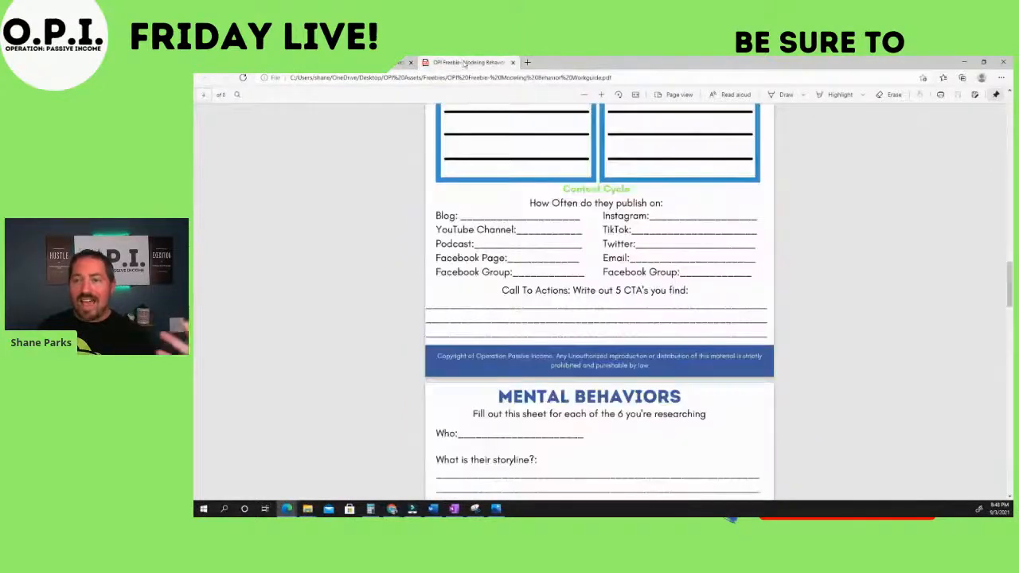
scroll(616, 320, "down", 10)
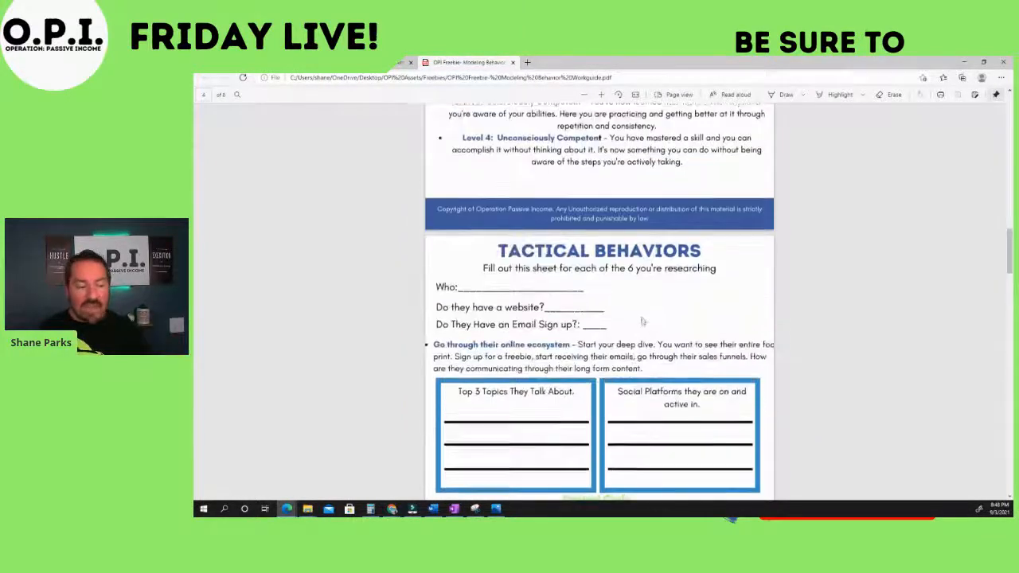
scroll(643, 325, "up", 2)
scroll(642, 324, "up", 5)
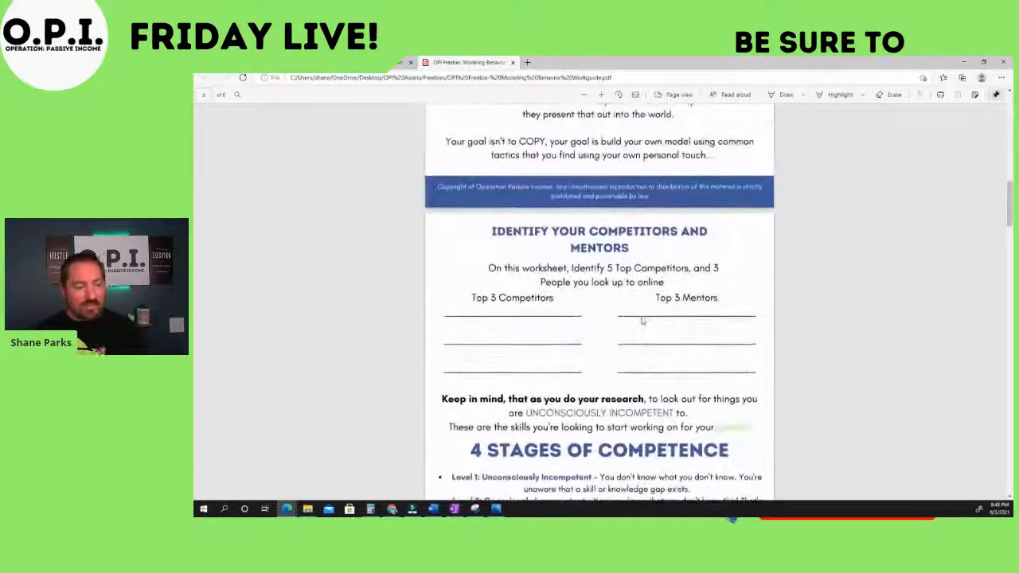
scroll(642, 320, "up", 6)
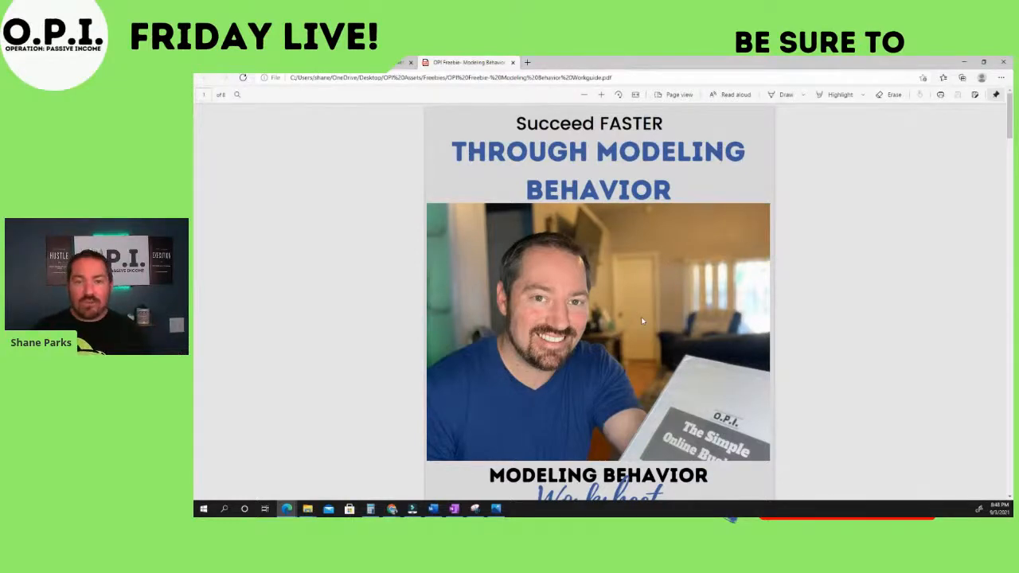
- Return to the ConvertKit landing page and set its success message to "Success! Your Free Guide is waiting for you in your inbox!"
left_click(964, 62)
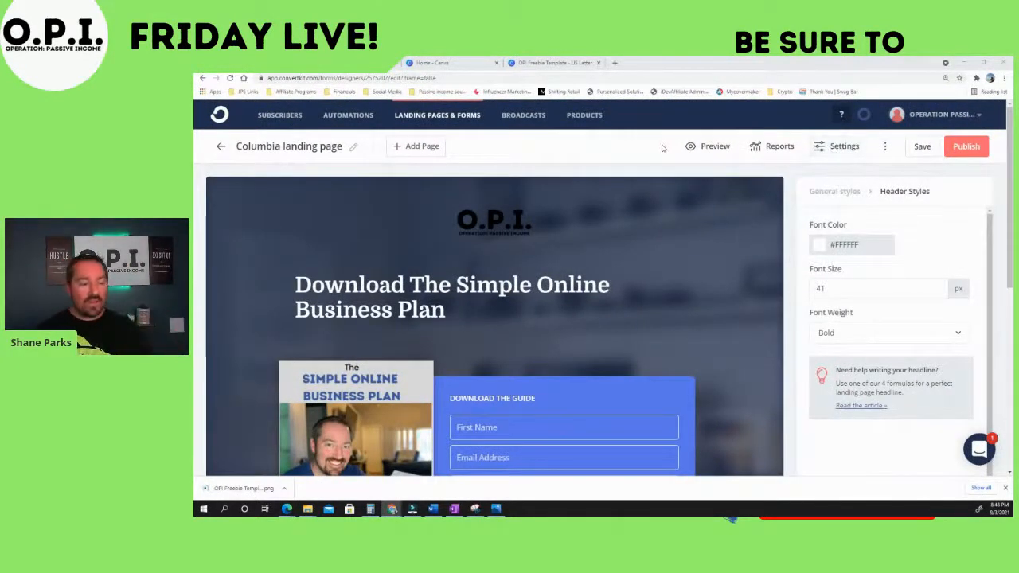
left_click(840, 149)
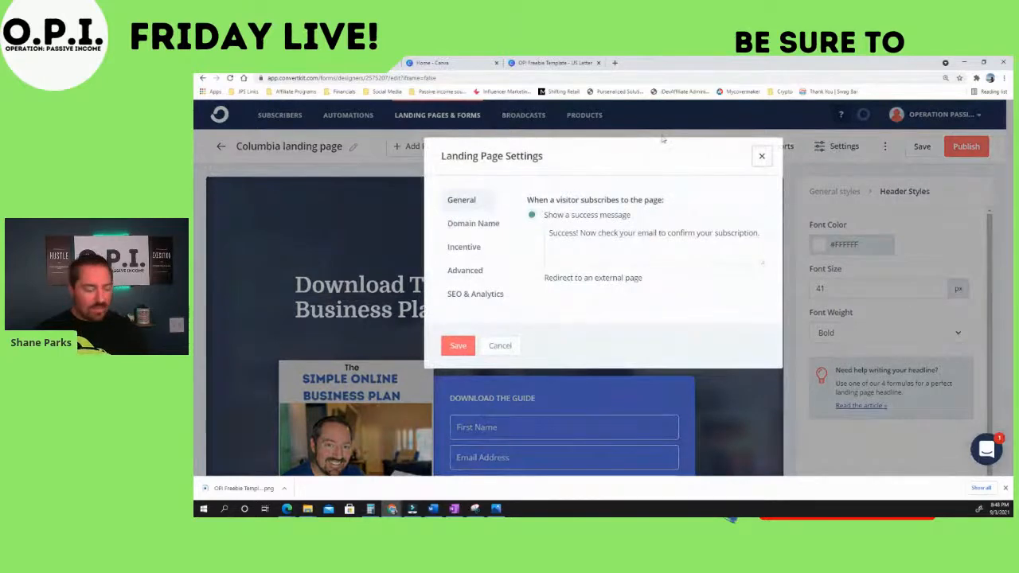
key("ctrl+plus")
key("ctrl+plus")
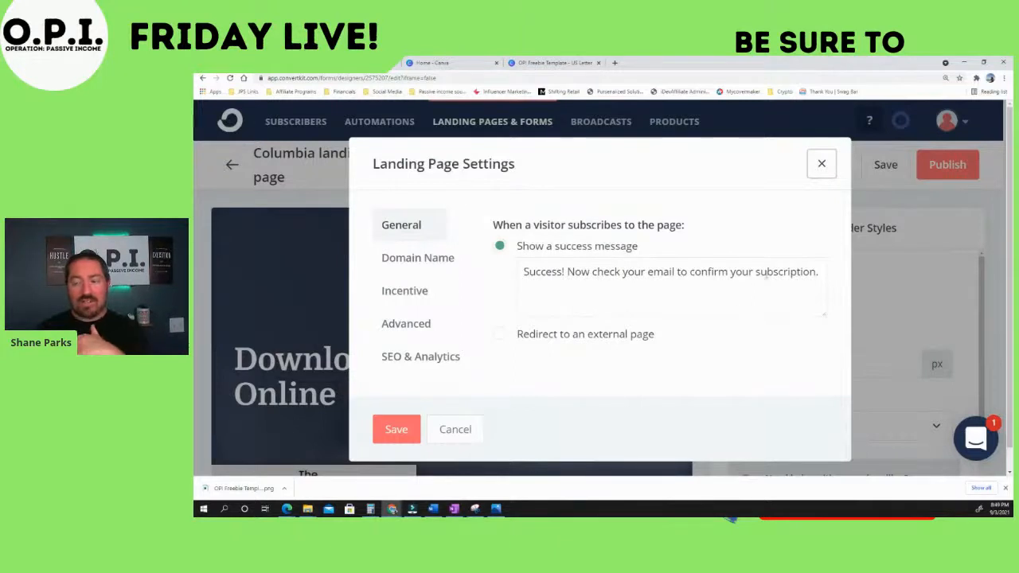
left_click_drag(817, 271, 567, 271)
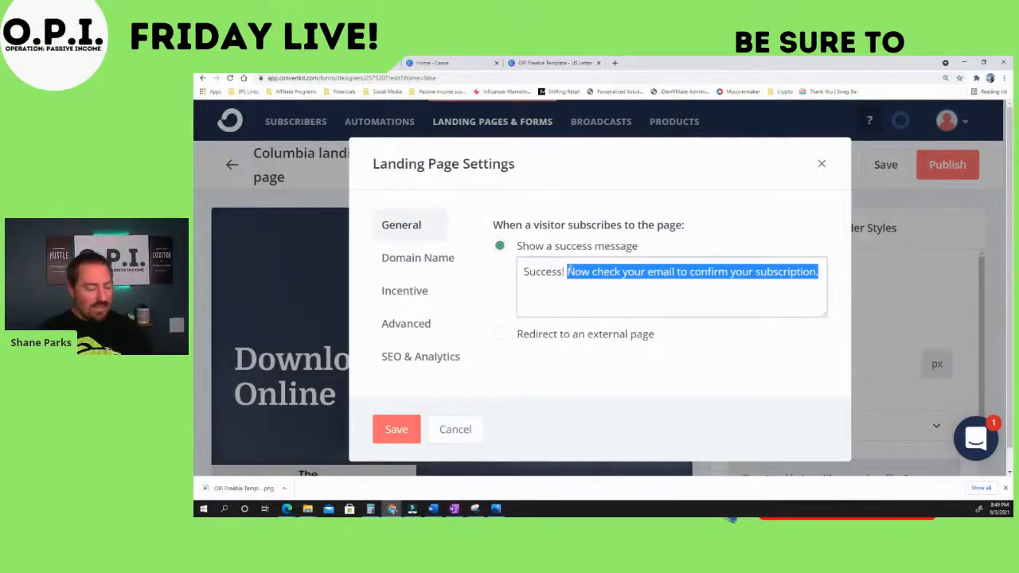
type("Your Free G")
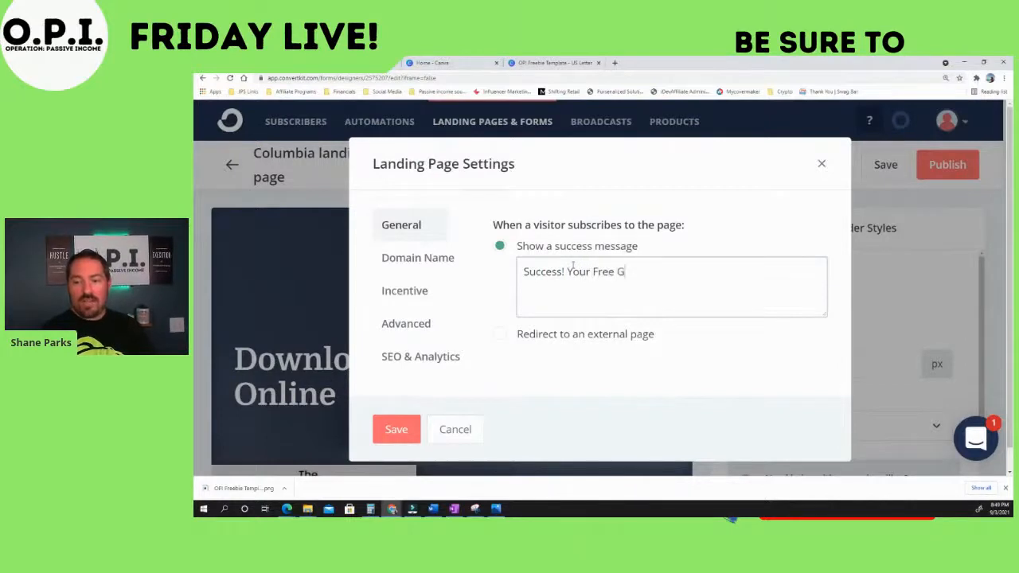
type("uide is waiting for you in your inbox!")
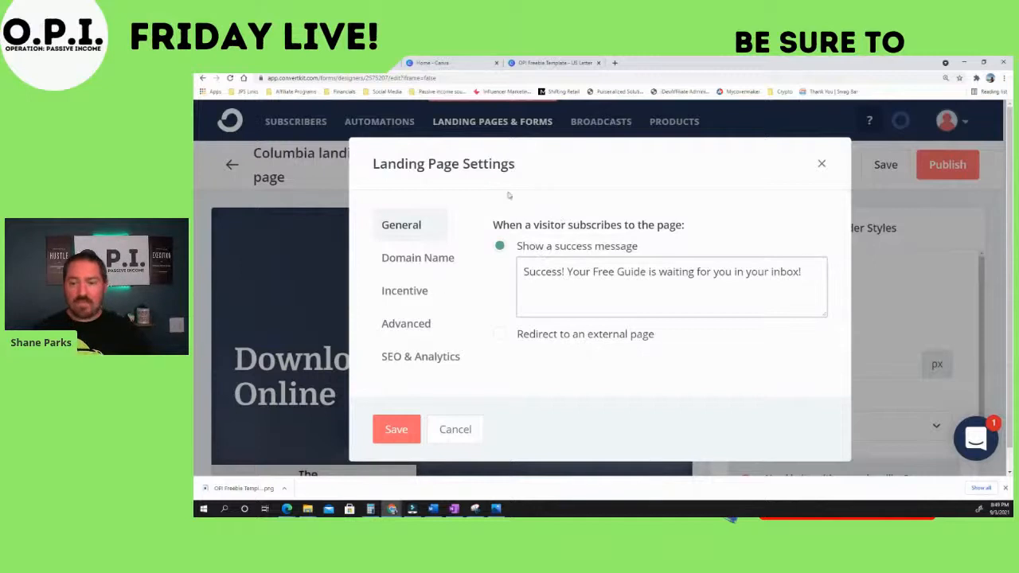
- Add the page URL "Onlineplan" on the thoughtful-producer-830.ck.page domain in the landing page's domain settings
left_click(421, 261)
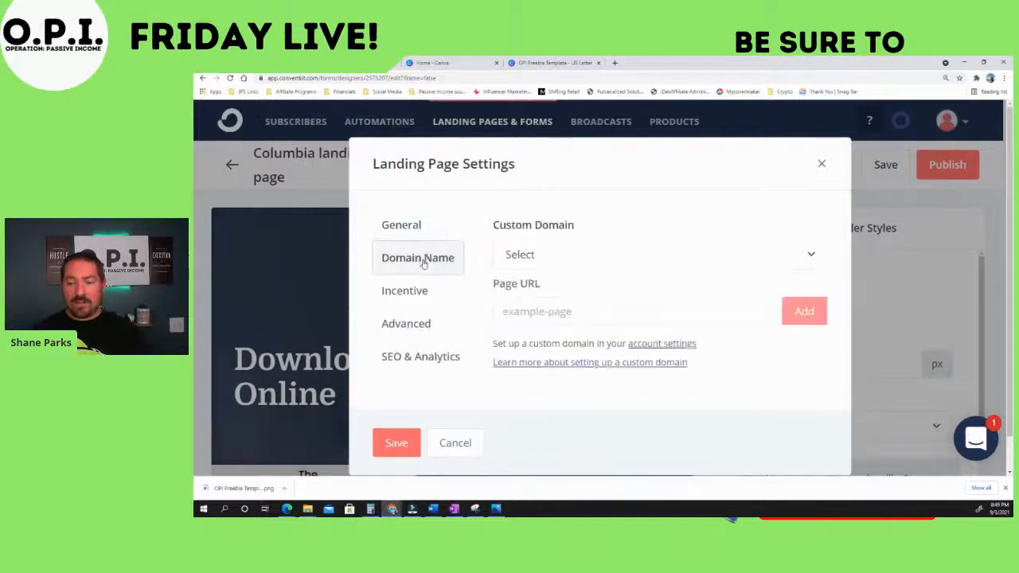
left_click(685, 254)
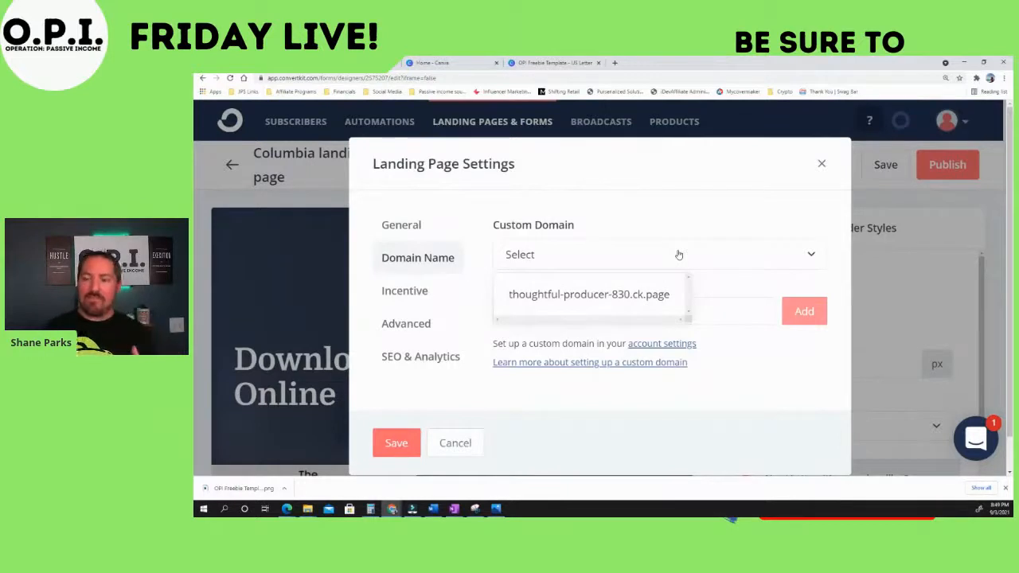
left_click(643, 295)
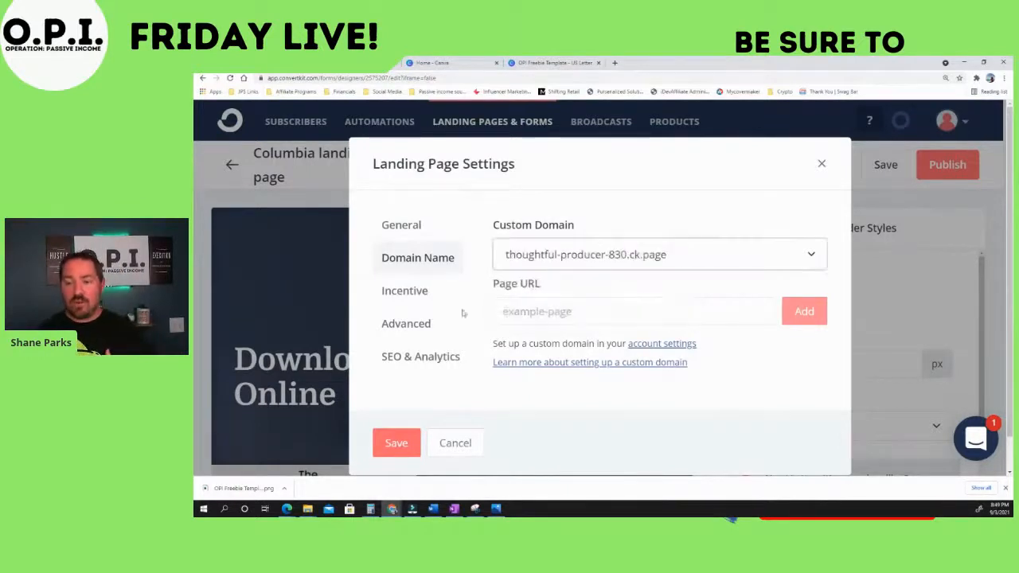
left_click(556, 313)
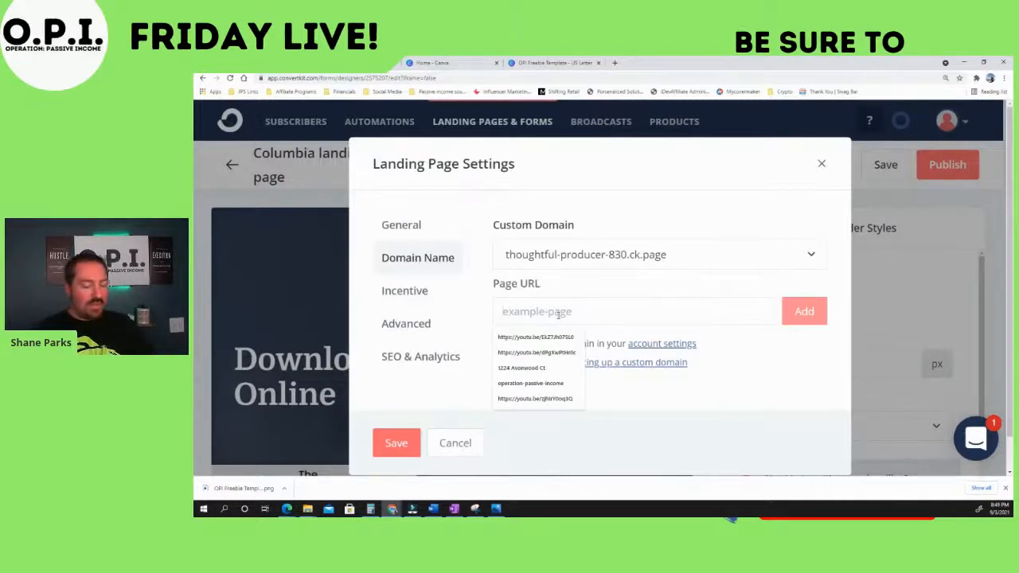
type("Onlineplan")
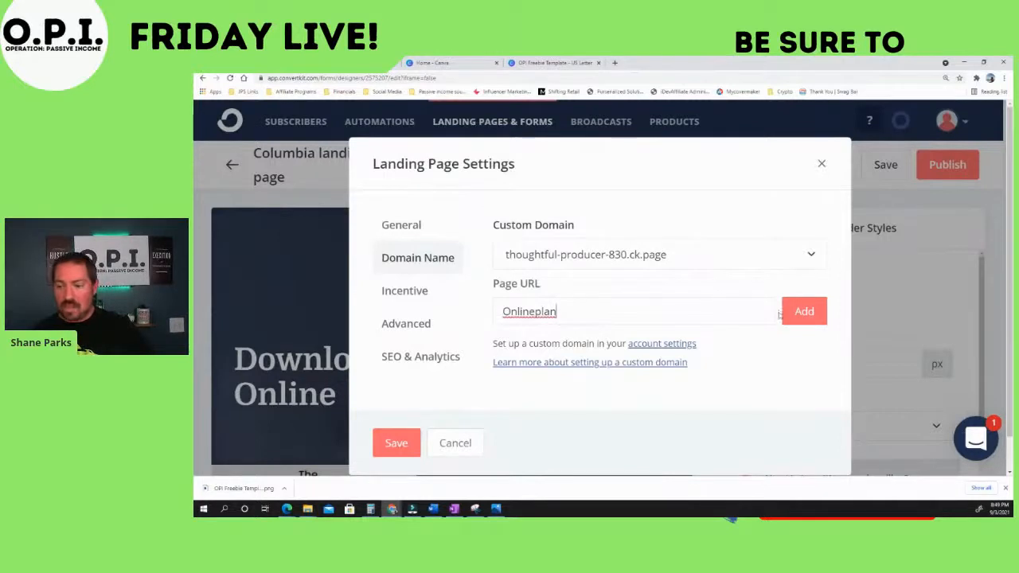
left_click(804, 311)
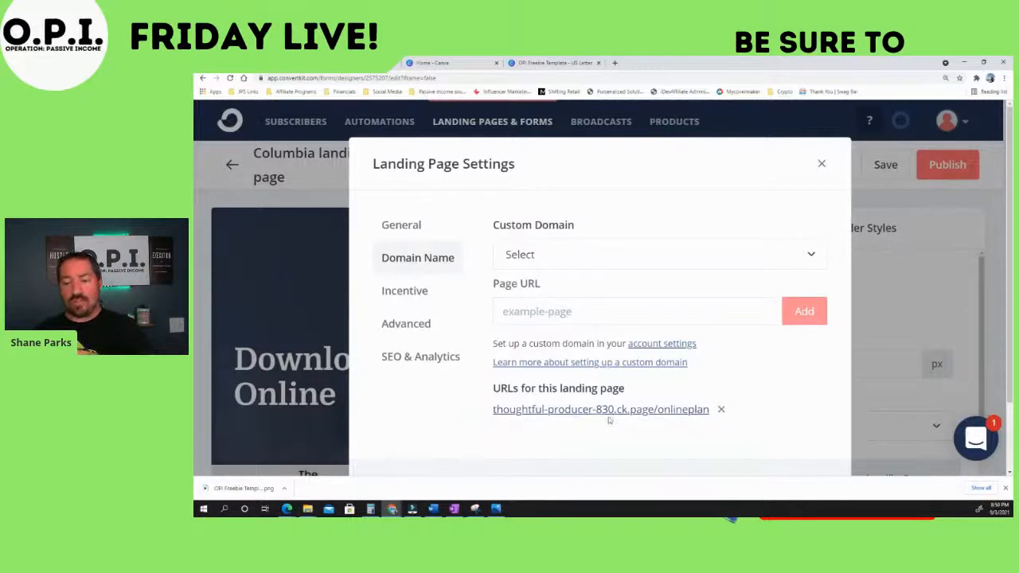
- Set the post-confirmation incentive to download the OPI Email Launch Checklist from the OPI Assets Freebies folder, and open the incentive email's contents
left_click(407, 295)
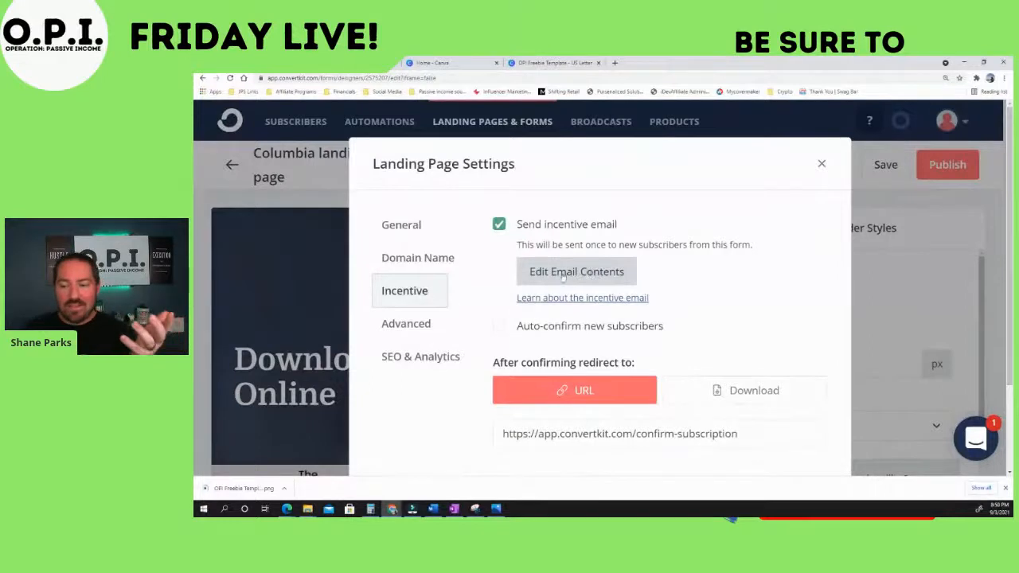
scroll(593, 270, "down", 1)
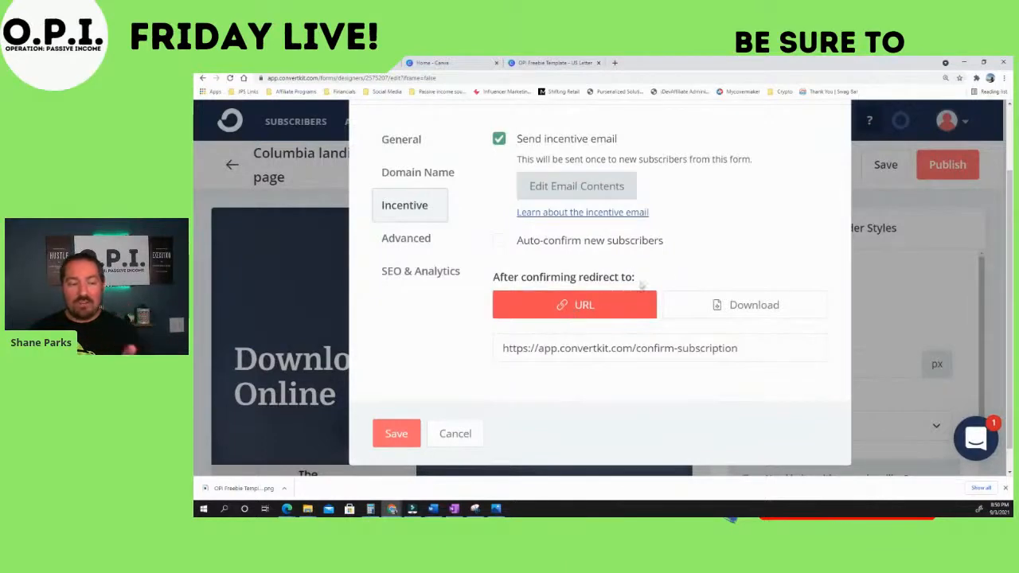
left_click(754, 312)
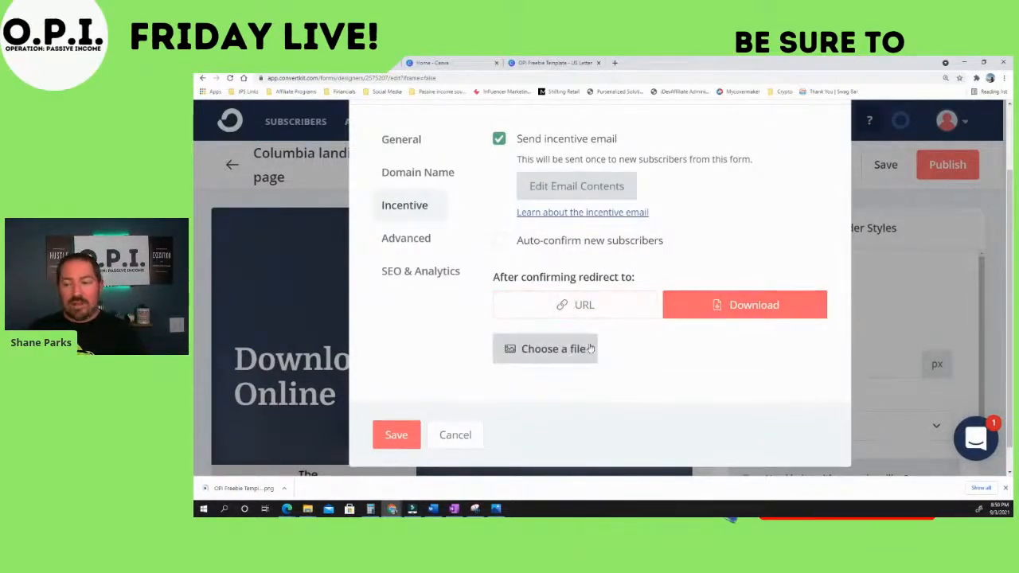
left_click(541, 344)
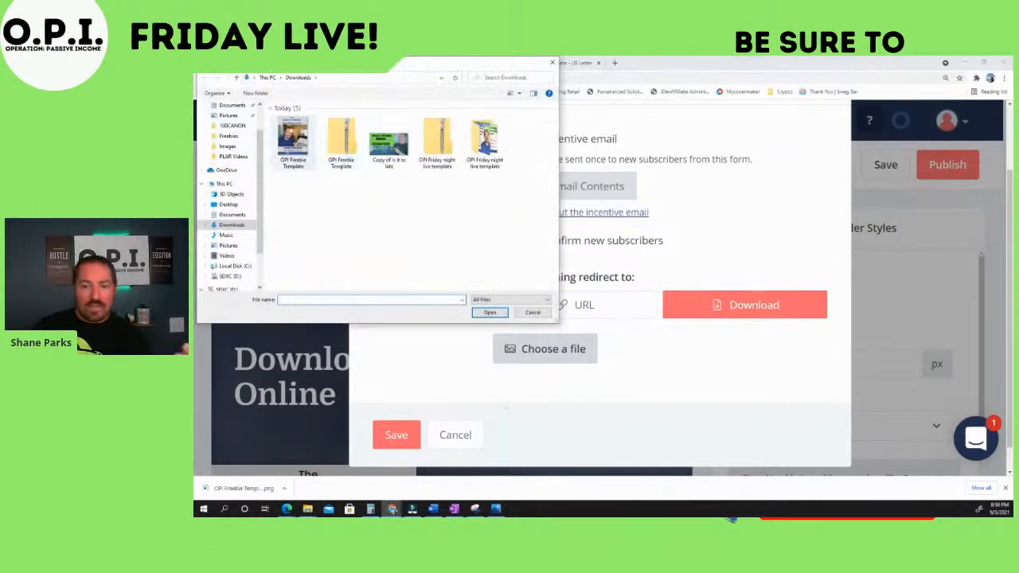
left_click(231, 204)
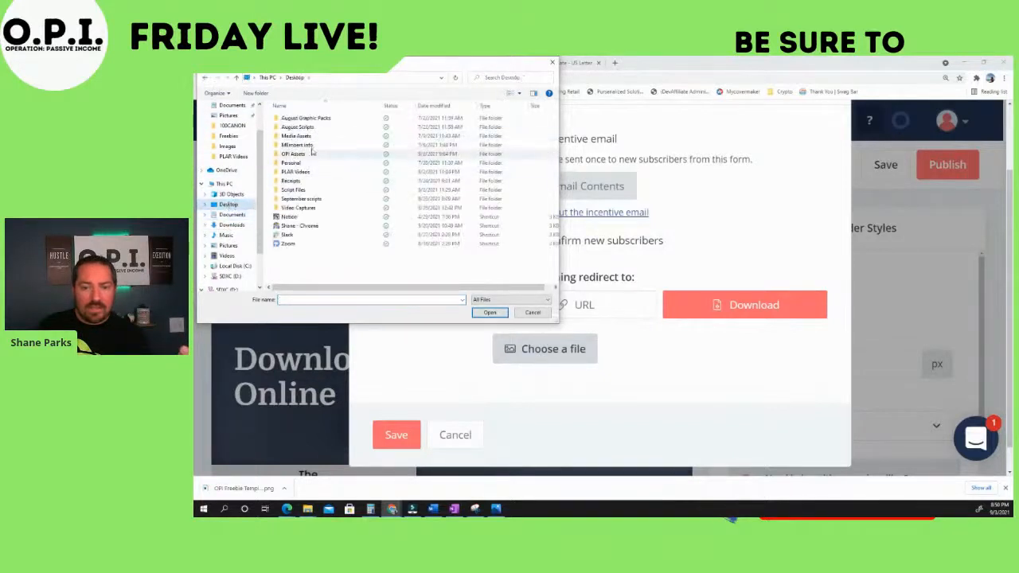
double_click(299, 154)
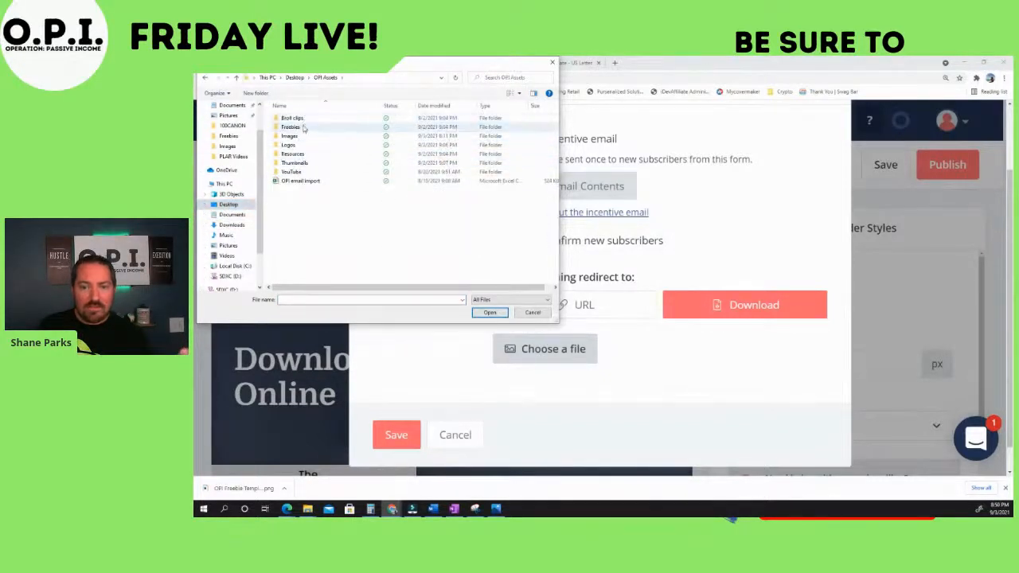
double_click(296, 127)
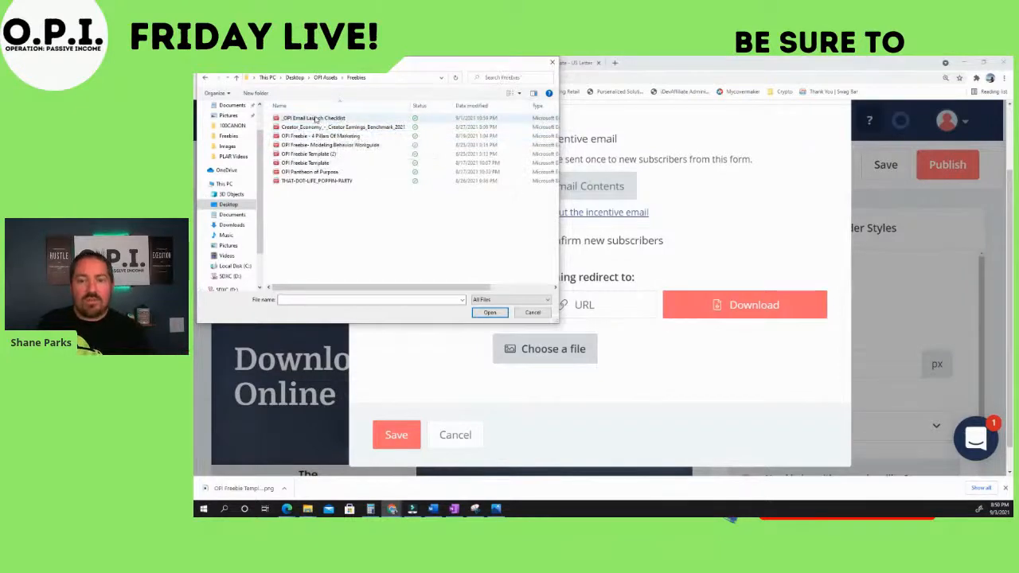
left_click(341, 117)
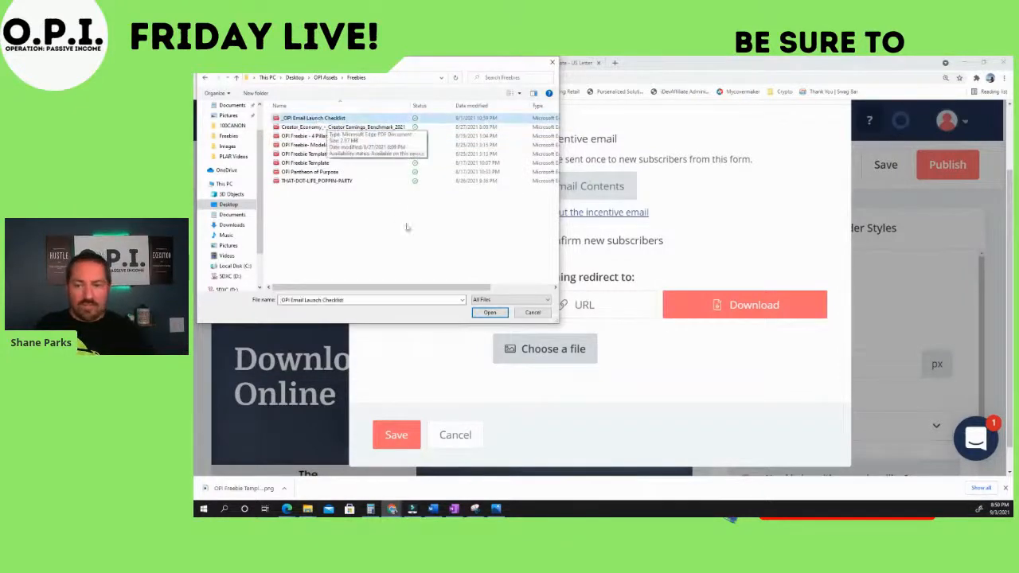
left_click(489, 313)
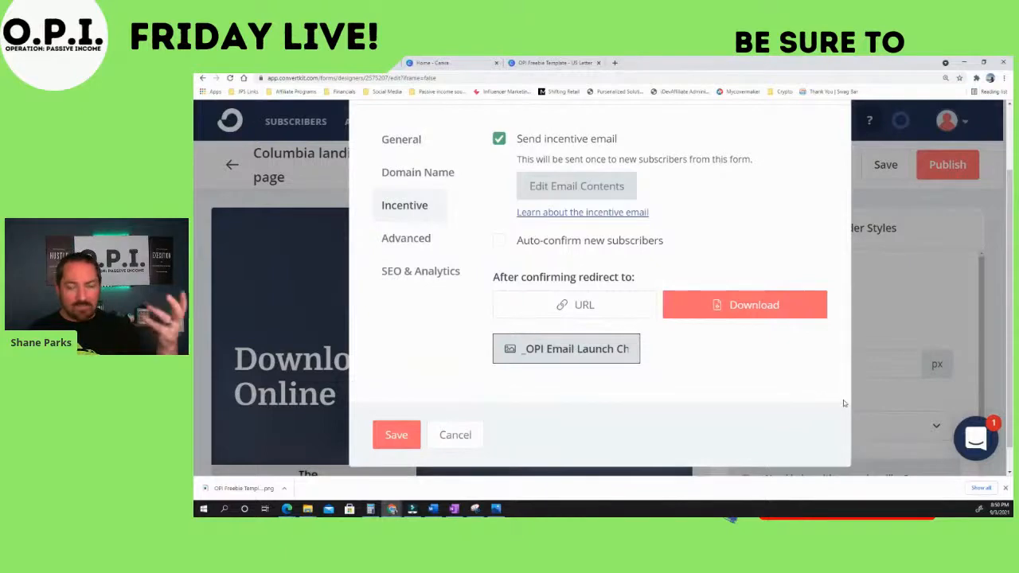
left_click(590, 189)
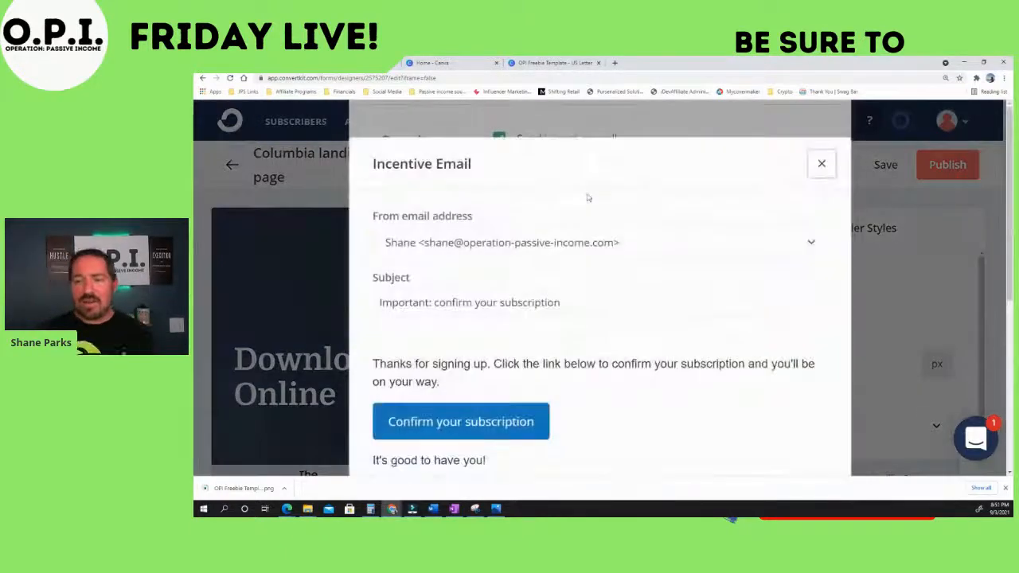
scroll(588, 206, "down", 1)
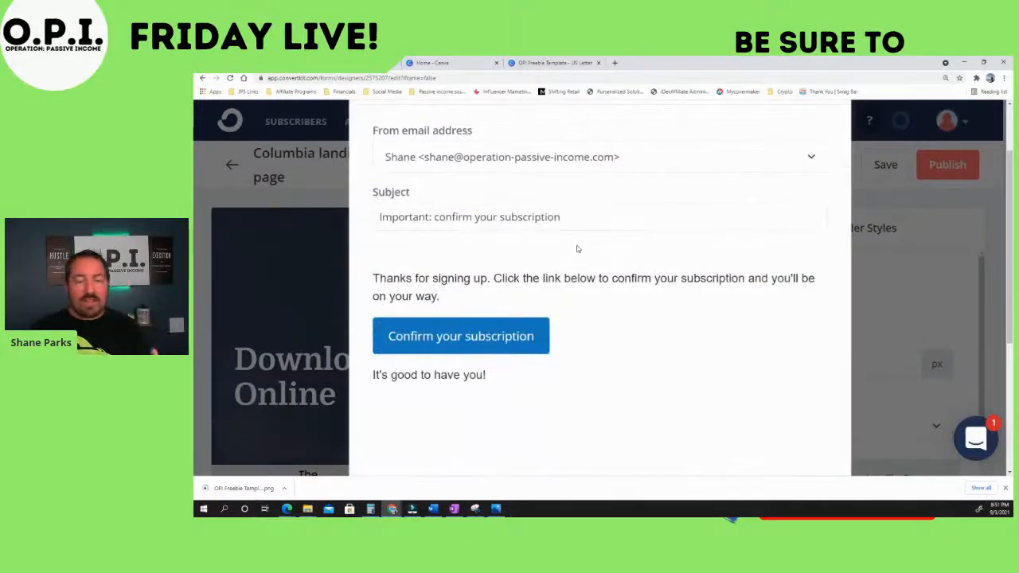
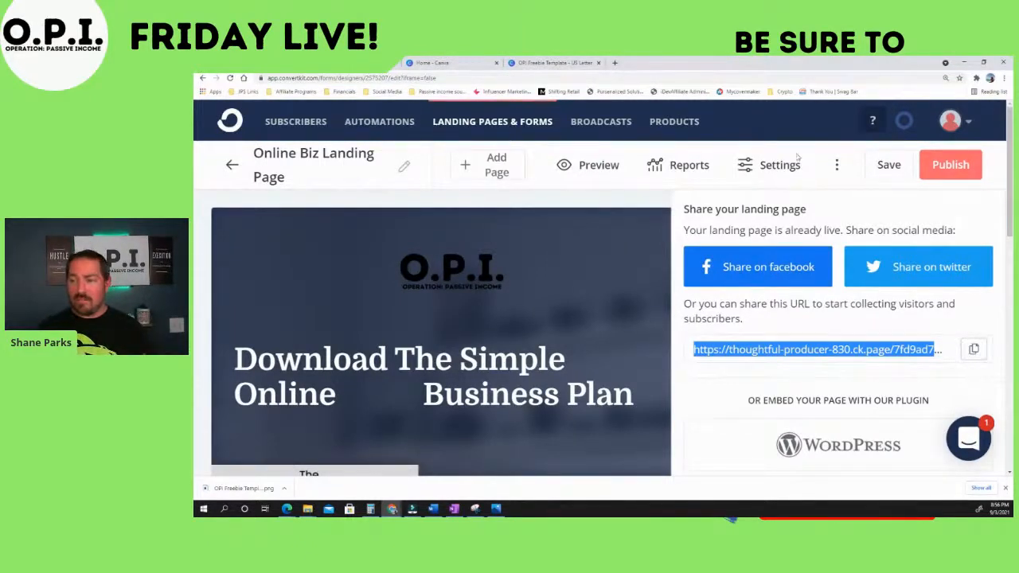
- Save the landing page and add the page URL "onlinebiz" on the thoughtful-producer-830.ck.page domain in its domain settings
left_click(891, 165)
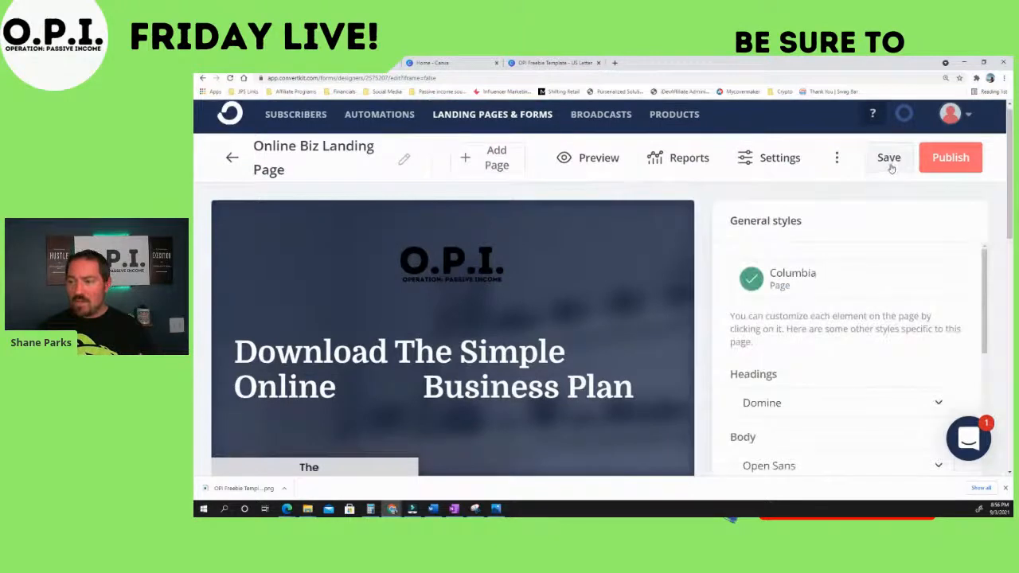
left_click(764, 159)
left_click(419, 257)
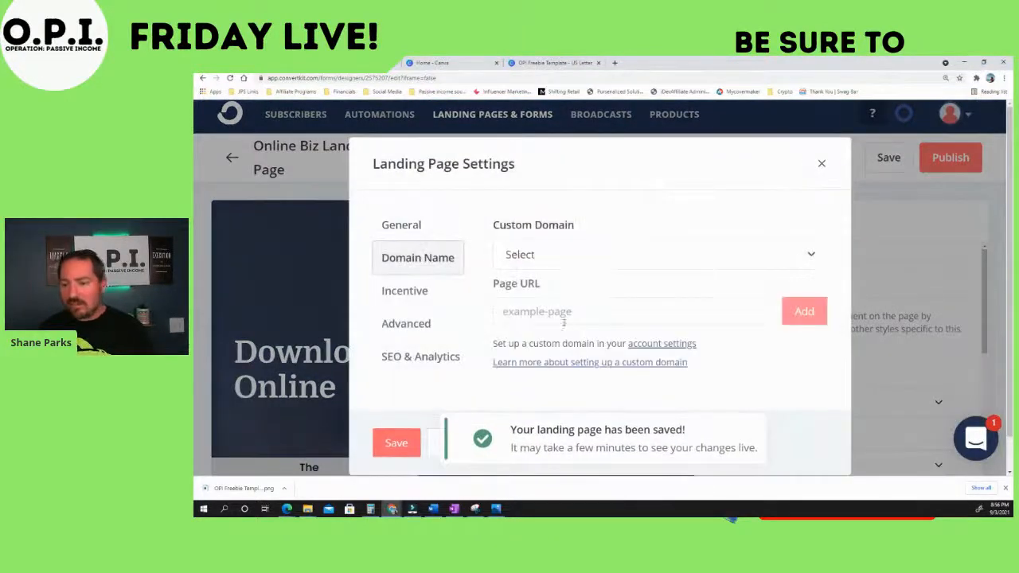
left_click(569, 310)
left_click(590, 255)
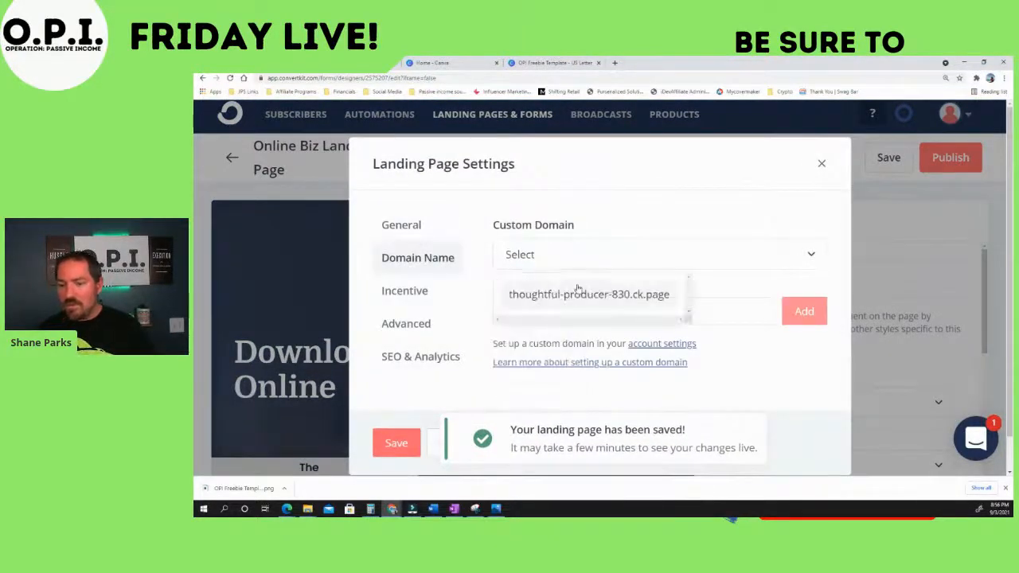
left_click(579, 289)
left_click(566, 309)
type("onlin")
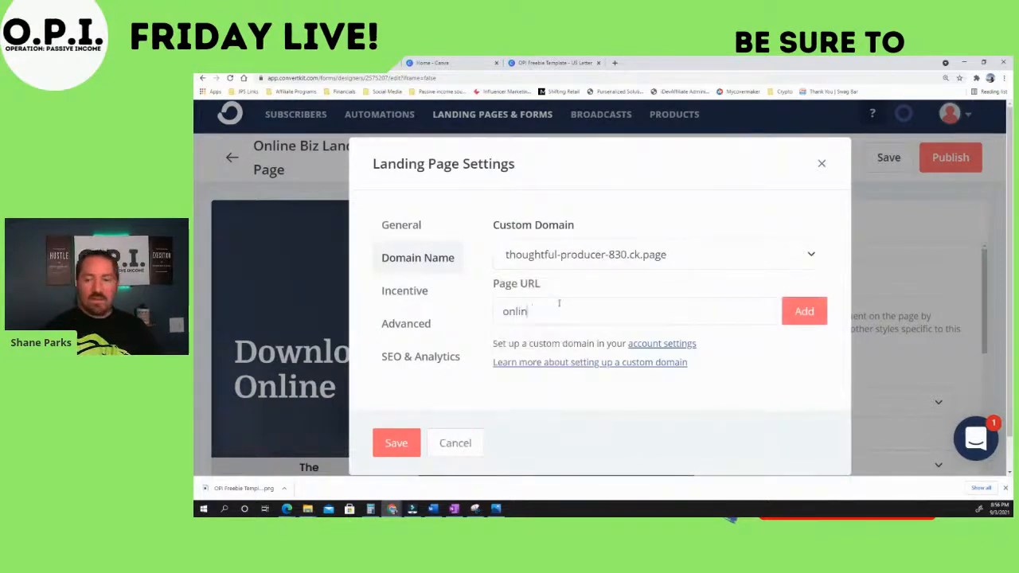
type("ebiz")
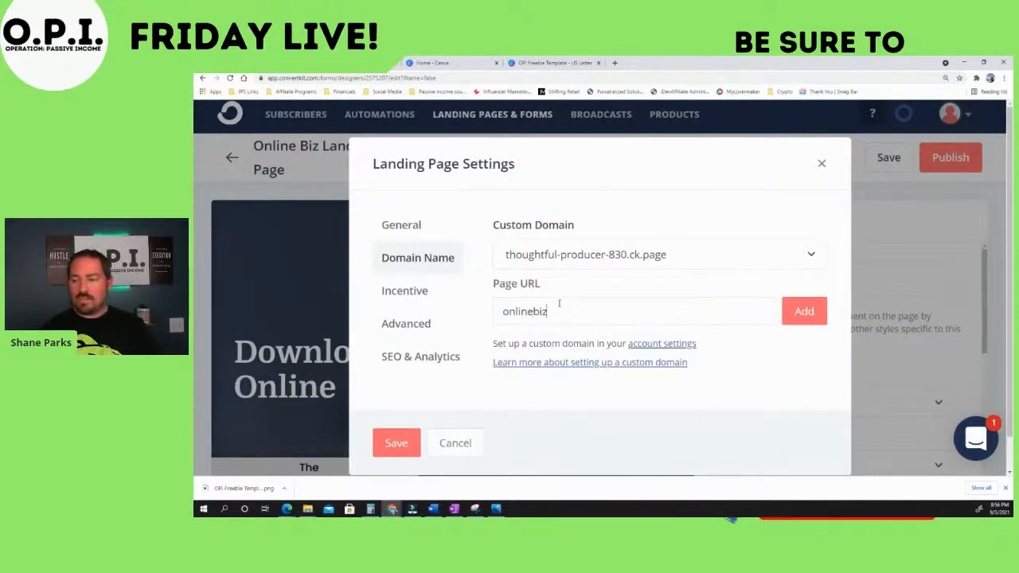
left_click(798, 309)
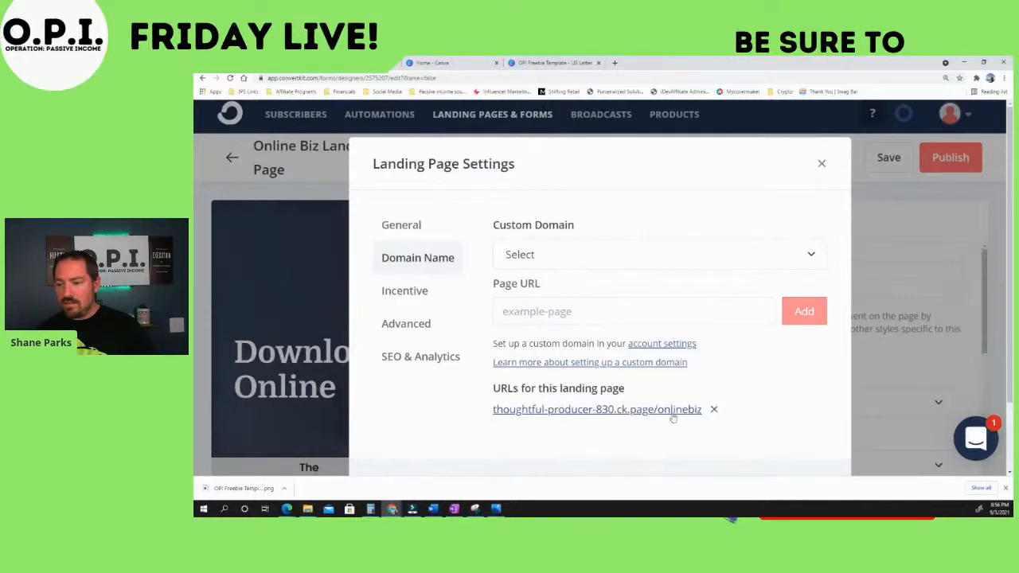
- Open the landing page's onlinebiz link, and select its full URL text in the domain settings
left_click(668, 411)
left_click(677, 125)
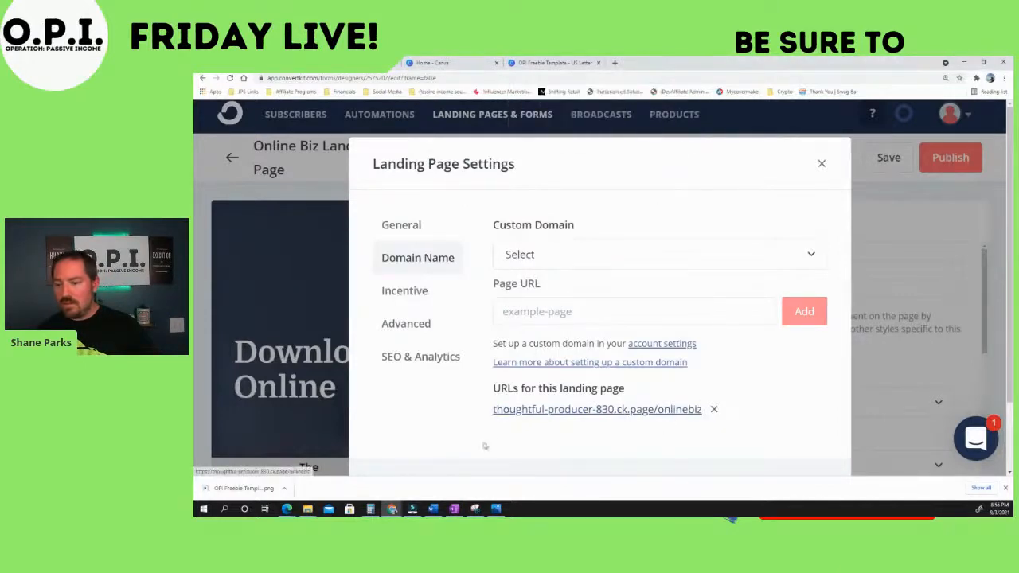
left_click_drag(492, 420, 590, 409)
left_click(656, 442)
mouse_move(502, 409)
left_mouse_down()
mouse_move(701, 411)
mouse_move(492, 408)
left_mouse_up()
left_click(708, 420)
left_click_drag(697, 421, 491, 409)
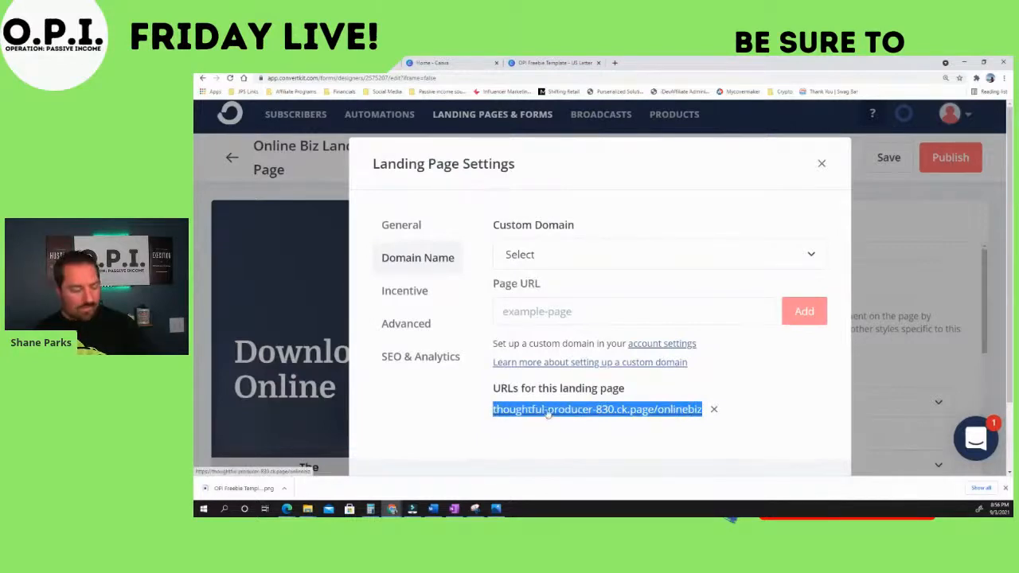
- Close the landing page settings, save the Online Biz Landing Page, and publish it to get its sharing options
left_click(940, 203)
left_click(888, 157)
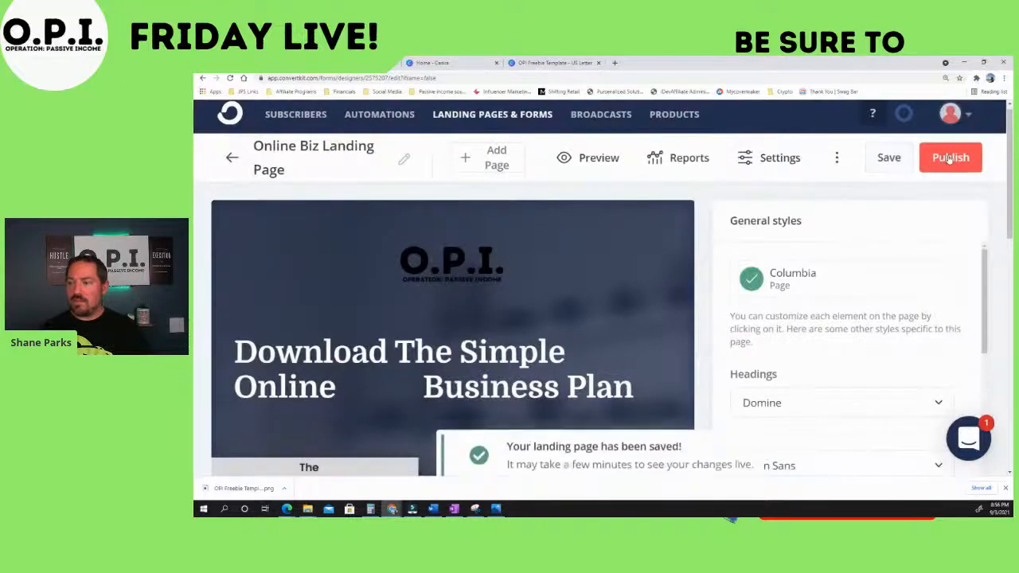
left_click(949, 159)
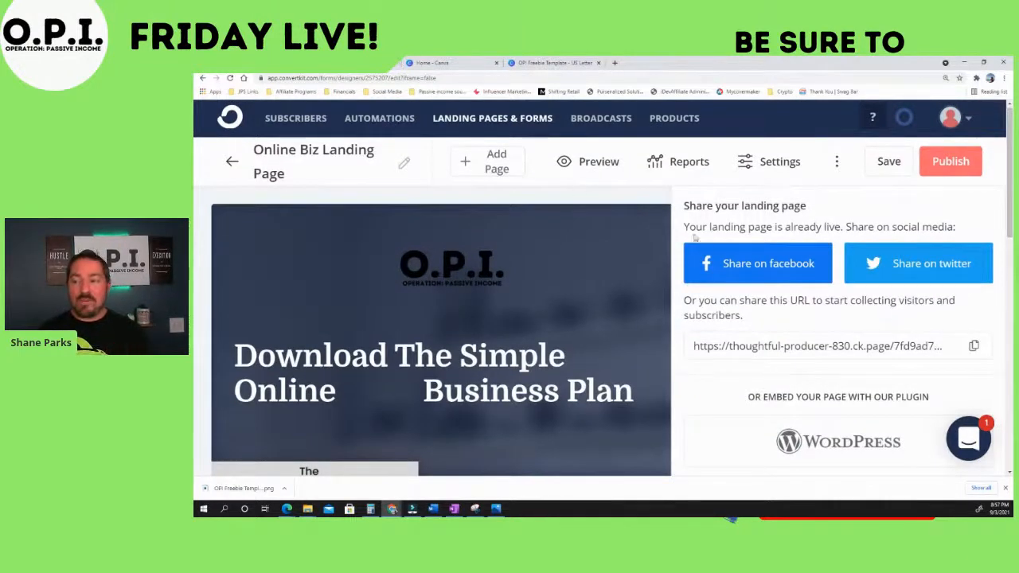
- Leave the landing page editor for the automations area and create a new visual automation without a template
left_click(381, 118)
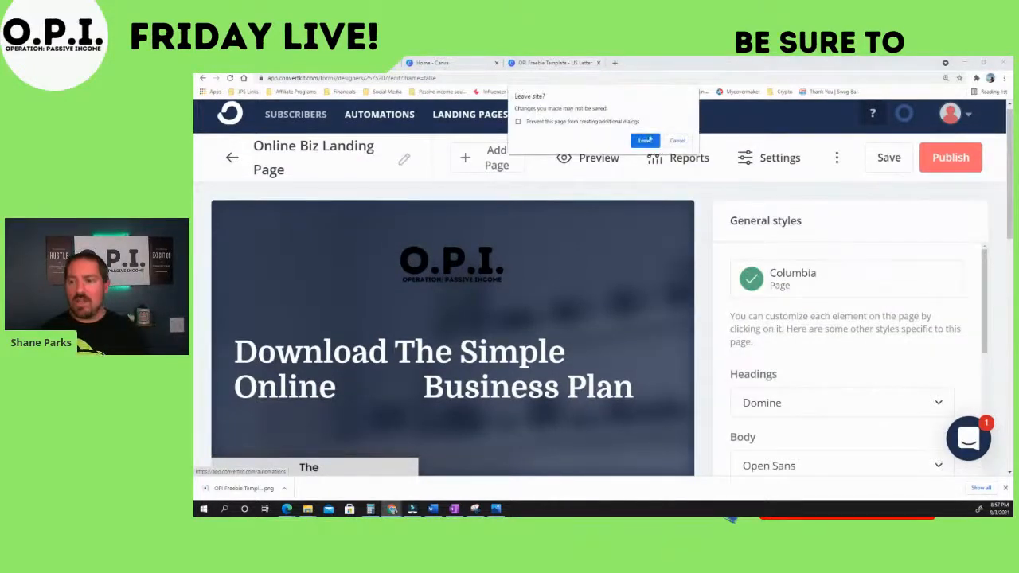
left_click(644, 141)
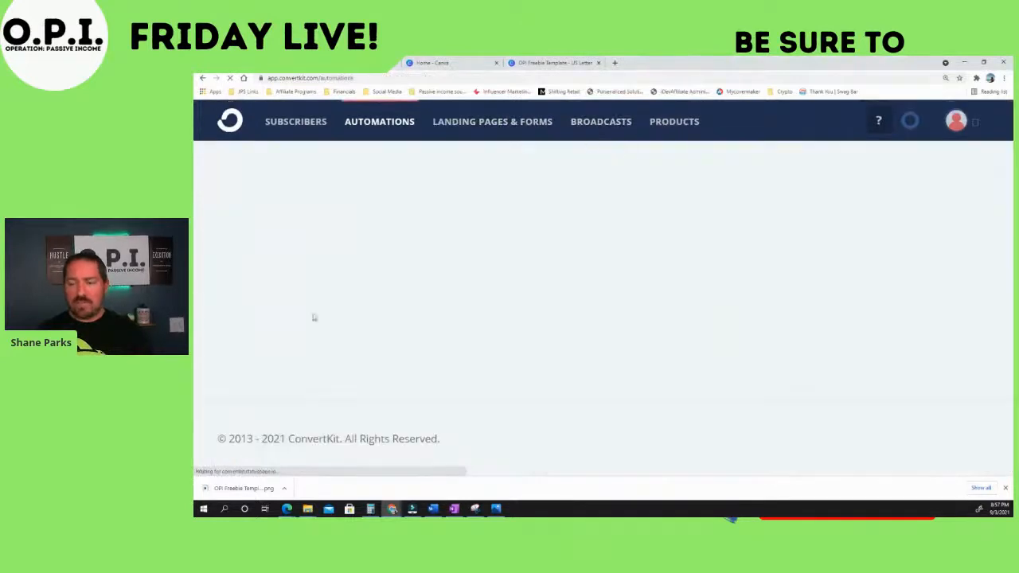
left_click(951, 218)
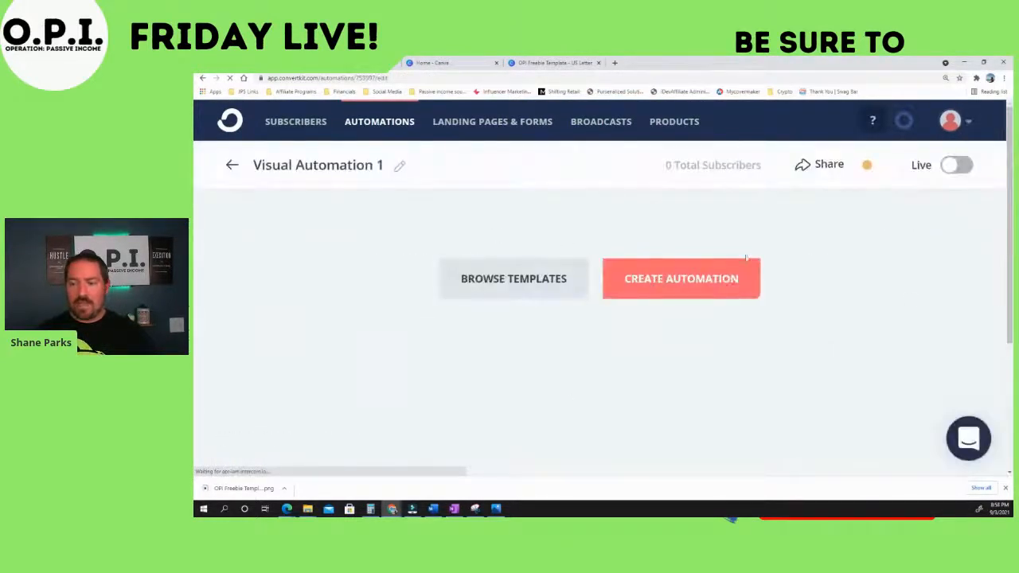
left_click(683, 284)
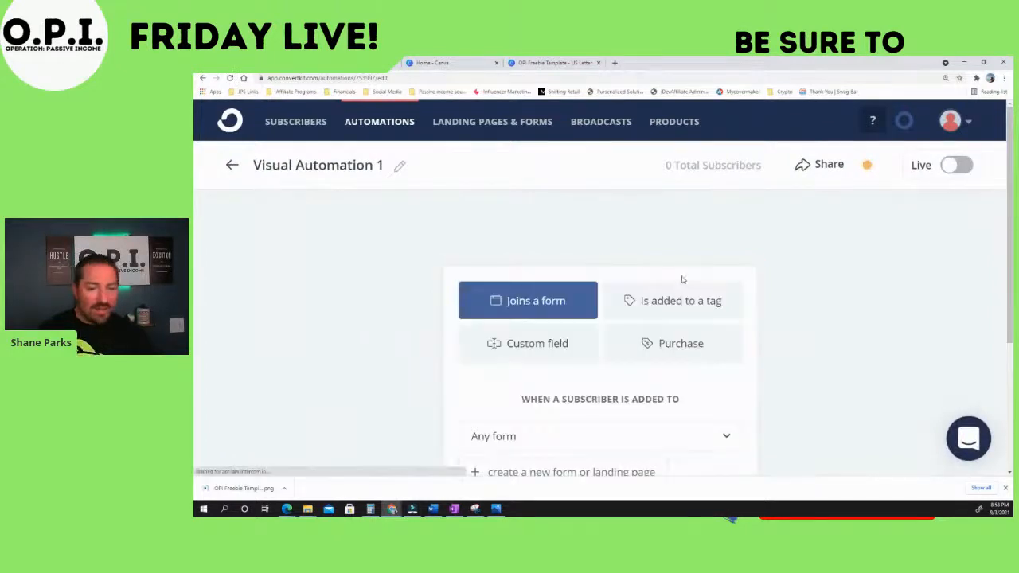
- Add a starting event to the automation for subscribers who join the Online Biz Landing Page form
scroll(519, 193, "down", 1)
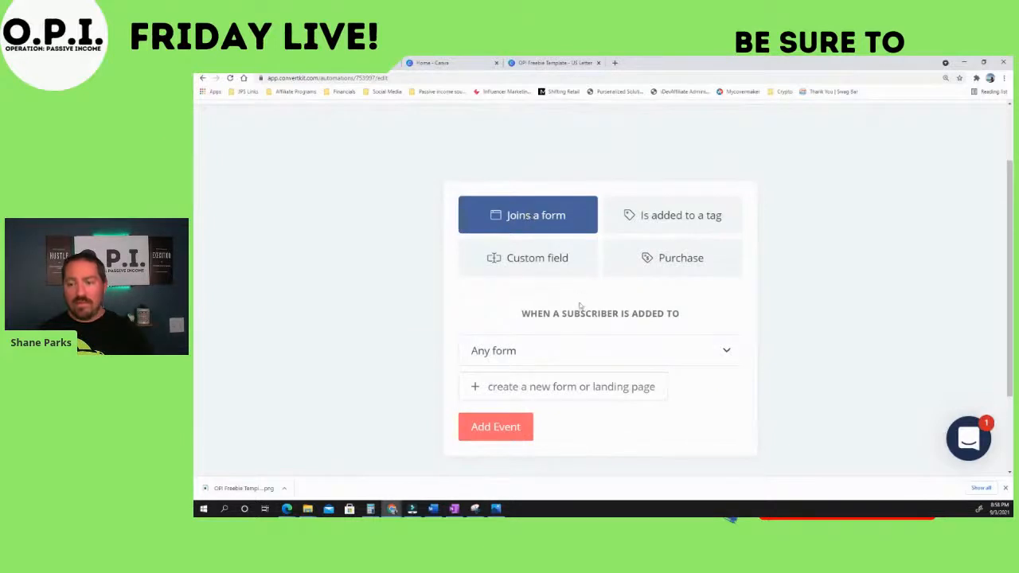
left_click(675, 350)
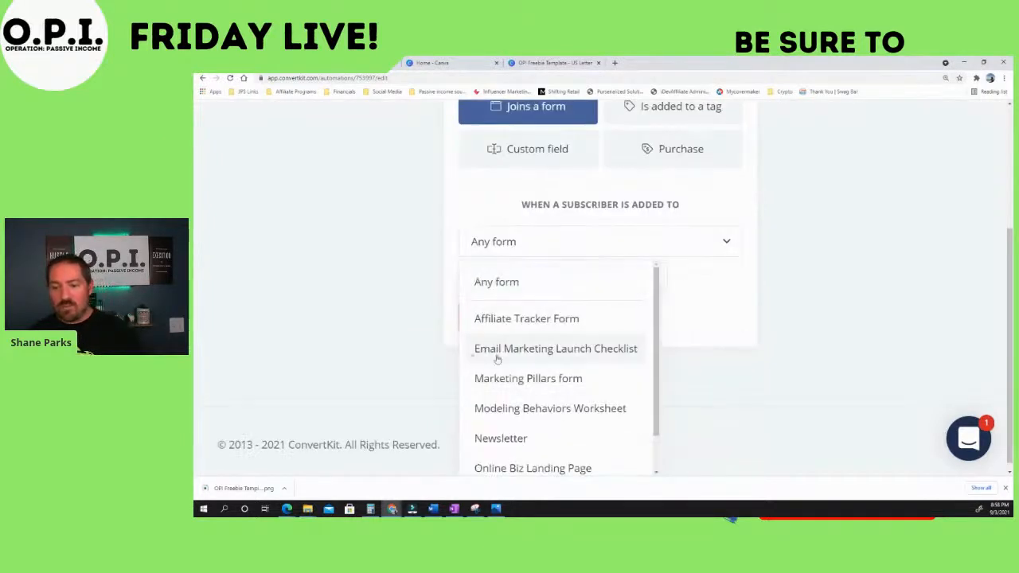
scroll(537, 372, "down", 1)
left_click(537, 427)
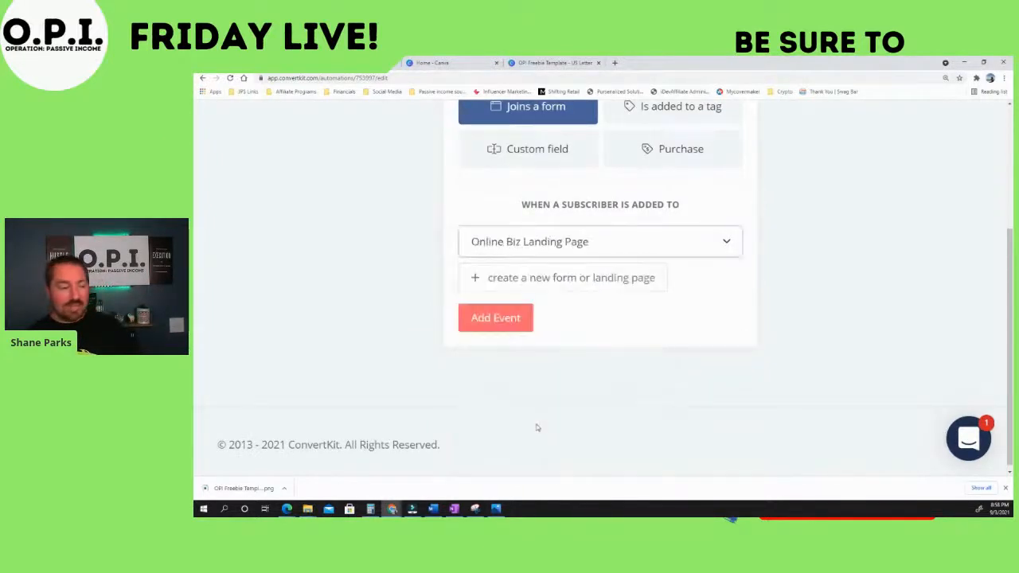
left_click(491, 317)
scroll(512, 275, "up", 2)
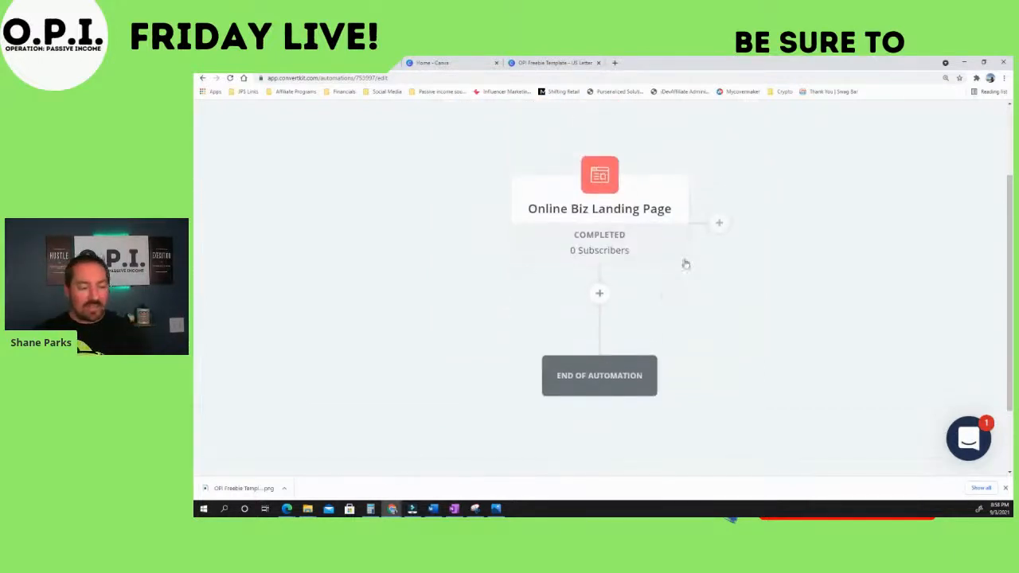
- Add an action below the landing page event that gives subscribers a new tag, "Starting an online business"
left_click(600, 293)
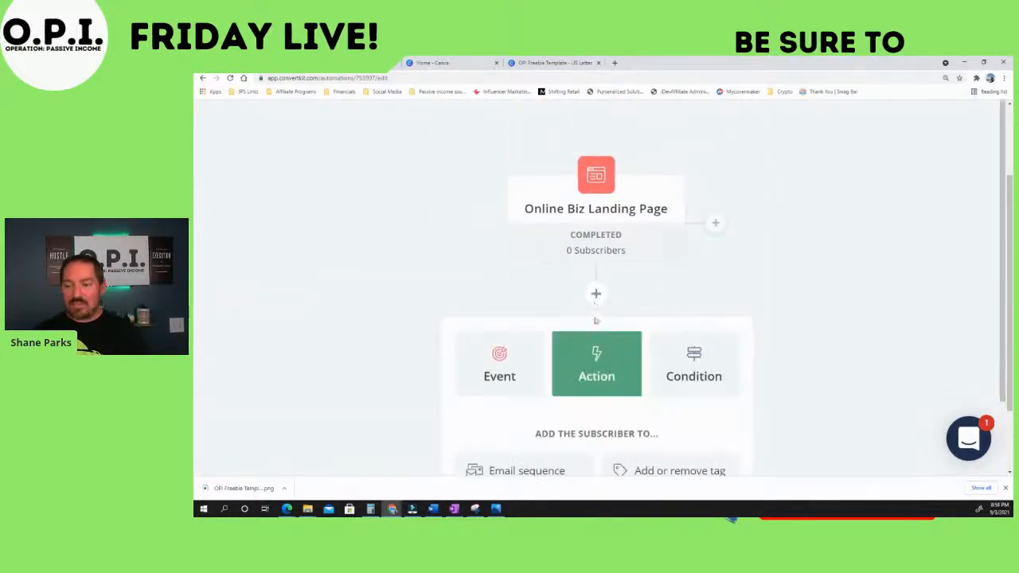
left_click(653, 361)
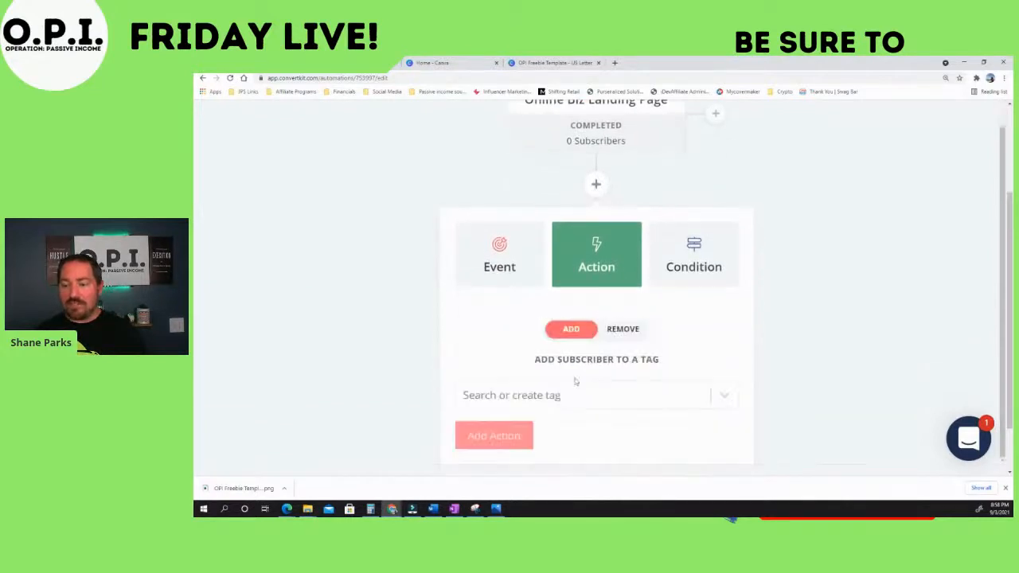
left_click(555, 403)
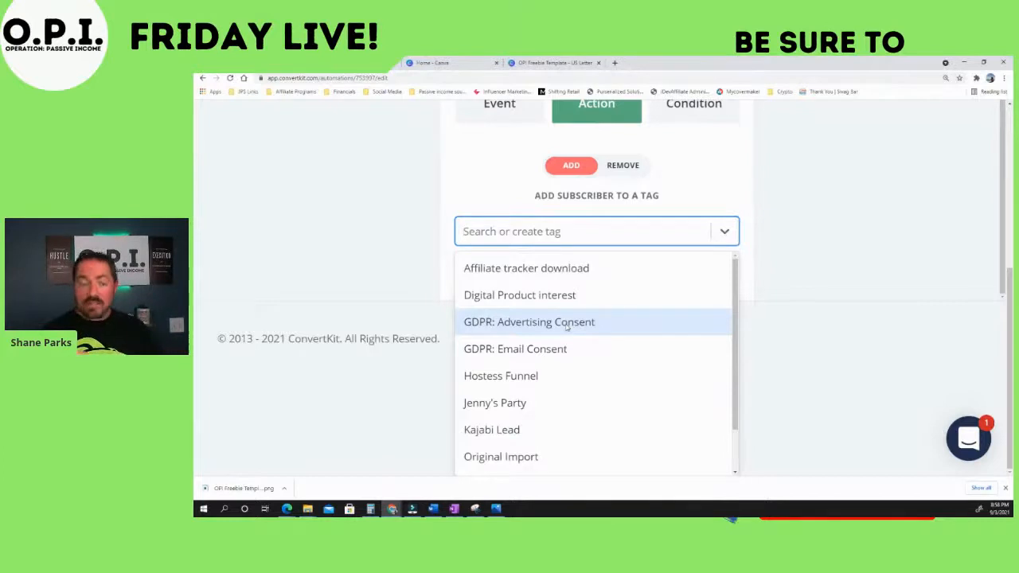
type("Starting an")
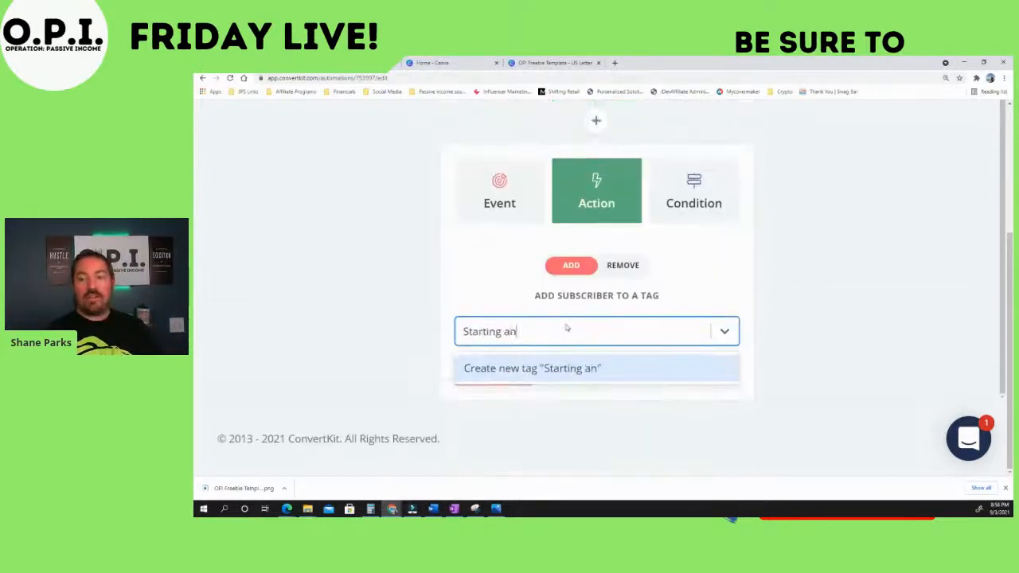
type(" online business")
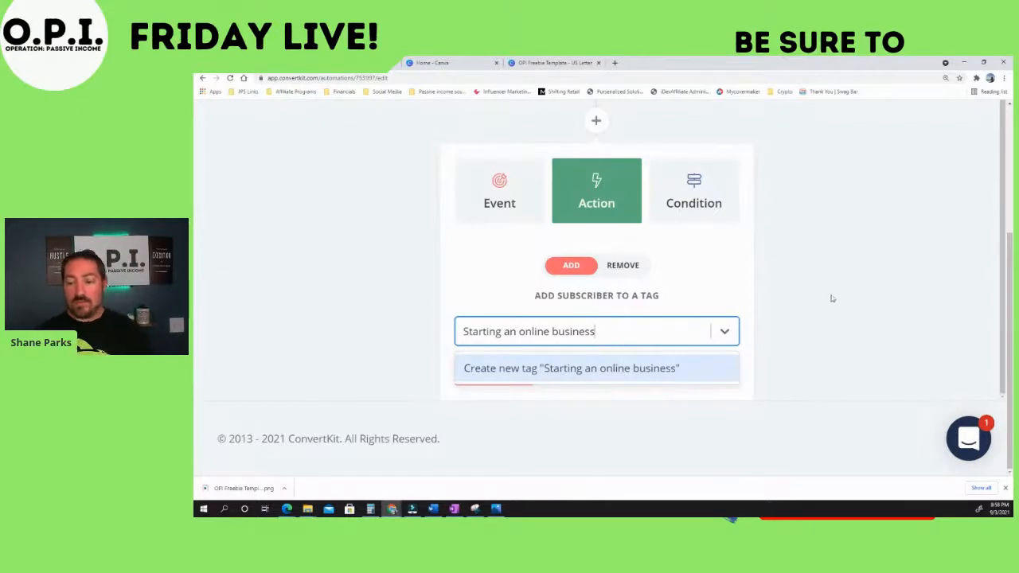
key("Return")
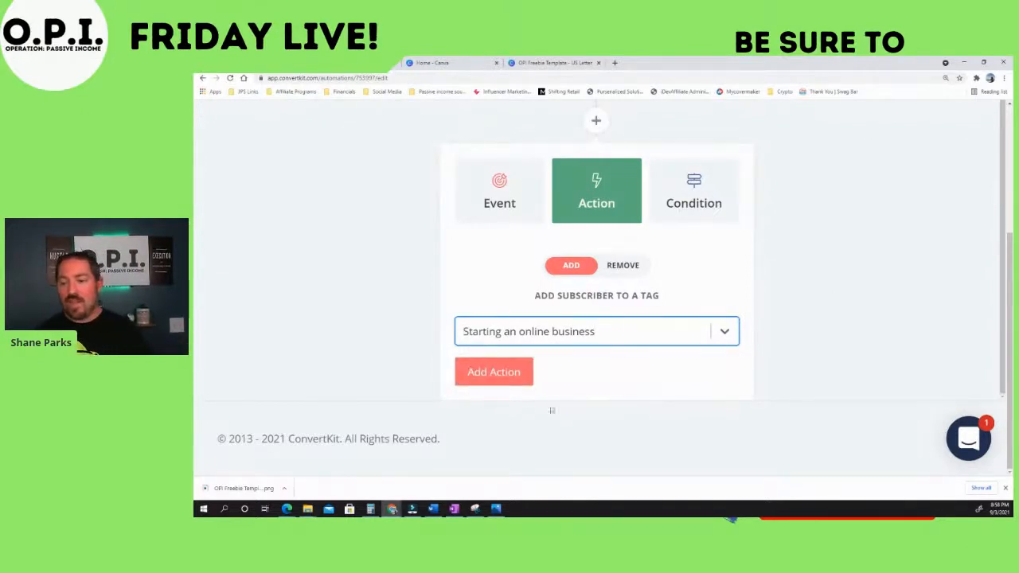
left_click(480, 372)
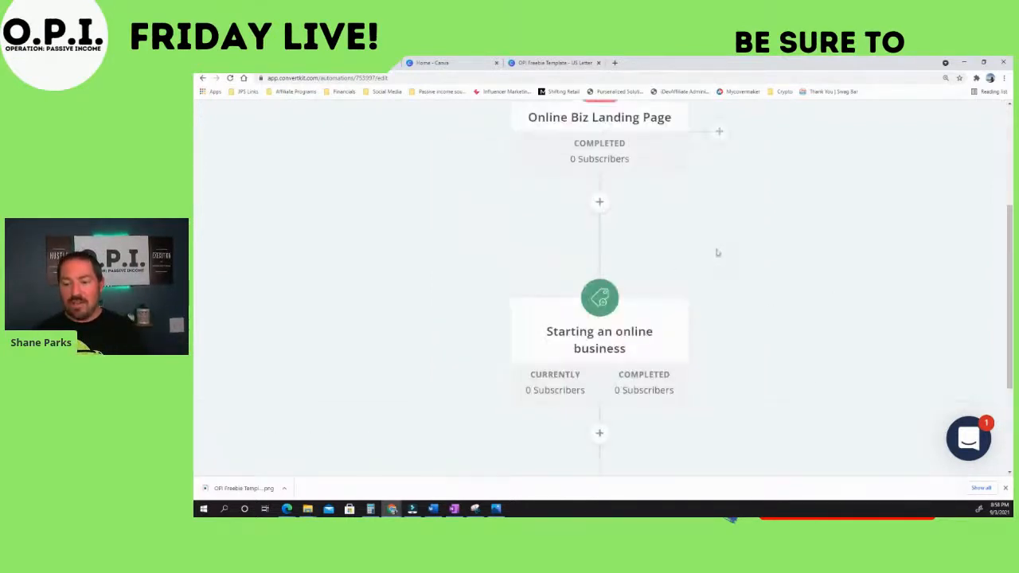
scroll(609, 334, "down", 5)
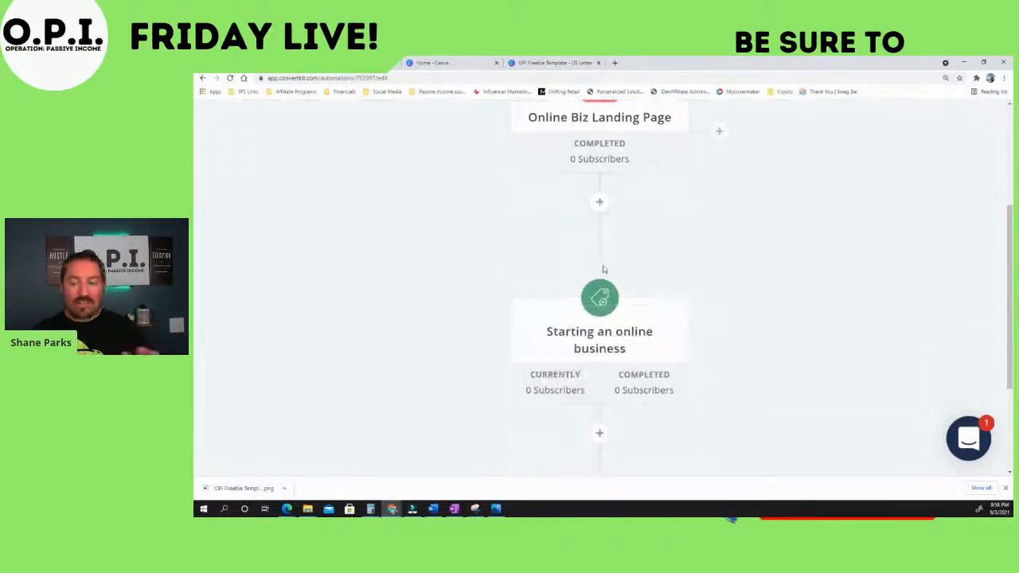
- Rename the automation as "Online business plan automation"
scroll(721, 370, "up", 5)
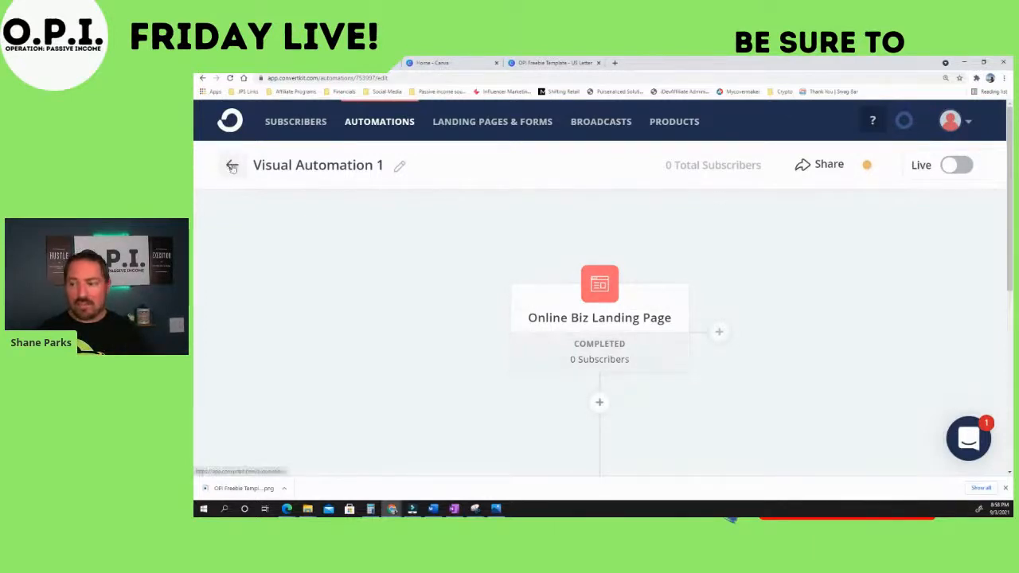
triple_click(362, 165)
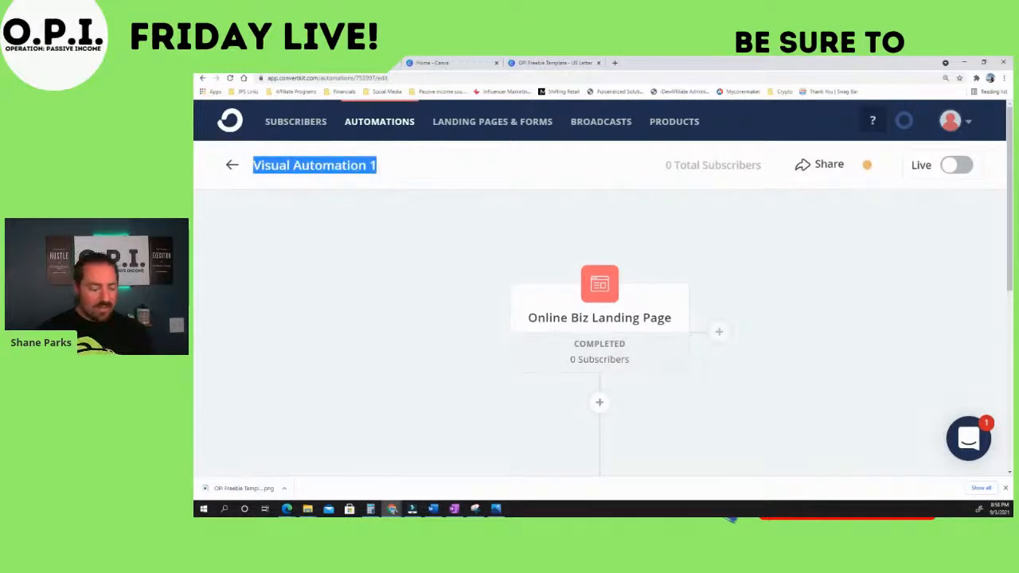
type("Online business plan a")
type("utomration")
key("BackSpace")
key("BackSpace")
key("BackSpace")
key("BackSpace")
key("BackSpace")
key("BackSpace")
type("ation")
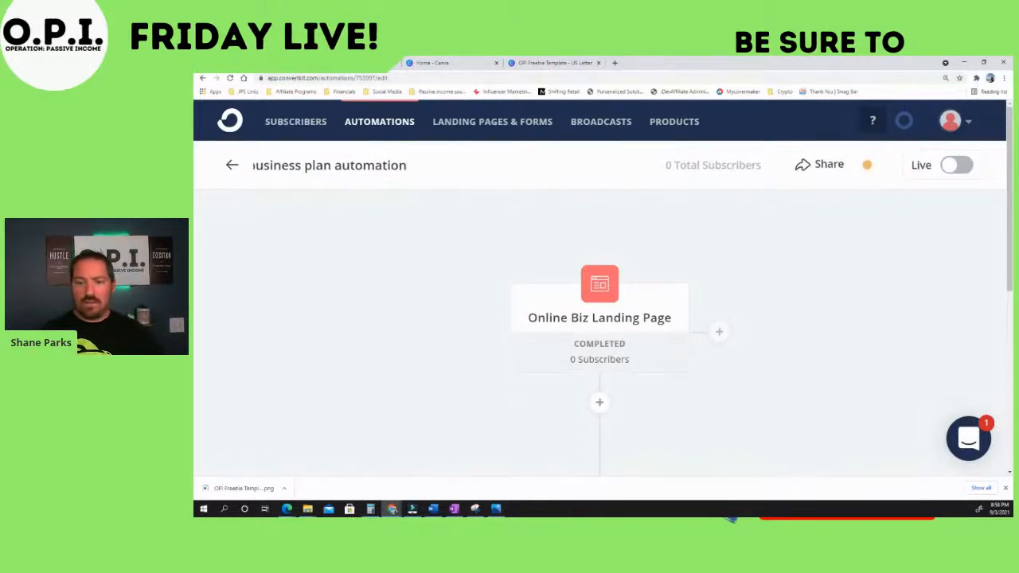
key("Return")
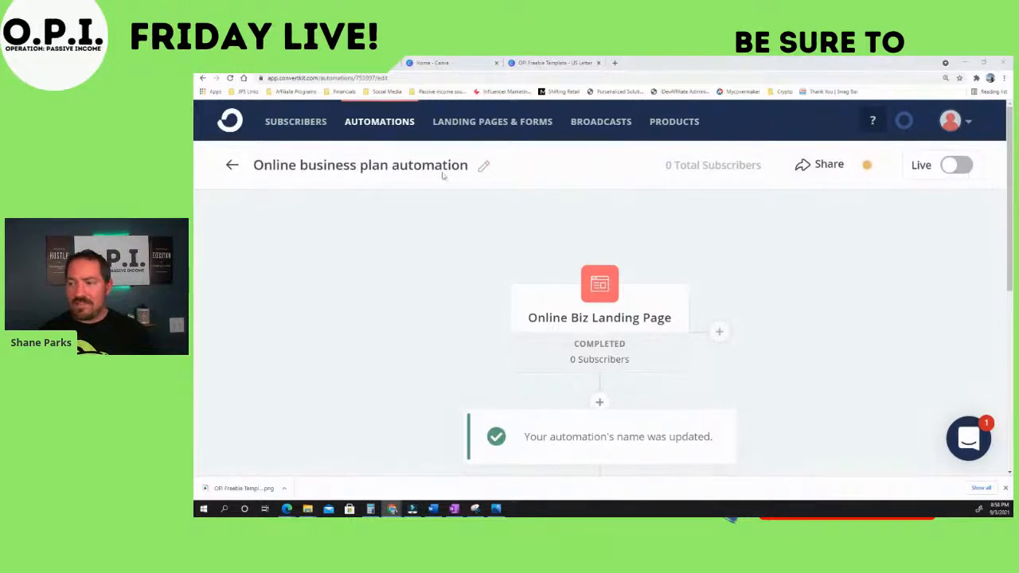
- Return to the automations overview, go to the sequences, and create a new email sequence named "New to online business"
left_click(232, 165)
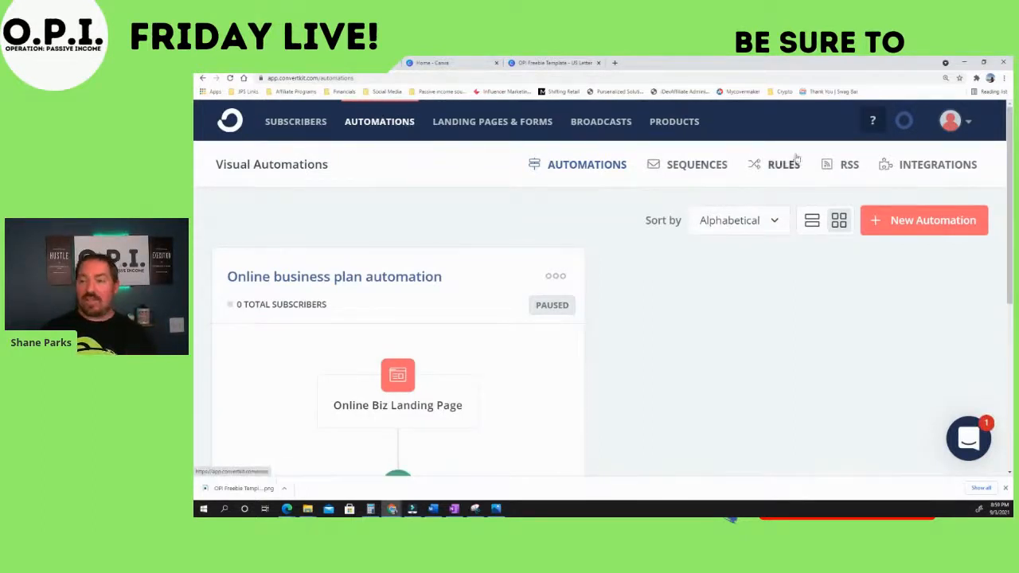
left_click(692, 164)
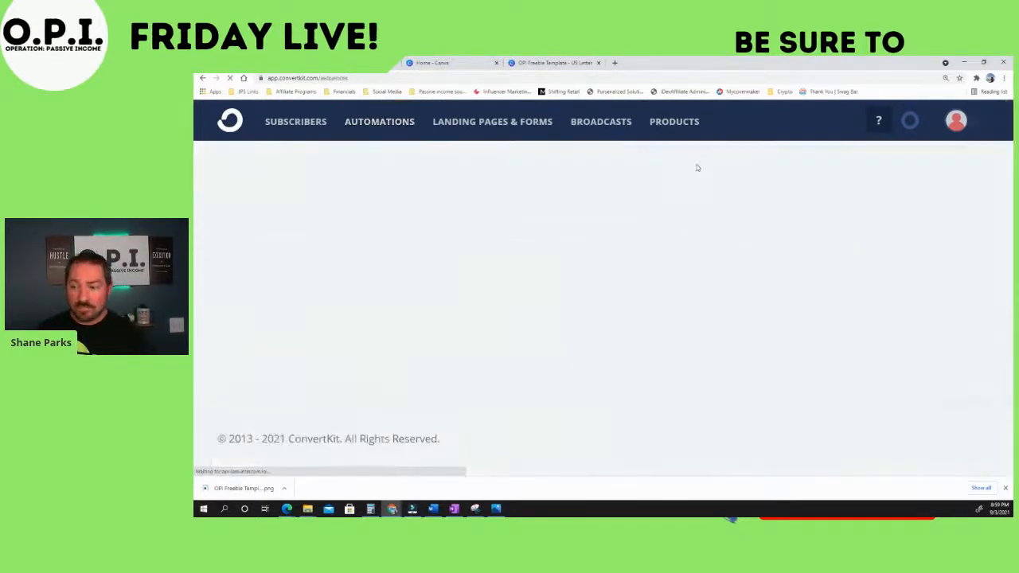
scroll(668, 299, "down", 2)
scroll(668, 298, "up", 2)
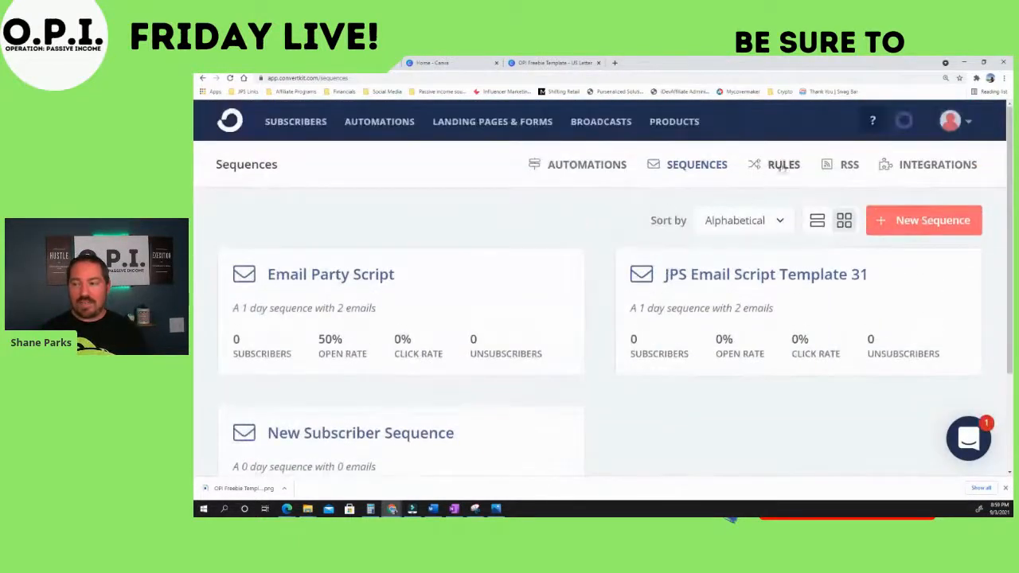
left_click(927, 222)
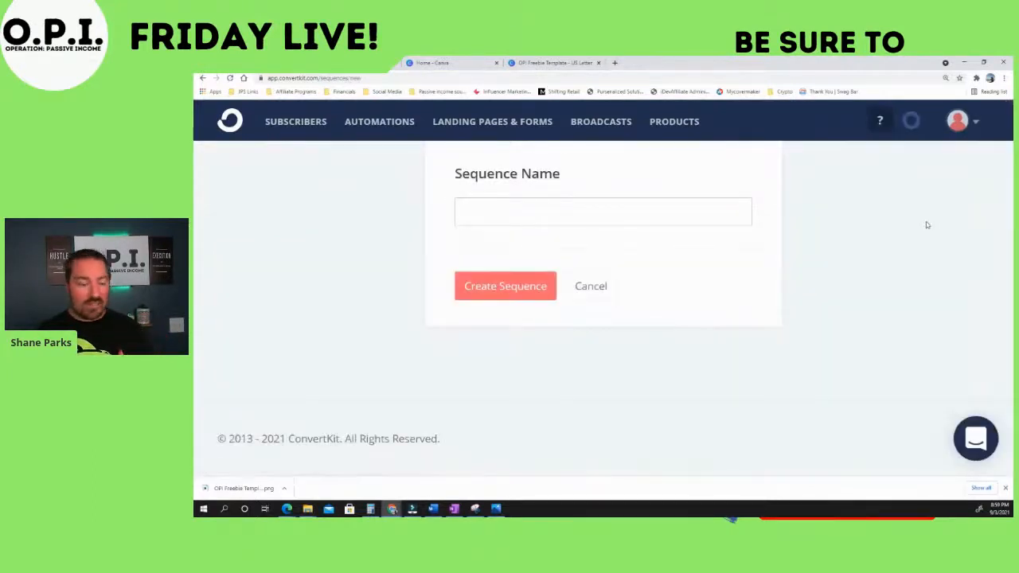
type("New on")
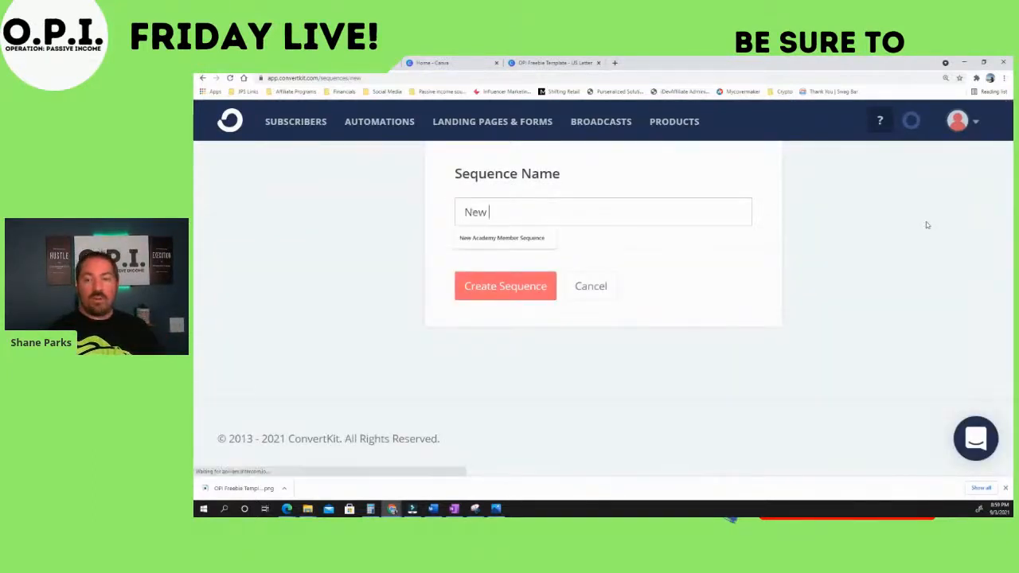
key("BackSpace")
key("BackSpace")
type("to ")
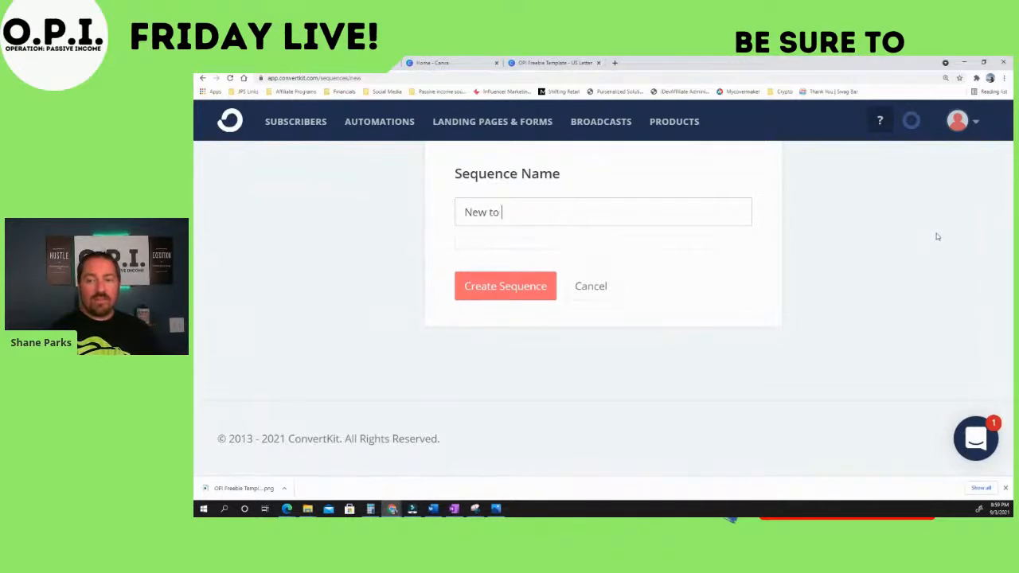
type("online business")
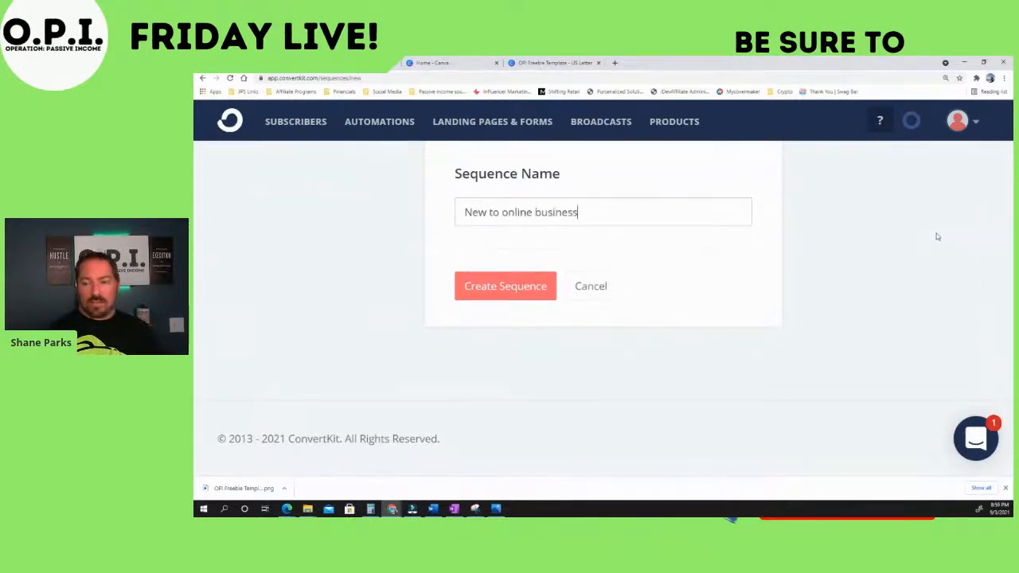
left_click(511, 288)
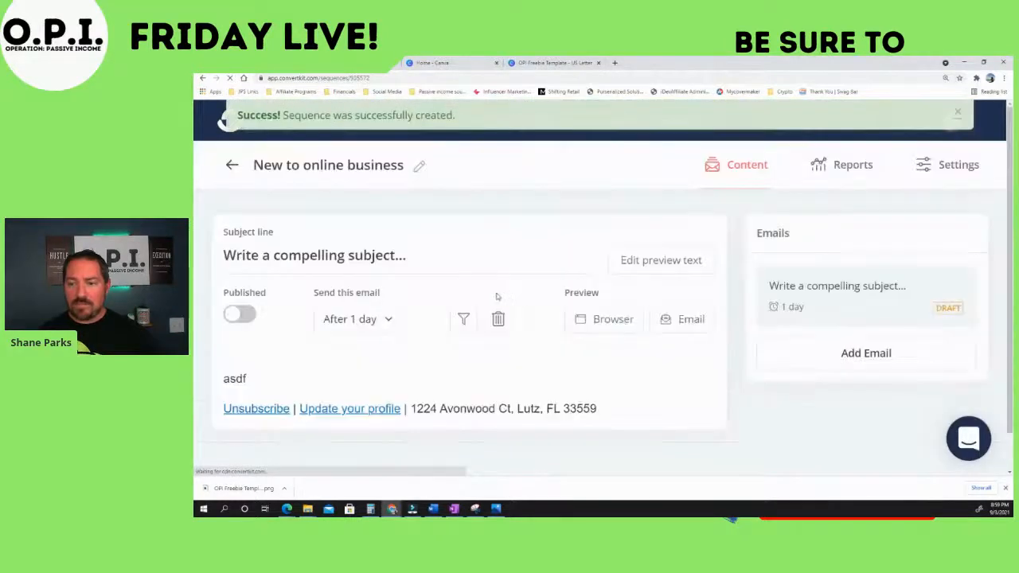
- Delete the placeholder text "asdf" from the body of the sequence's first email
scroll(469, 246, "down", 1)
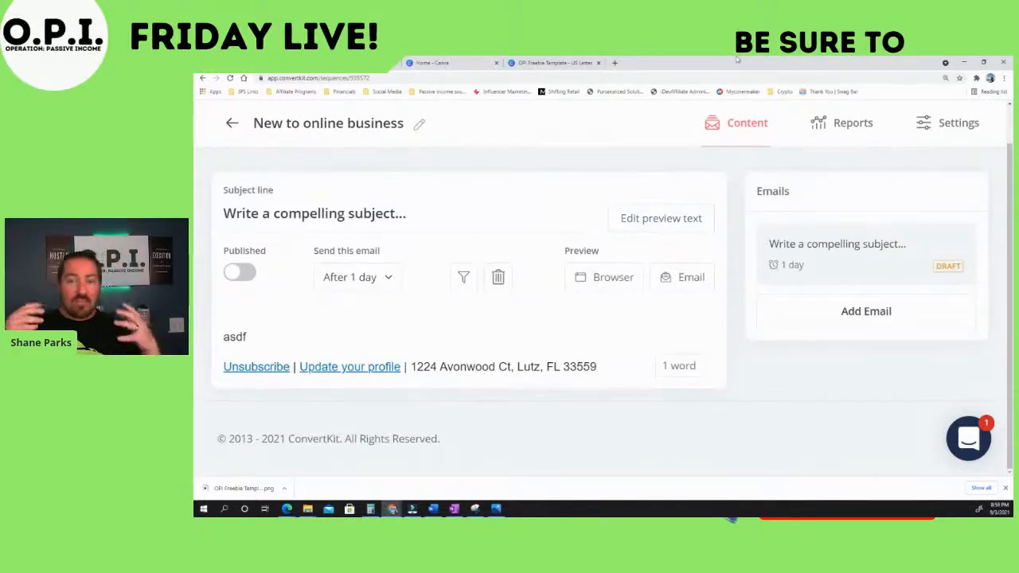
scroll(648, 257, "up", 1)
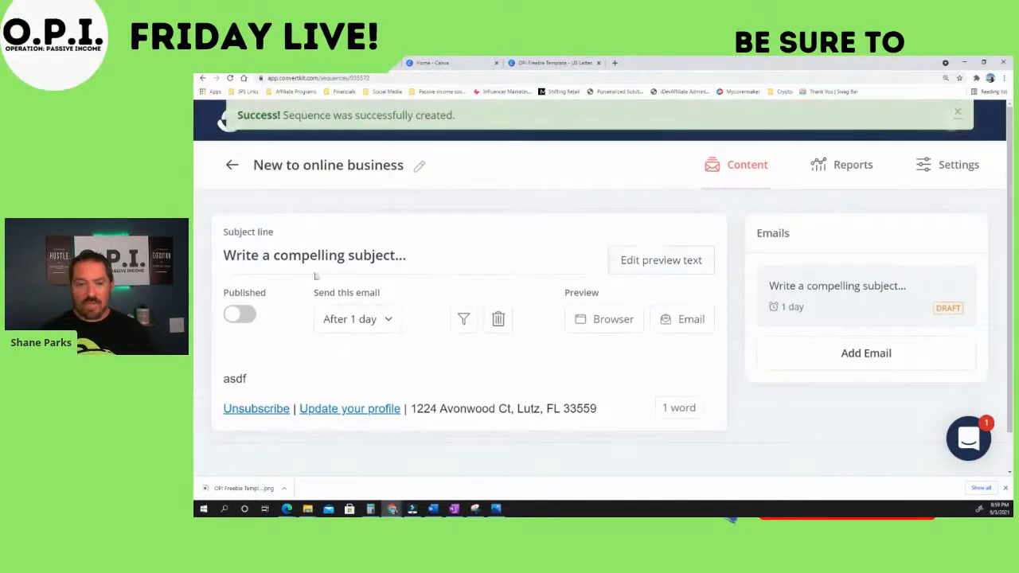
key("ctrl+minus")
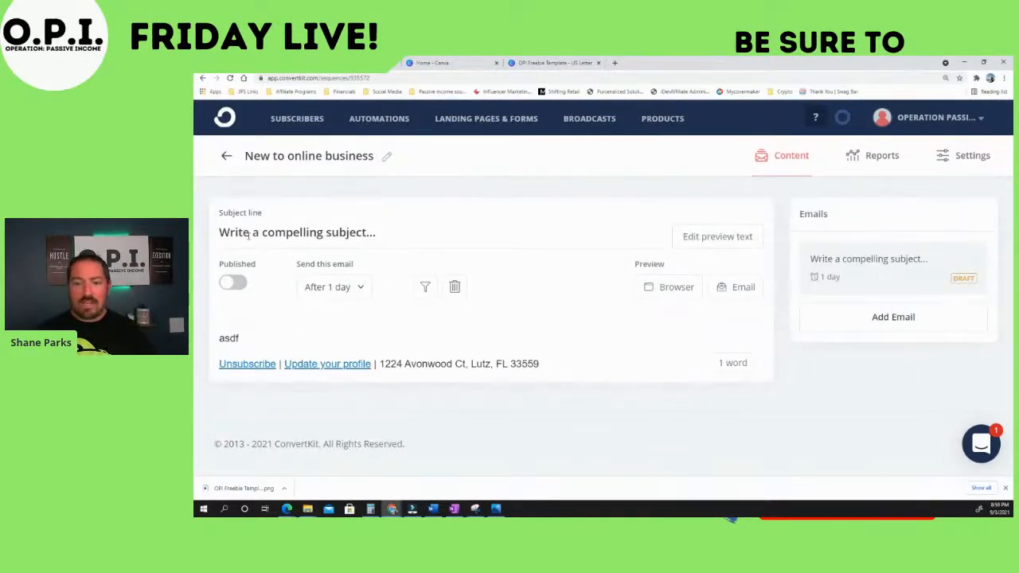
left_click(226, 339)
left_click_drag(241, 339, 214, 339)
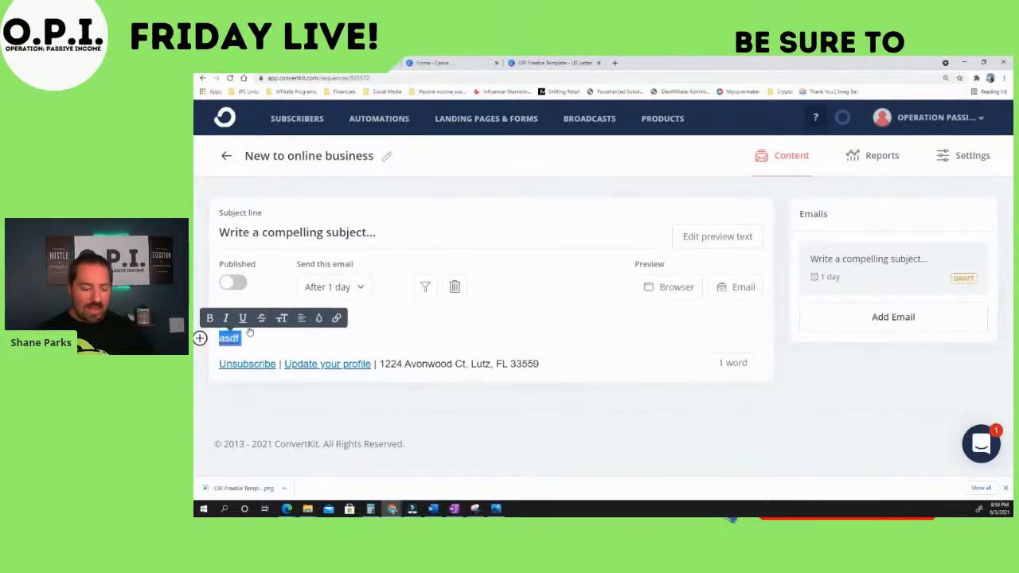
key("BackSpace")
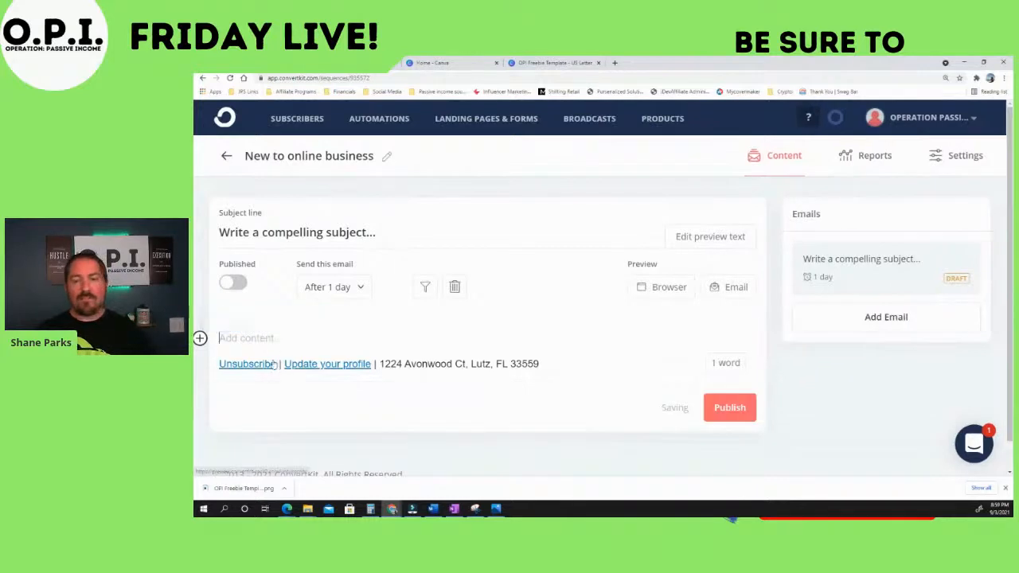
- Try out different day delays in the first email's send timing and return it to 1 day after the last email
left_click(357, 286)
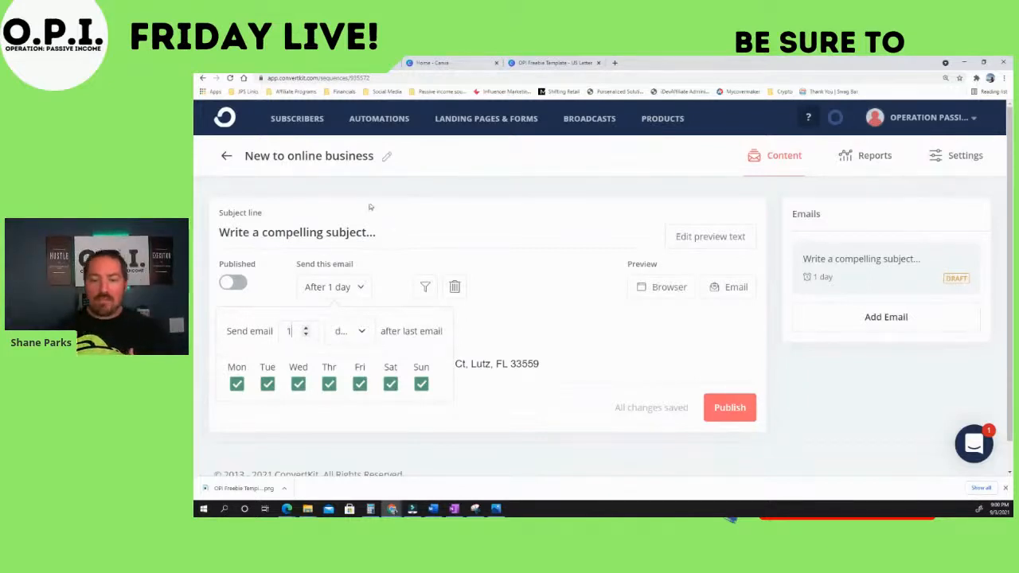
left_click(359, 287)
left_click(359, 286)
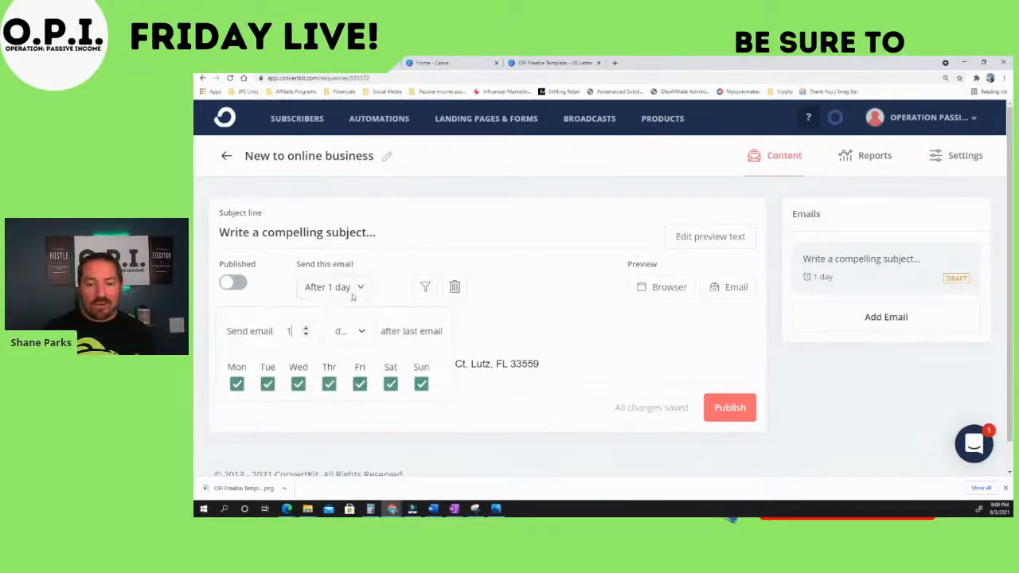
left_click(305, 327)
left_click(305, 327)
left_click(306, 327)
left_click(306, 334)
left_click(306, 334)
left_click(305, 334)
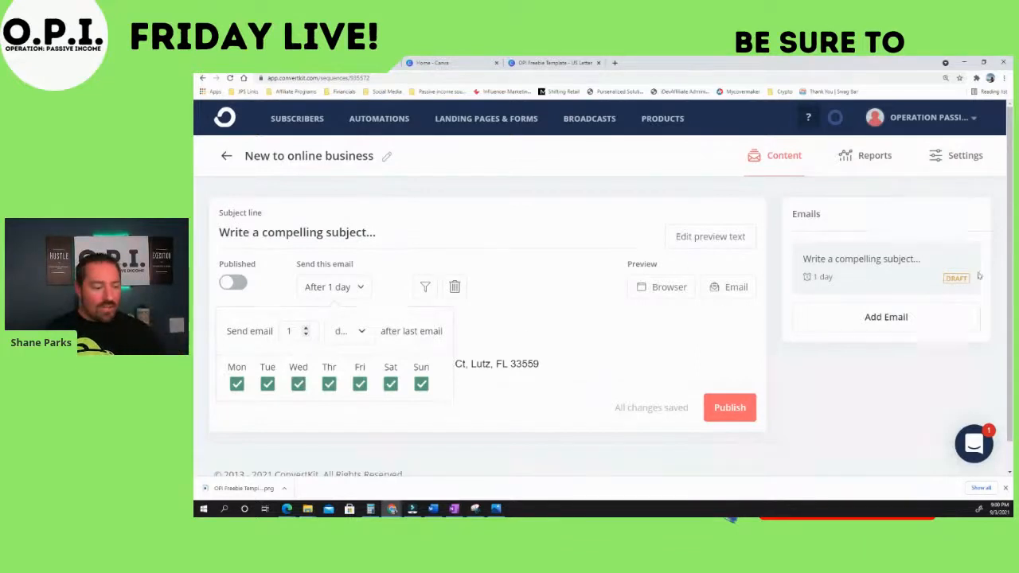
- Add four more draft emails to the "New to online business" sequence
left_click(897, 323)
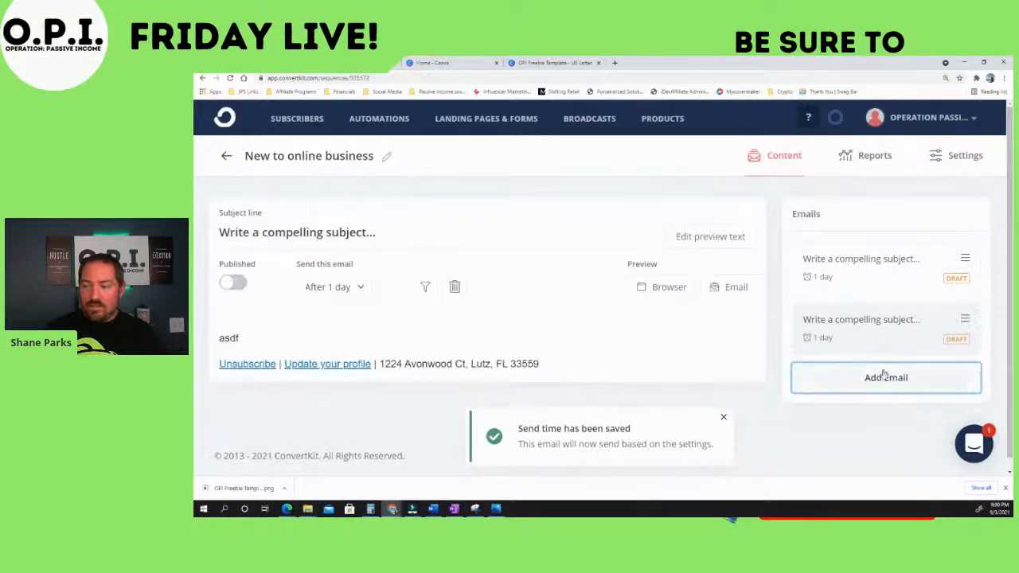
left_click(886, 380)
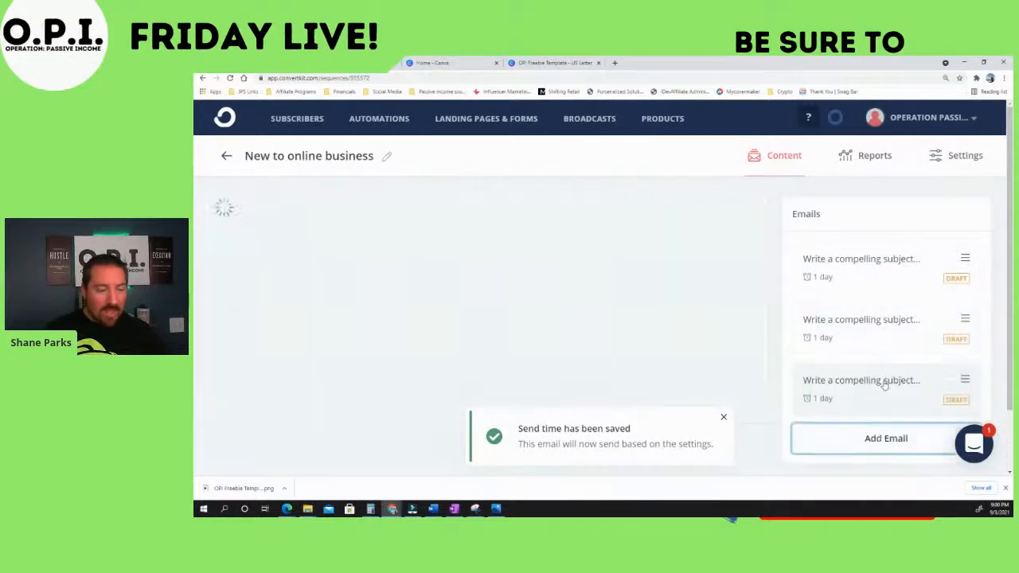
left_click(885, 437)
scroll(865, 430, "down", 2)
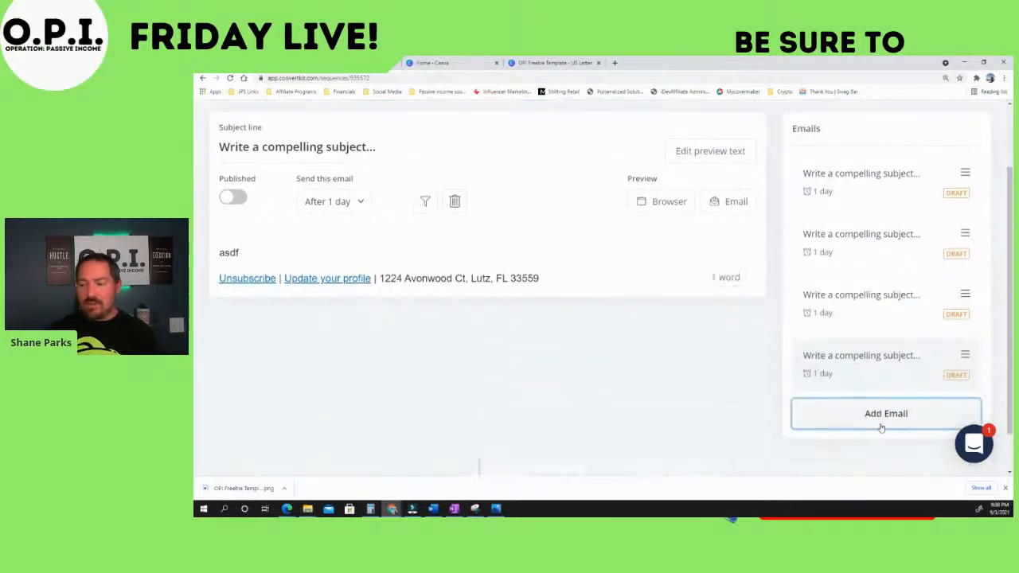
left_click(878, 423)
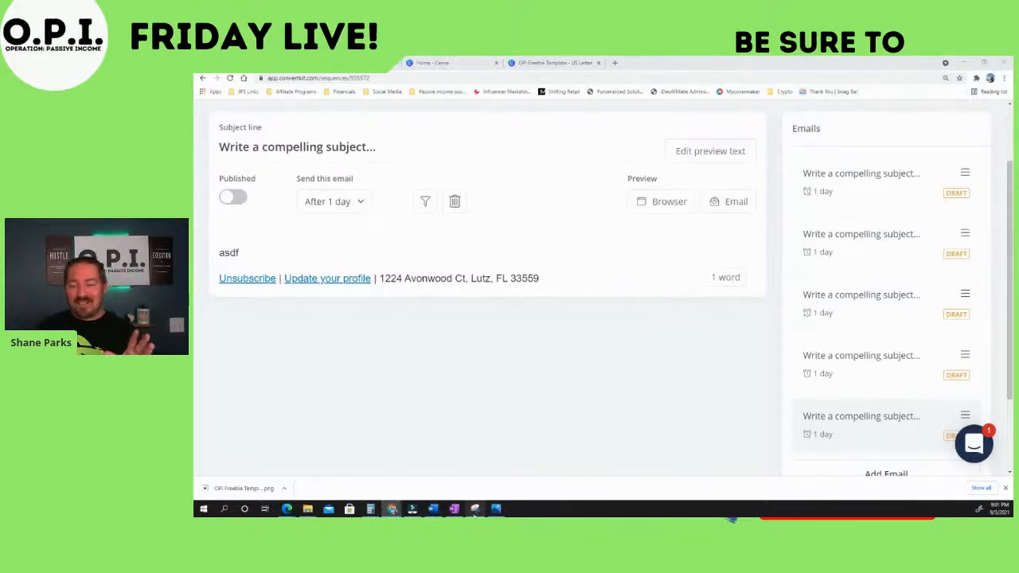
- Switch to the Photos app to view the "Soap Opera Sequence" diagram
left_click(498, 510)
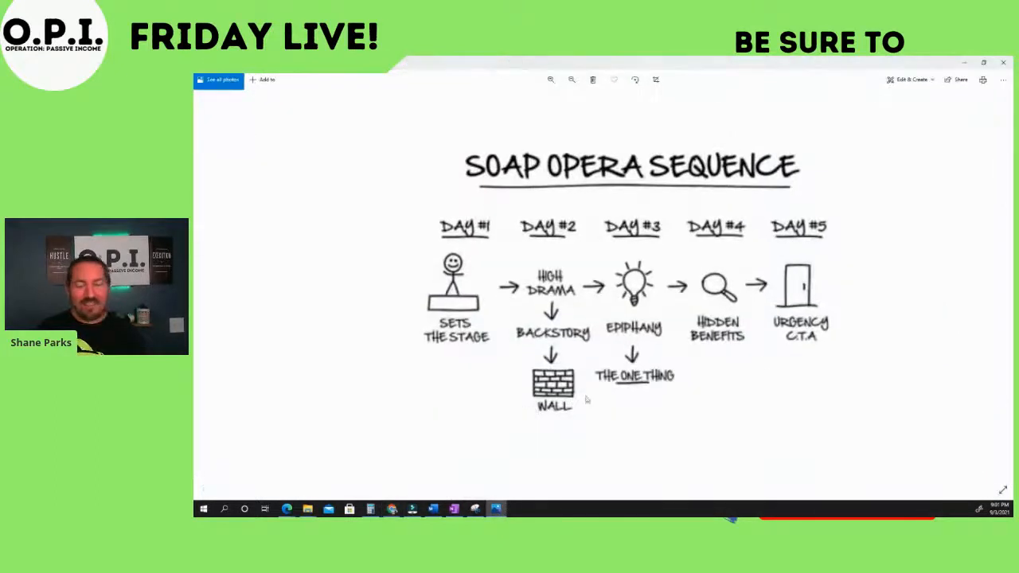